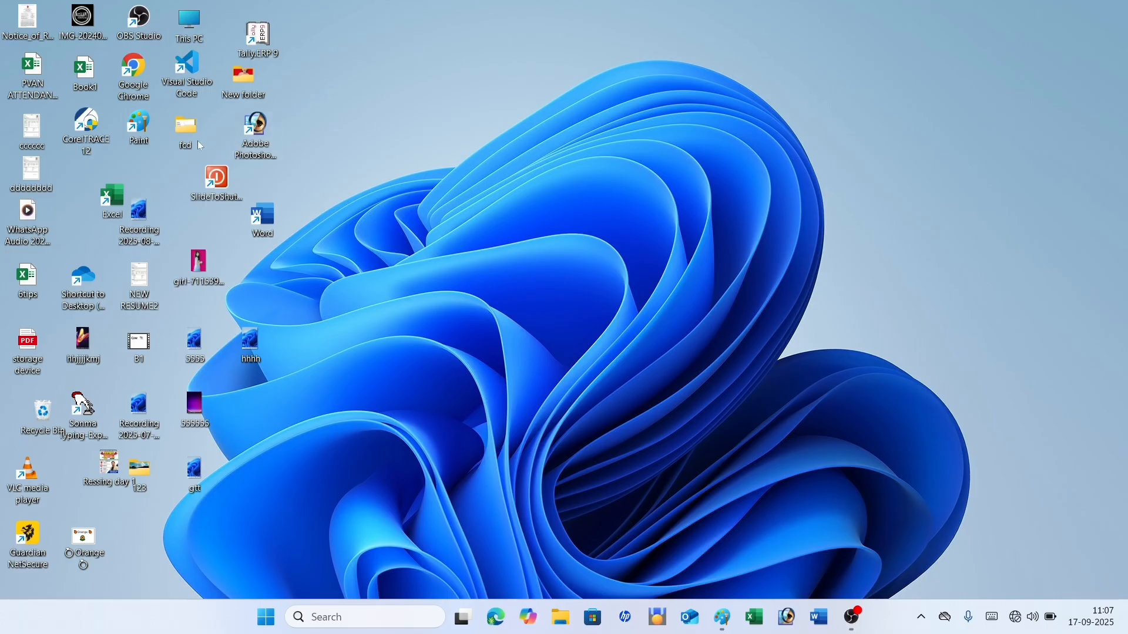
Step: Open Paint twice from its desktop shortcut and once from its pinned taskbar shortcut, closing it each time
{"action": "double_click", "coordinate": [137, 128]}
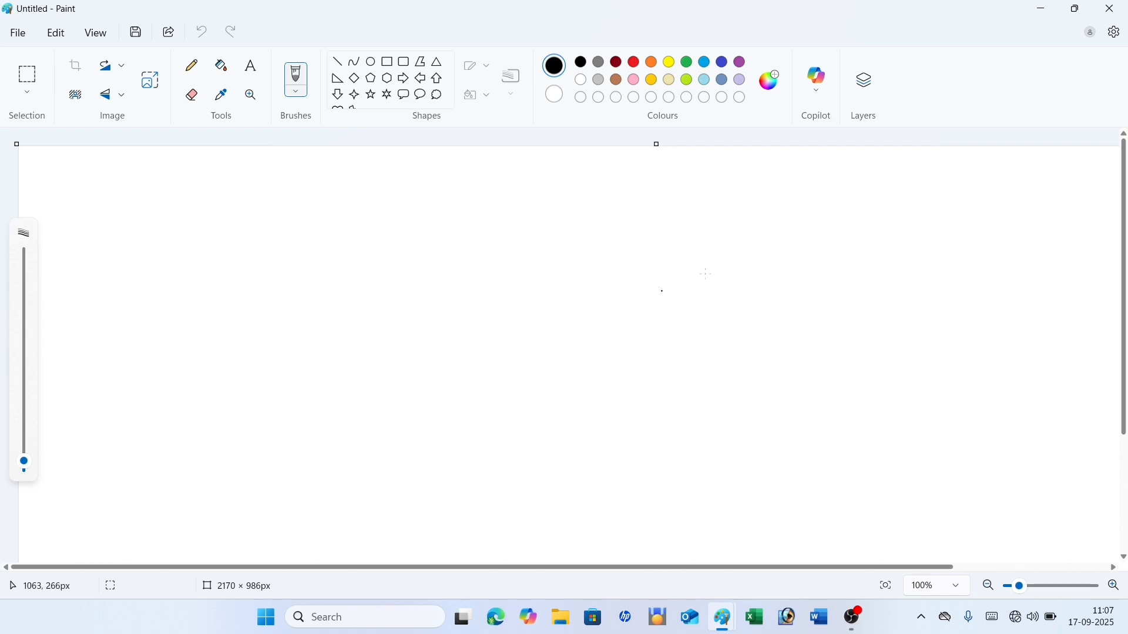
{"action": "left_click", "coordinate": [1116, 7]}
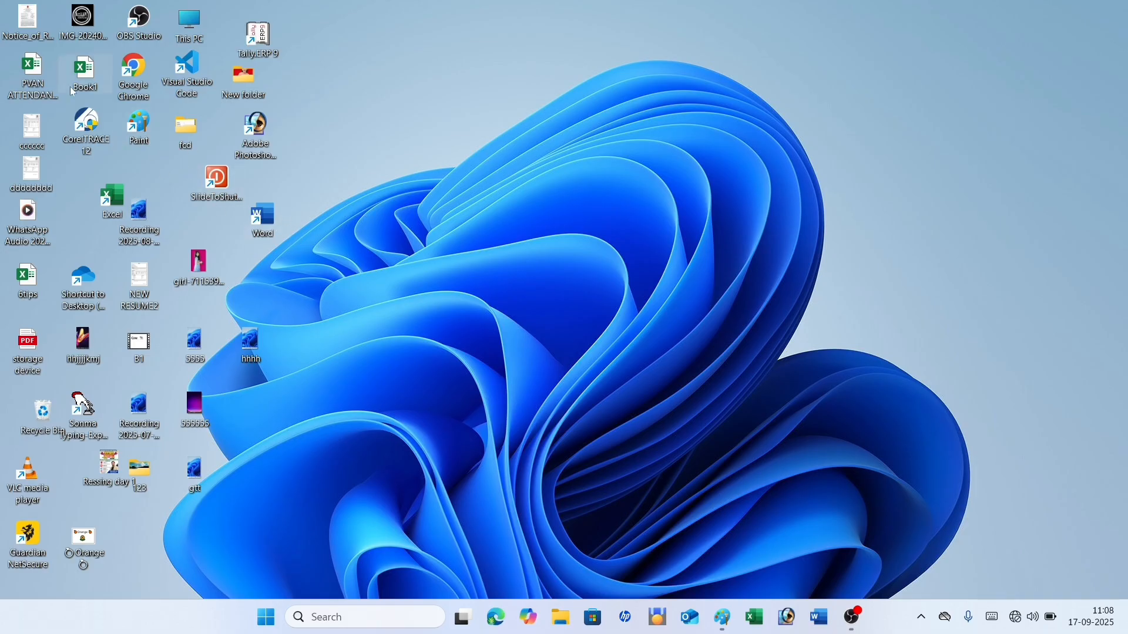
{"action": "double_click", "coordinate": [140, 129]}
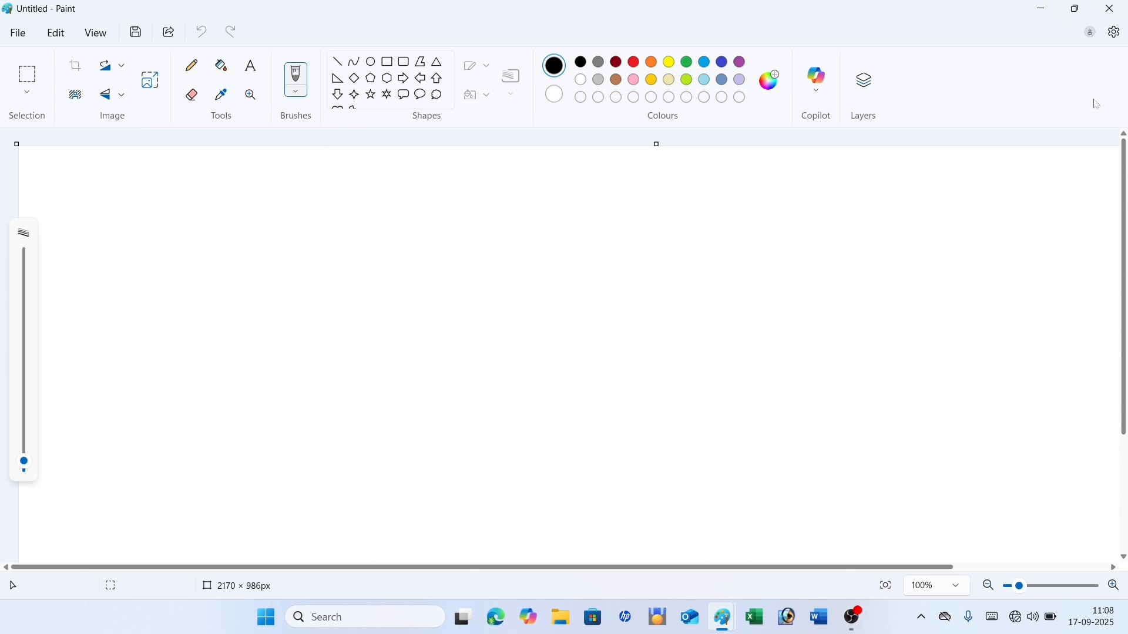
{"action": "left_click", "coordinate": [1115, 7]}
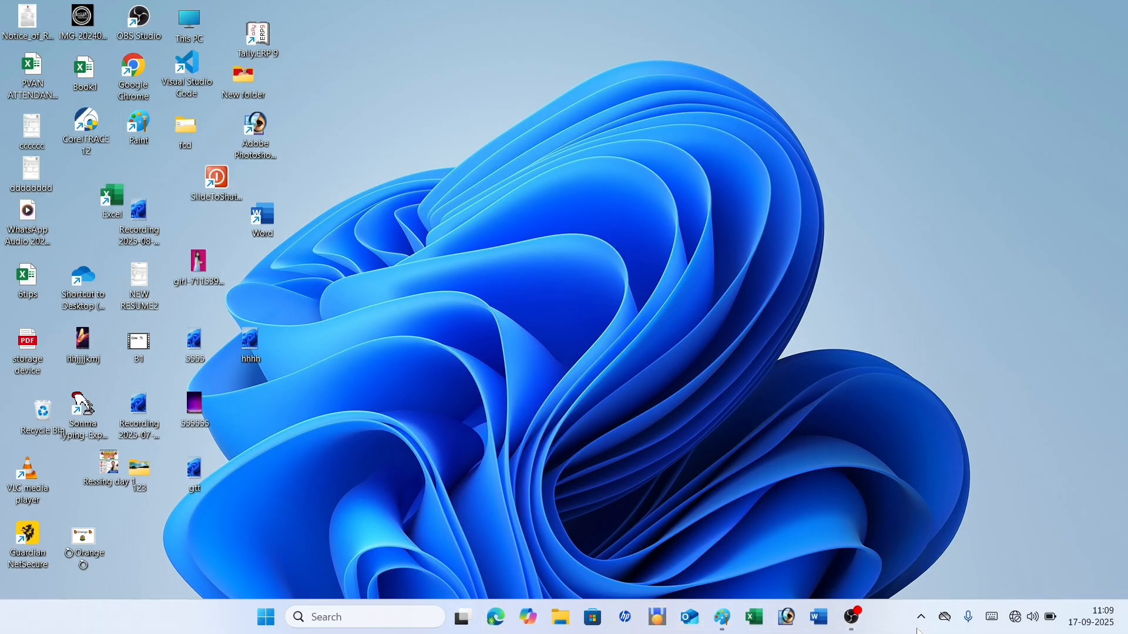
{"action": "left_click", "coordinate": [724, 623]}
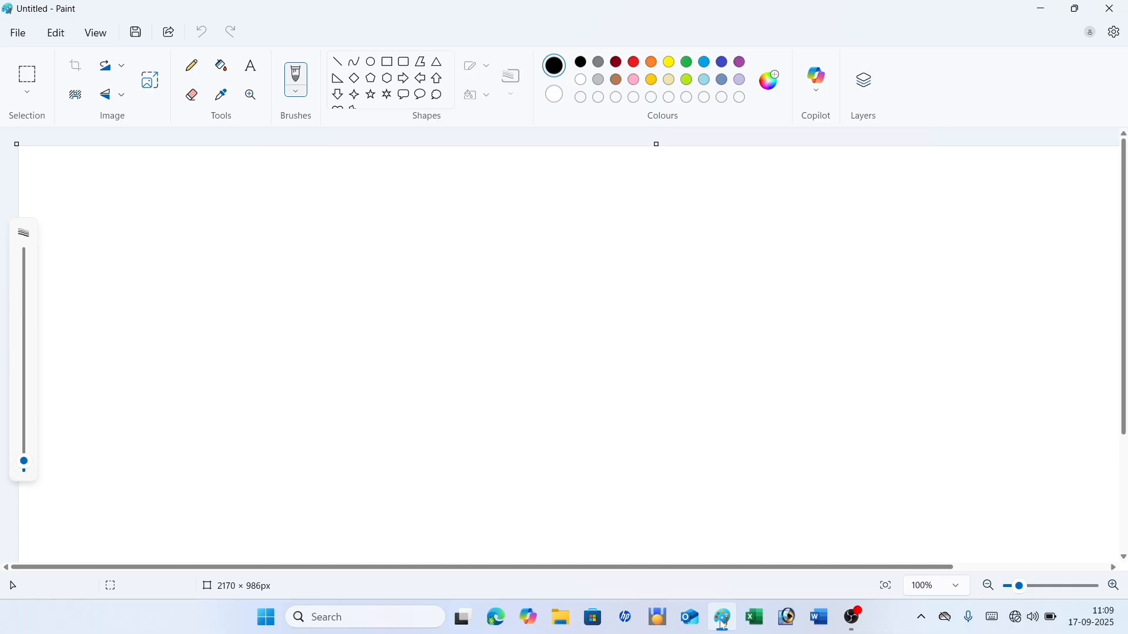
{"action": "key", "text": "alt+F4"}
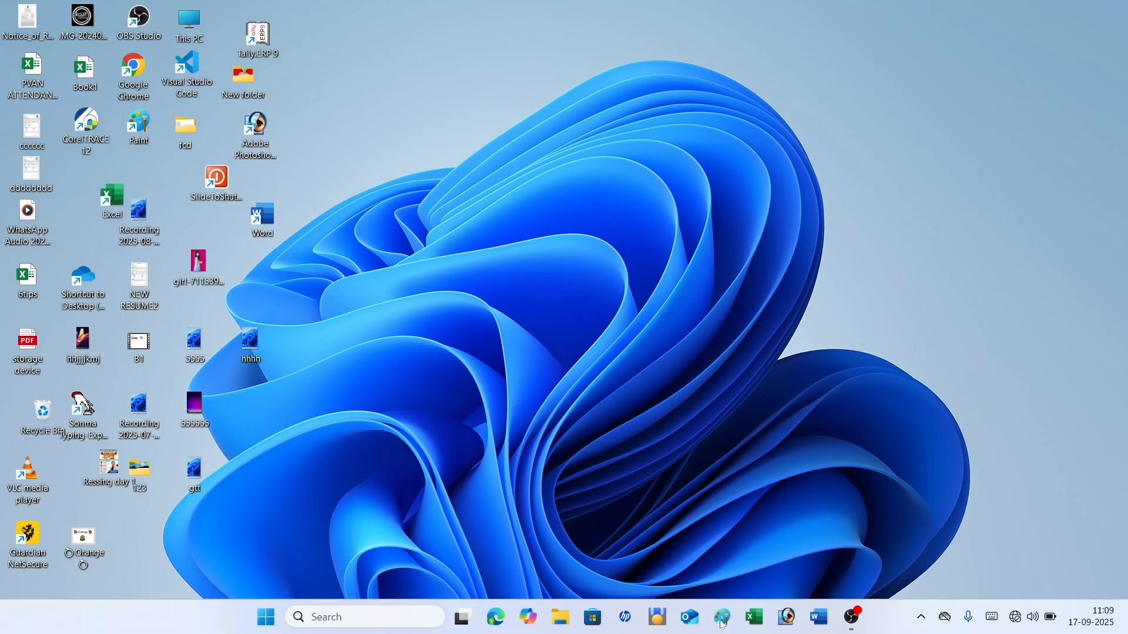
Step: Launch Paint through the Run dialog with the command mspaint, and close its window
{"action": "key", "text": "super+r"}
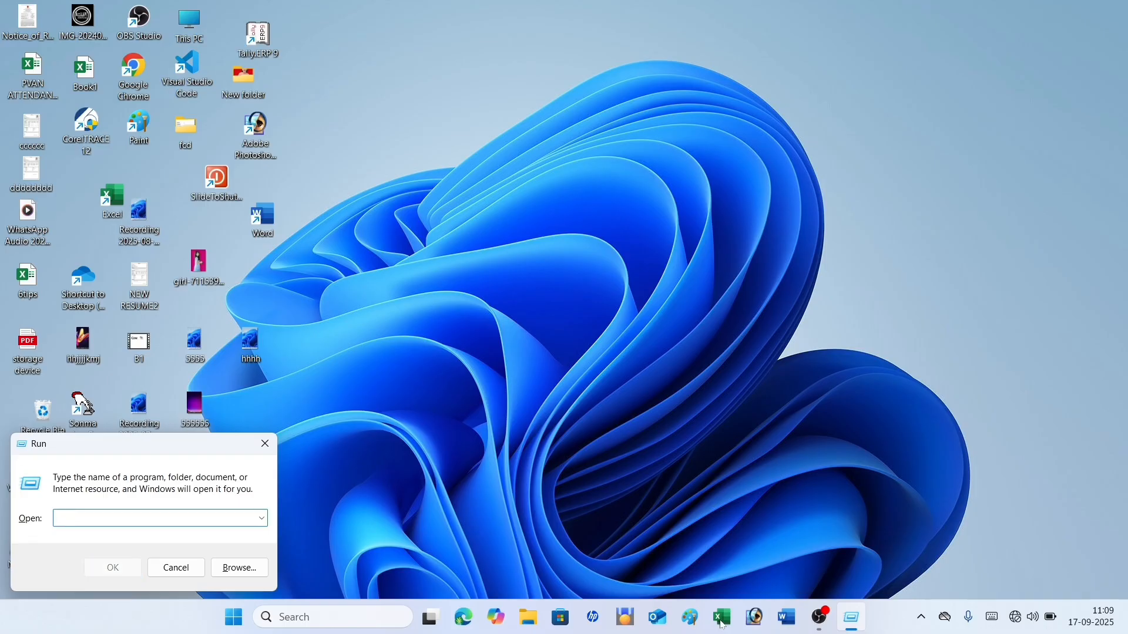
{"action": "left_click_drag", "start_coordinate": [170, 454], "coordinate": [592, 229]}
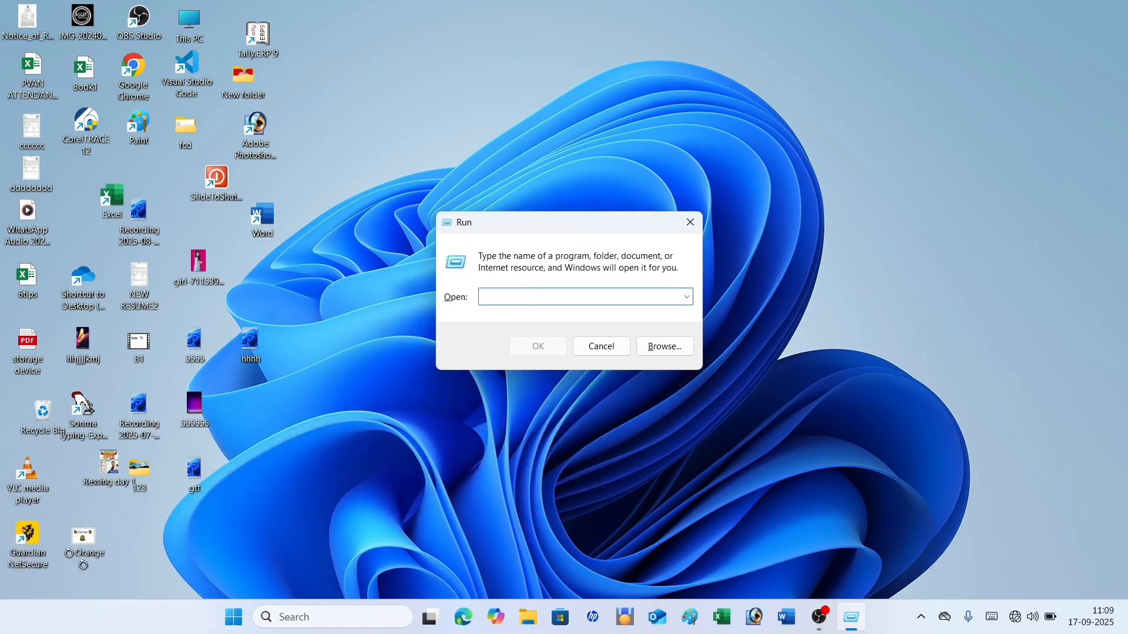
{"action": "type", "text": "ms"}
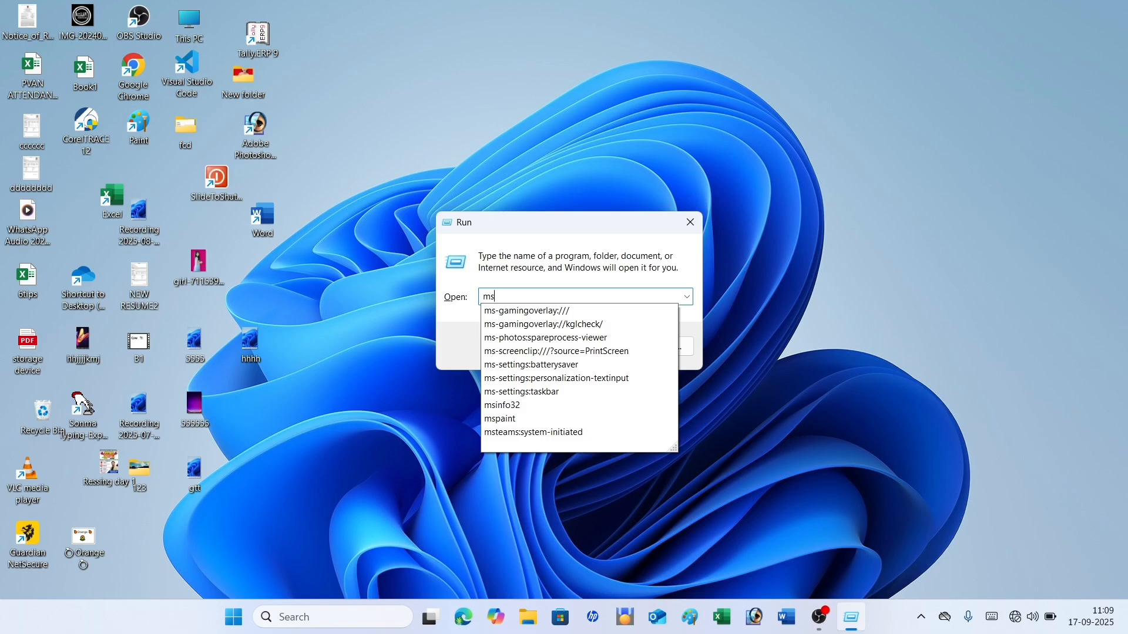
{"action": "key", "text": "Down"}
{"action": "key", "text": "Down"}
{"action": "key", "text": "Down"}
{"action": "key", "text": "Down"}
{"action": "key", "text": "Down"}
{"action": "key", "text": "Down"}
{"action": "key", "text": "Down"}
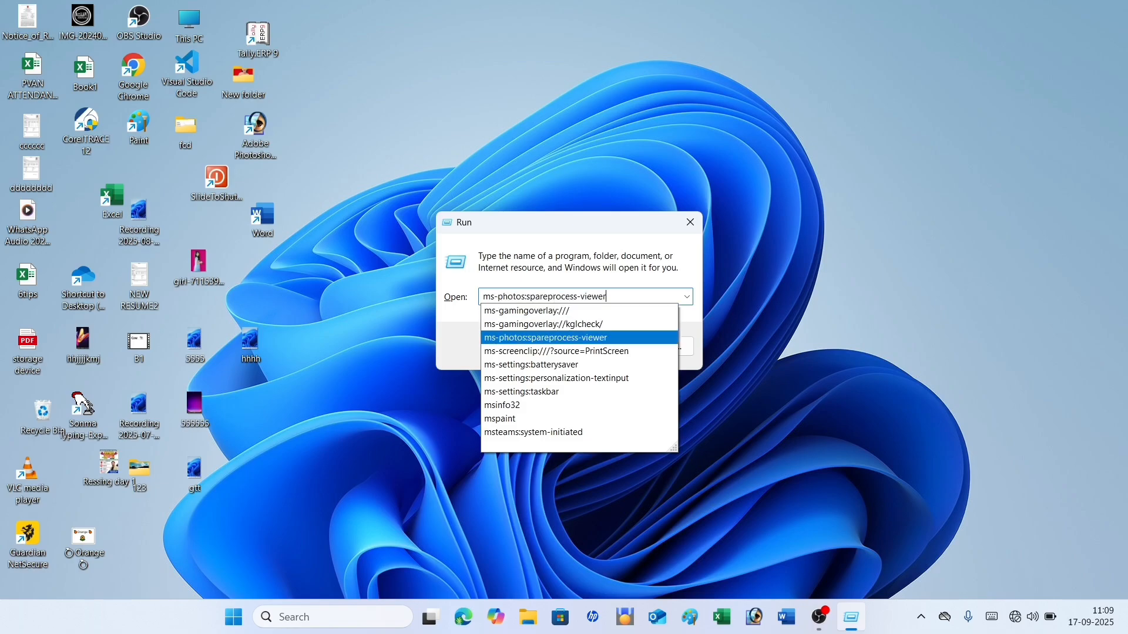
{"action": "key", "text": "Down"}
{"action": "key", "text": "Down"}
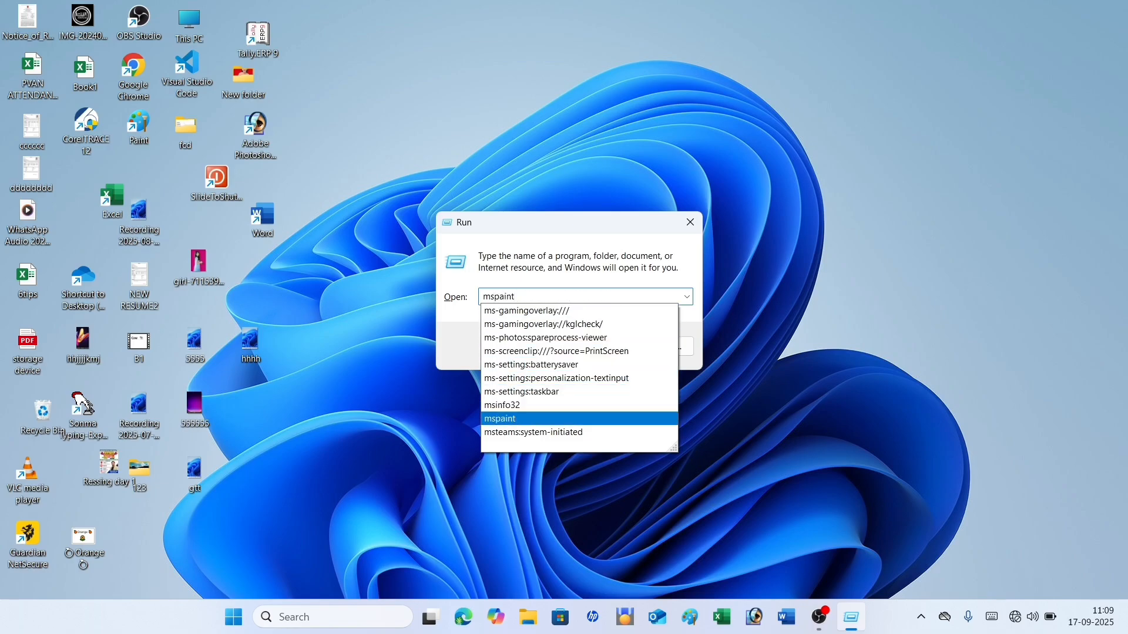
{"action": "key", "text": "Return"}
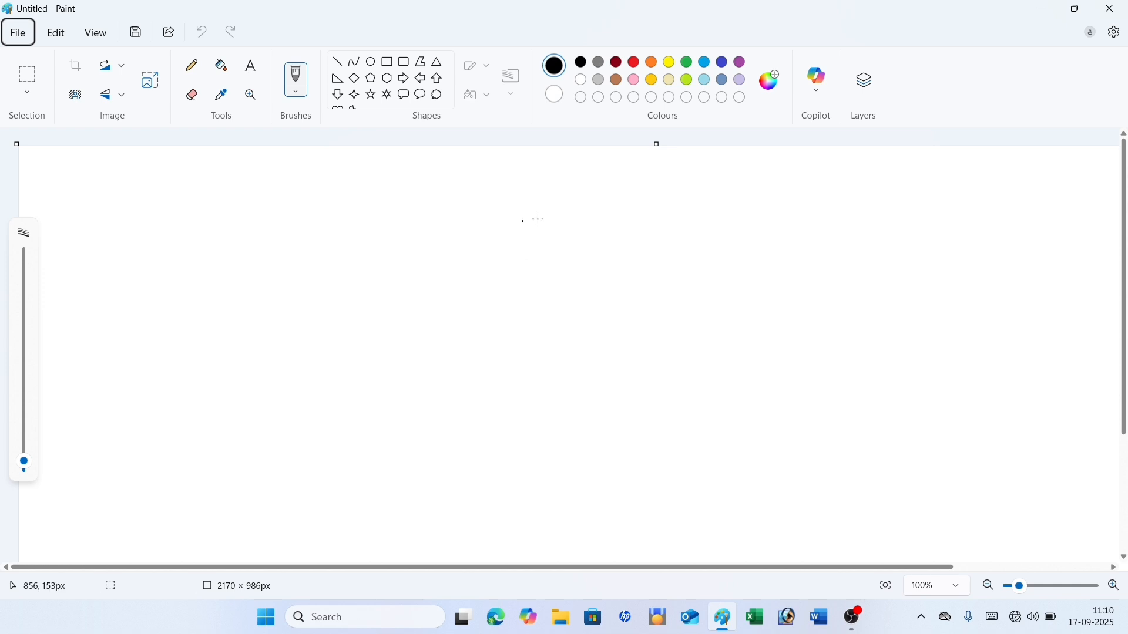
{"action": "double_click", "coordinate": [7, 6]}
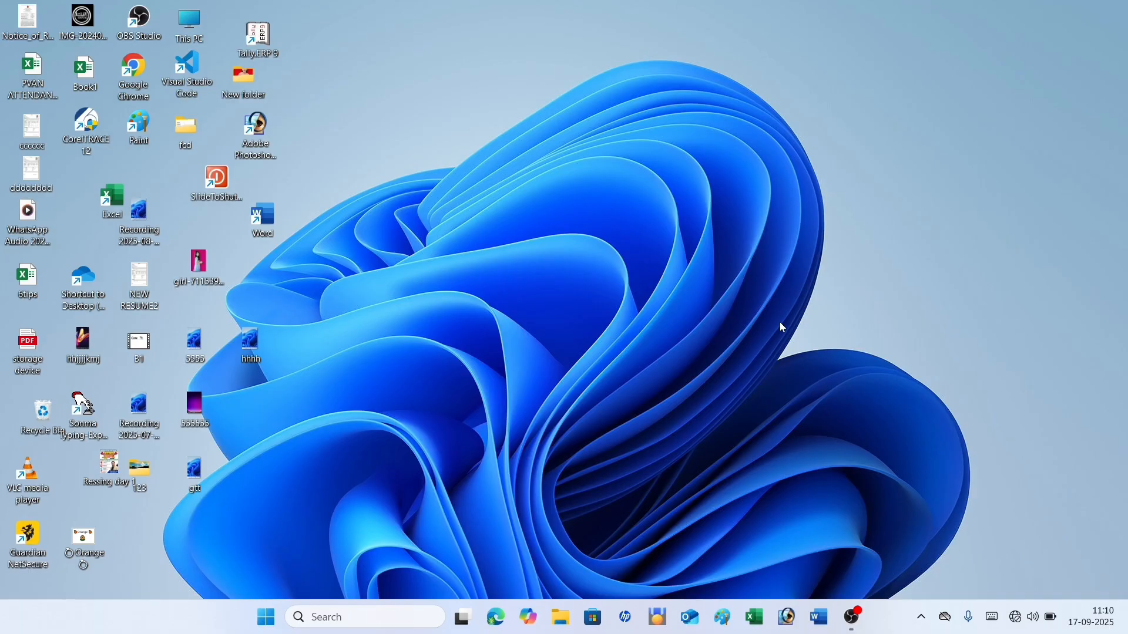
Step: Look through the Start menu's full list of installed apps for Paint
{"action": "key", "text": "super"}
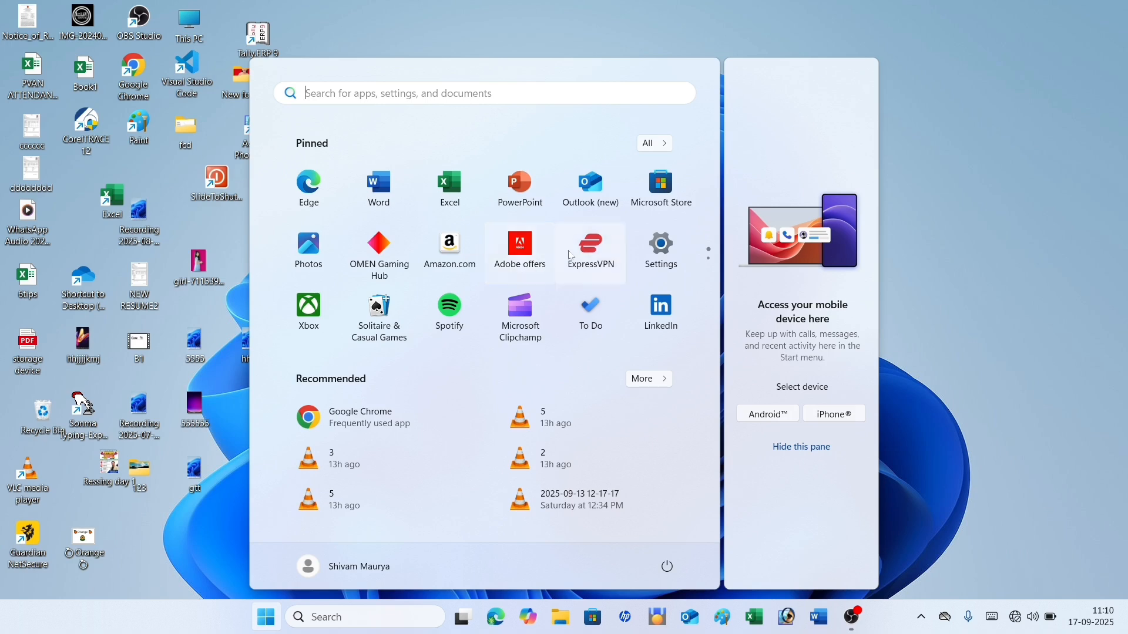
{"action": "left_click", "coordinate": [663, 146]}
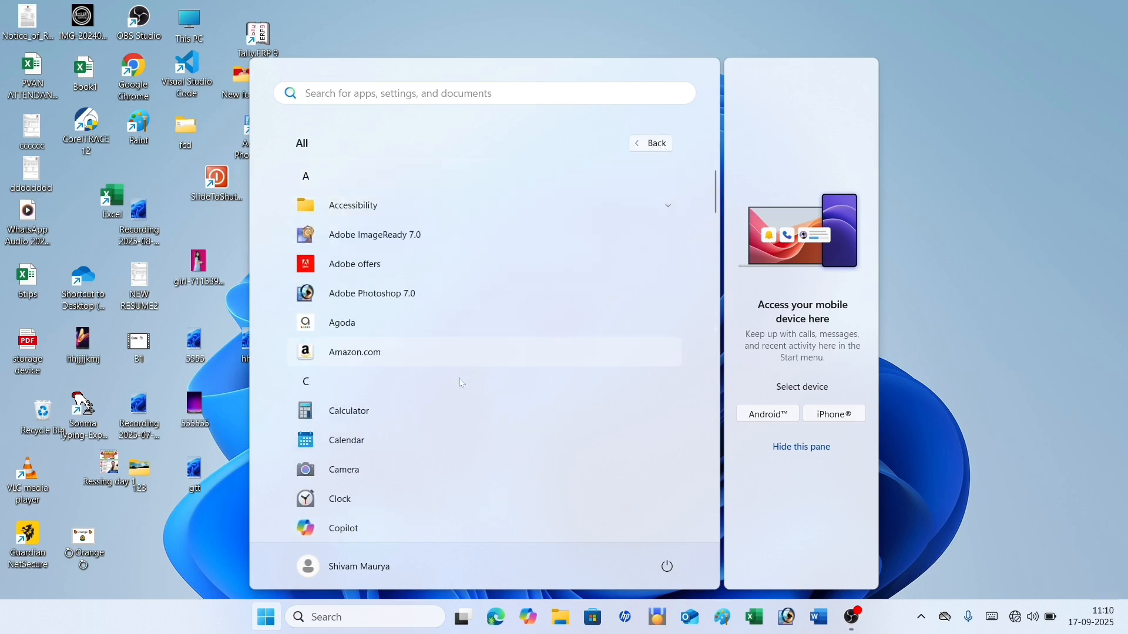
{"action": "scroll", "coordinate": [509, 245], "scroll_direction": "down", "scroll_amount": 8}
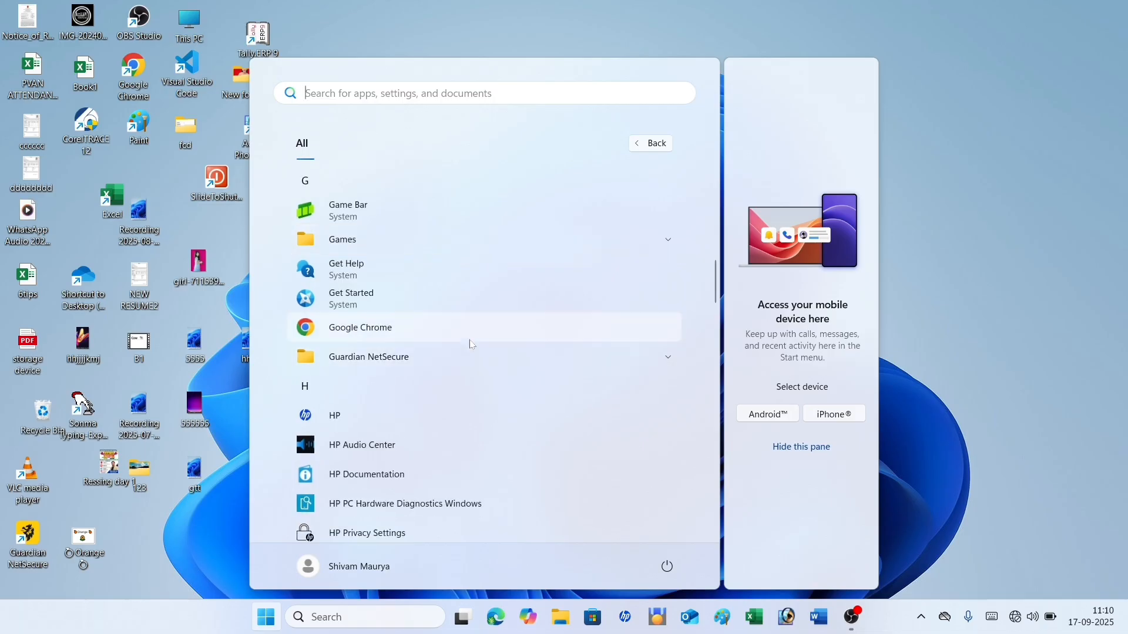
{"action": "scroll", "coordinate": [481, 249], "scroll_direction": "down", "scroll_amount": 5}
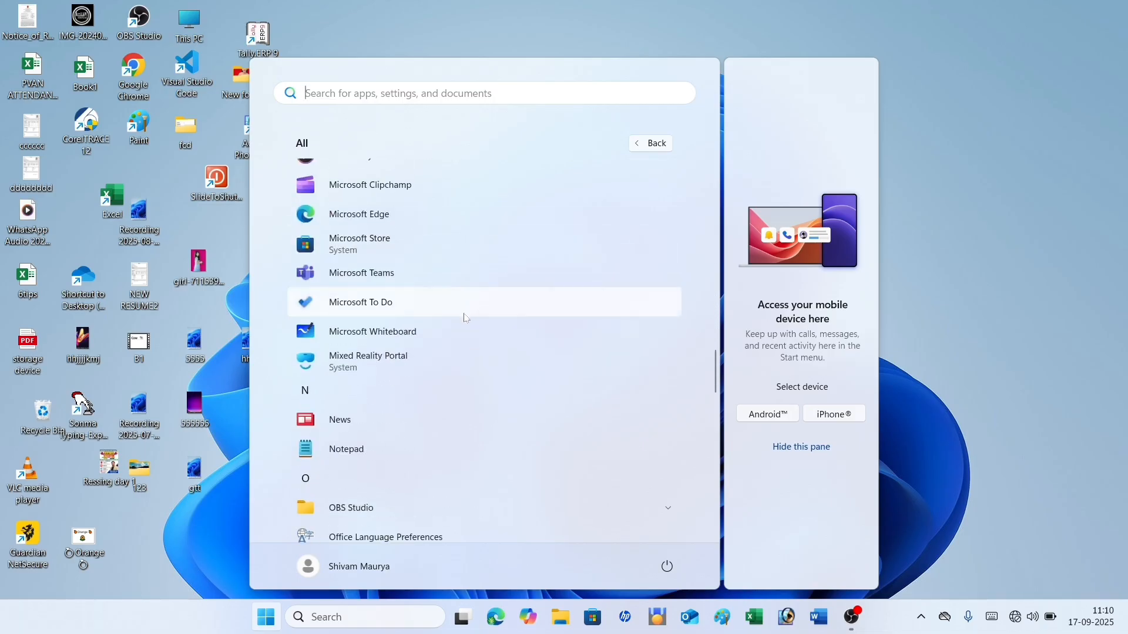
{"action": "scroll", "coordinate": [467, 318], "scroll_direction": "down", "scroll_amount": 6}
{"action": "scroll", "coordinate": [467, 318], "scroll_direction": "up", "scroll_amount": 10}
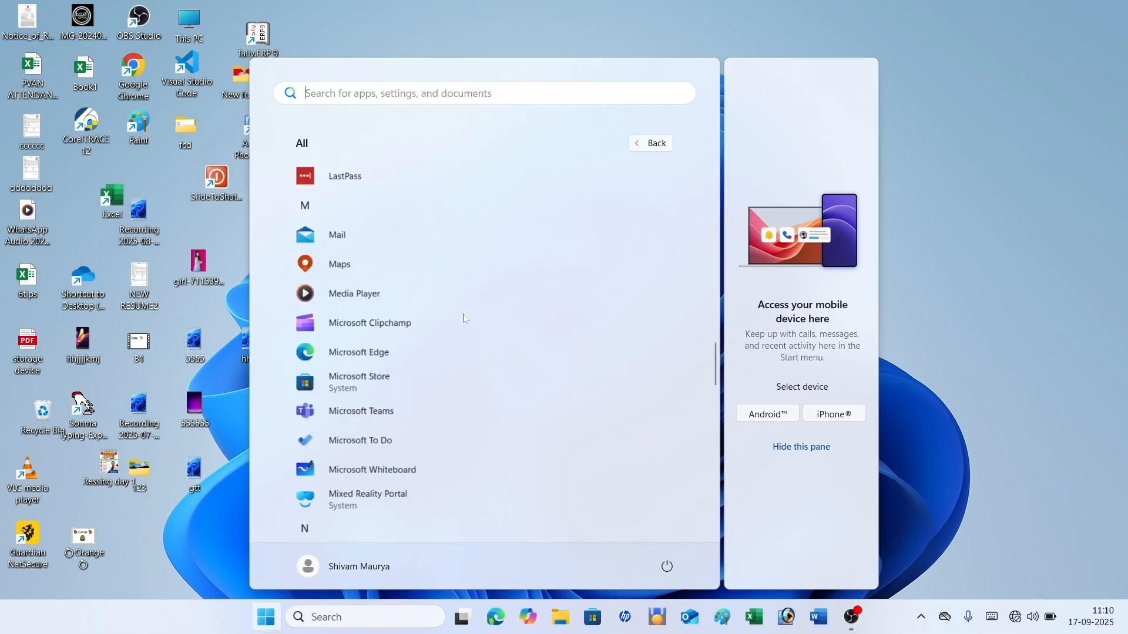
{"action": "key", "text": "Escape"}
Step: Search Windows for "ms", open Paint from the results and close it
{"action": "key", "text": "super+s"}
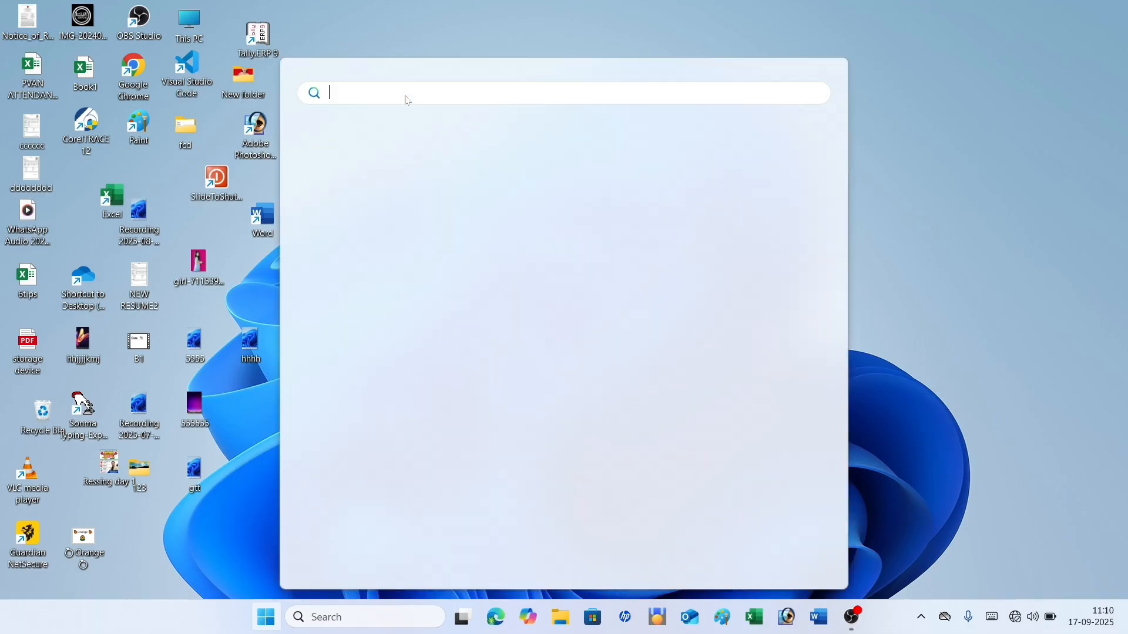
{"action": "type", "text": "ms"}
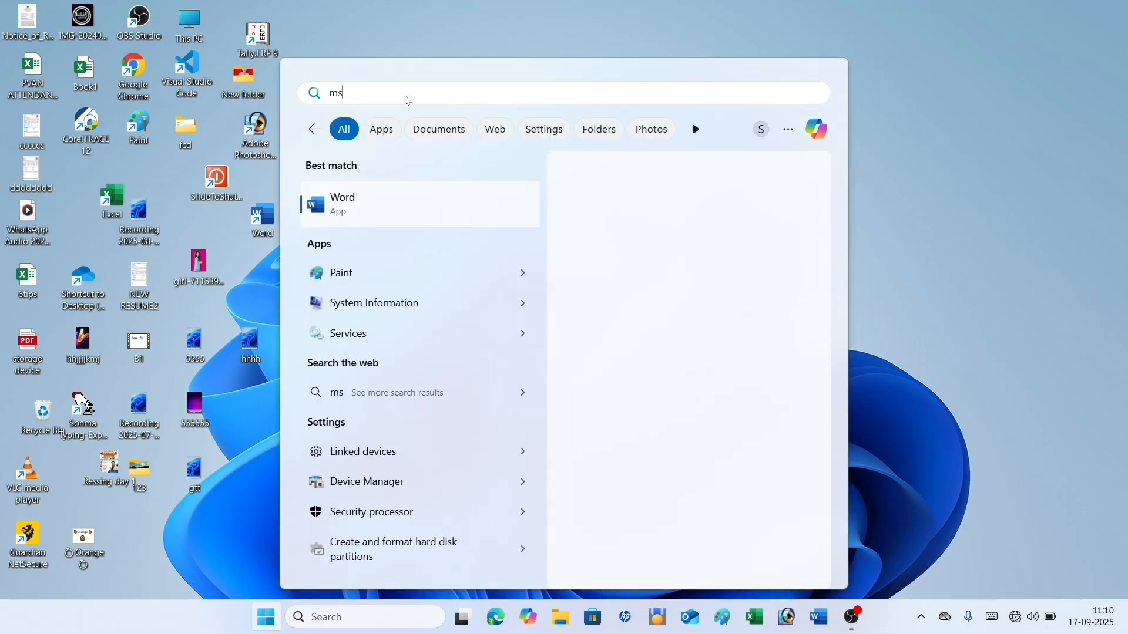
{"action": "left_click", "coordinate": [343, 276]}
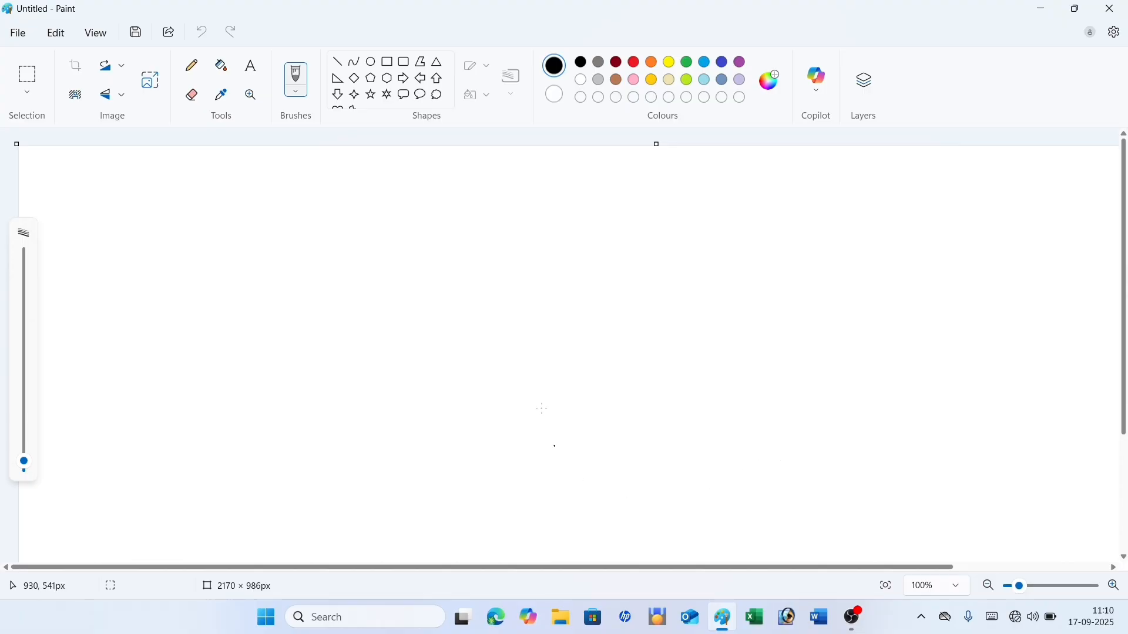
{"action": "left_click", "coordinate": [1119, 7]}
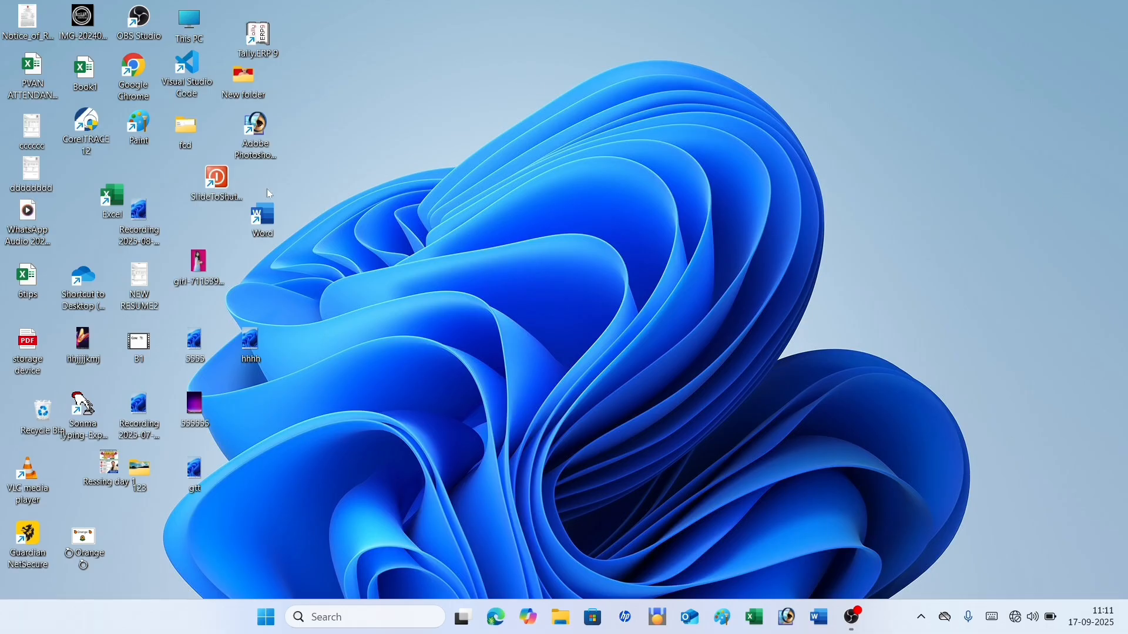
Step: Set the shortcut key of the Paint desktop shortcut to Ctrl + Alt + B in its properties and apply it
{"action": "right_click", "coordinate": [132, 134]}
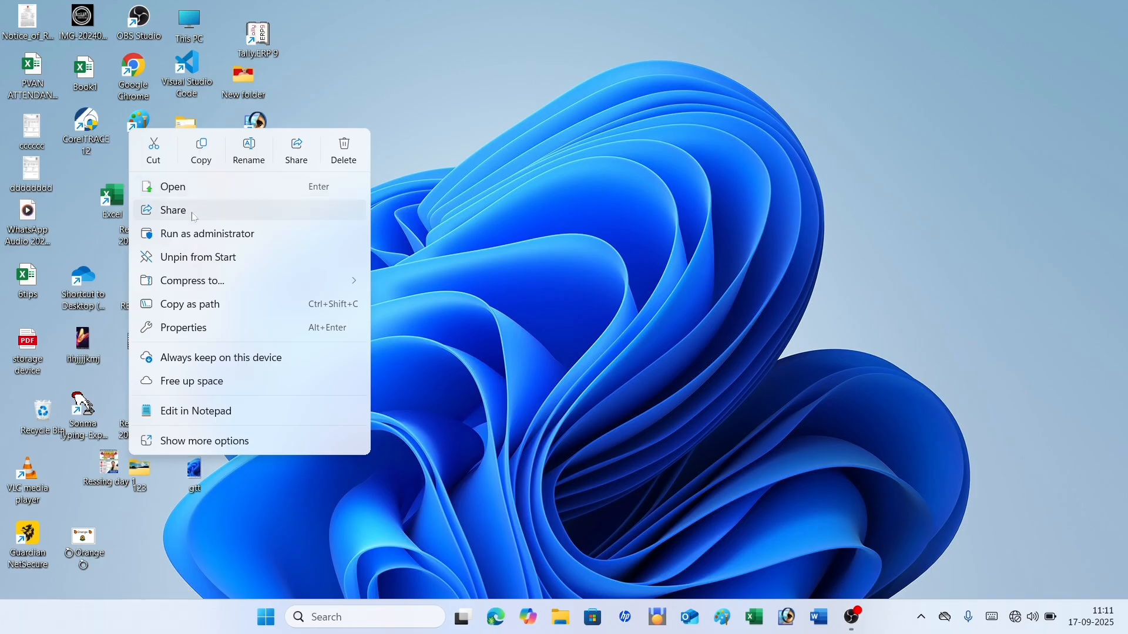
{"action": "left_click", "coordinate": [198, 329]}
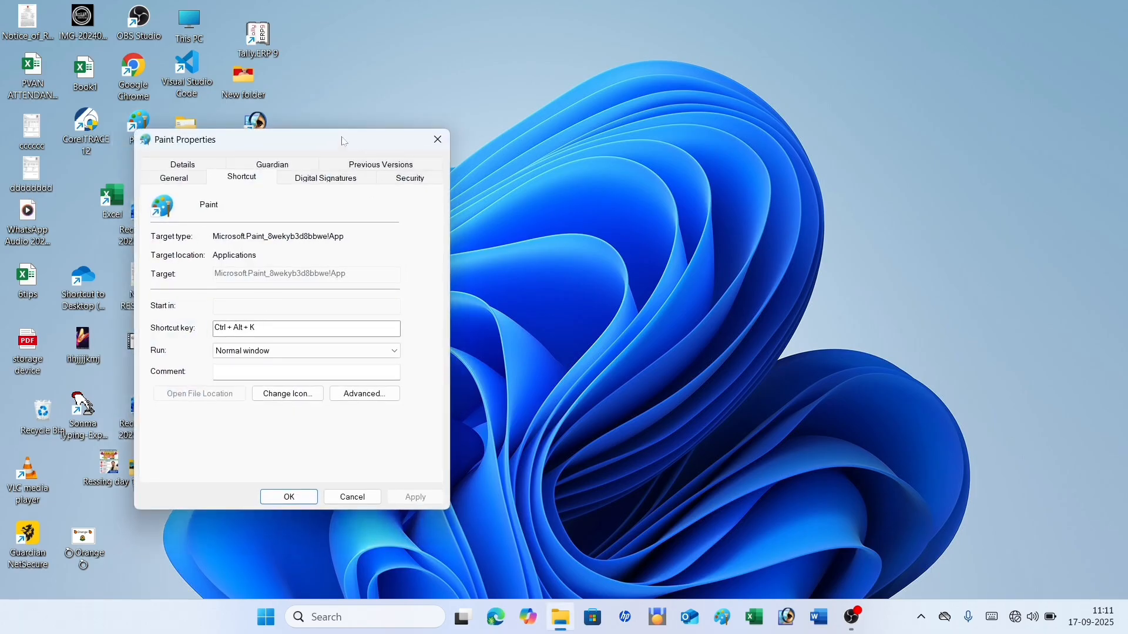
{"action": "left_click_drag", "start_coordinate": [345, 141], "coordinate": [577, 67]}
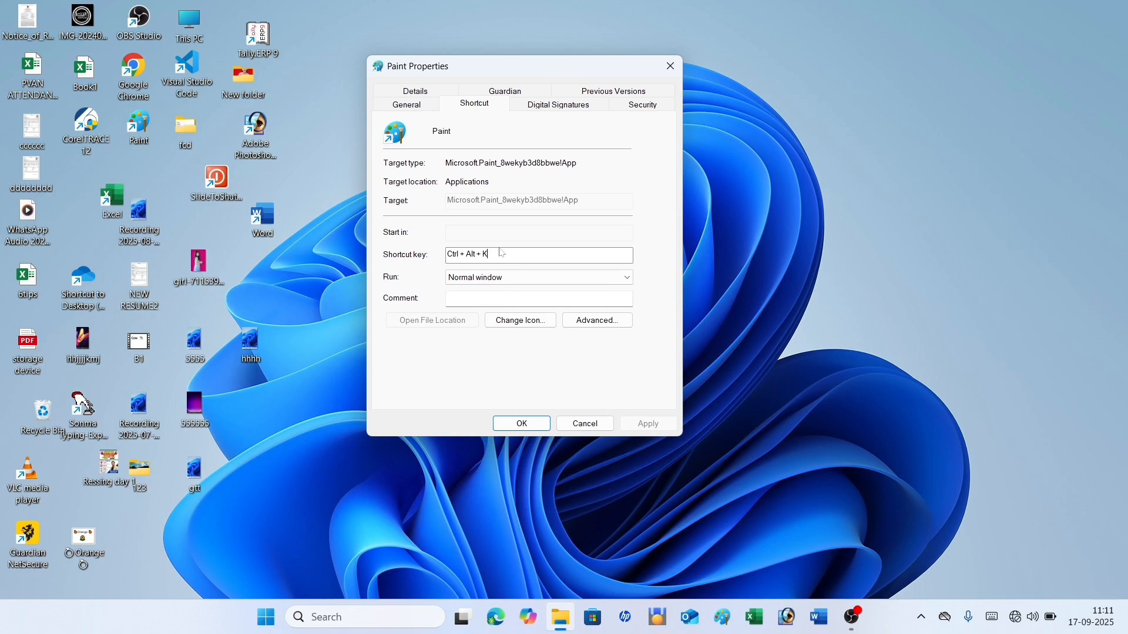
{"action": "key", "text": "BackSpace"}
{"action": "key", "text": "b"}
{"action": "left_click", "coordinate": [656, 431]}
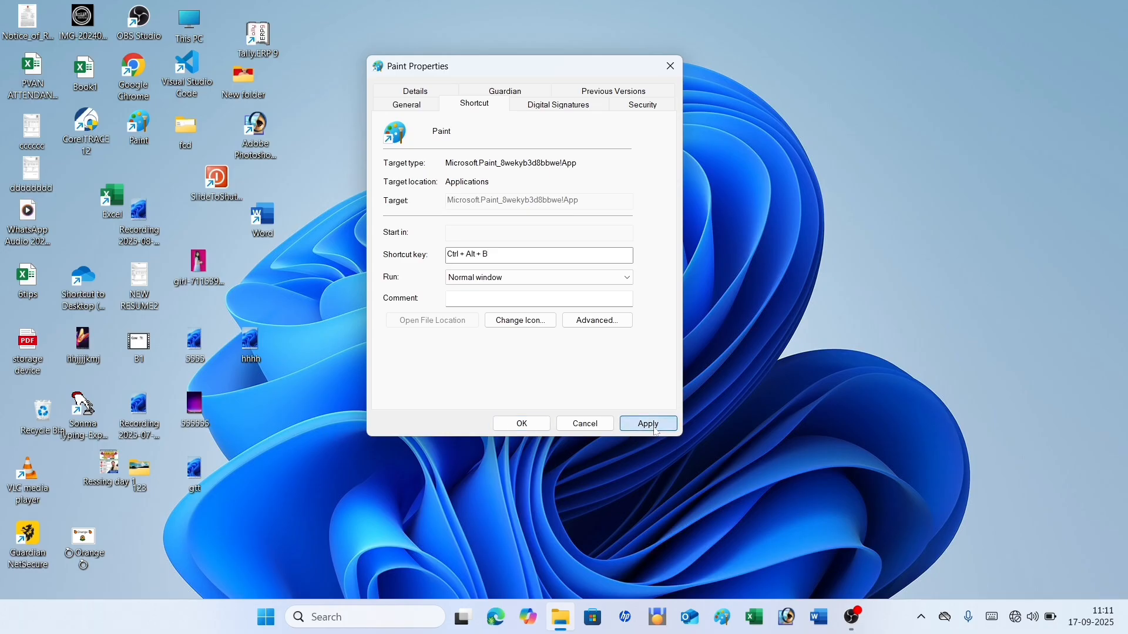
{"action": "left_click", "coordinate": [513, 425]}
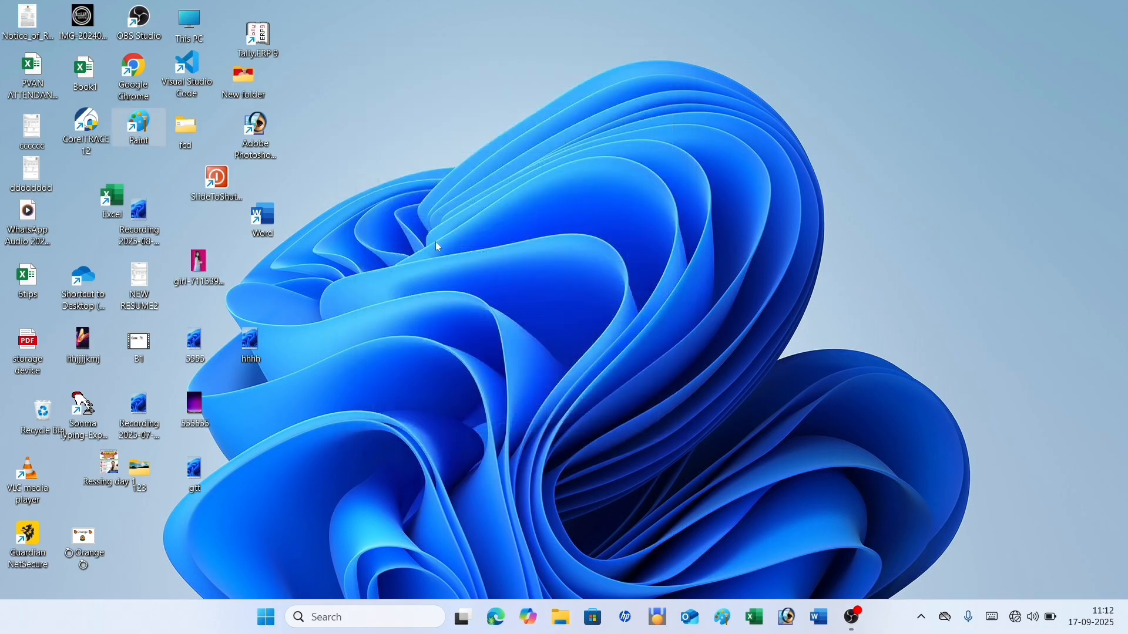
Step: Refresh the desktop, and test the assigned Ctrl + Alt + B shortcut by launching Paint and closing it
{"action": "right_click", "coordinate": [431, 222]}
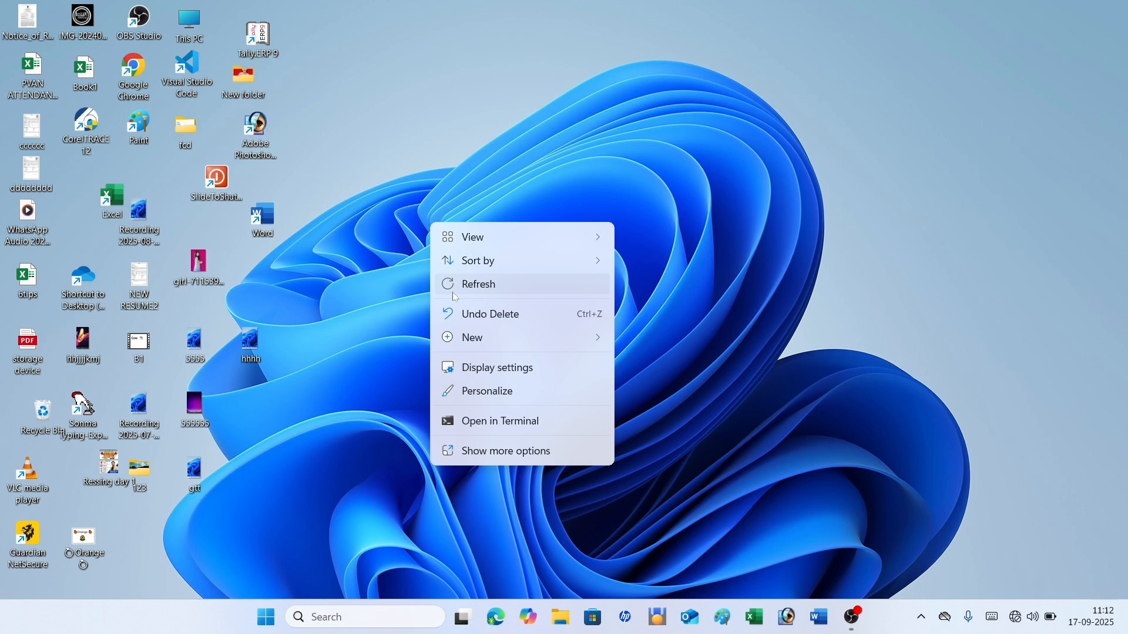
{"action": "left_click", "coordinate": [456, 297]}
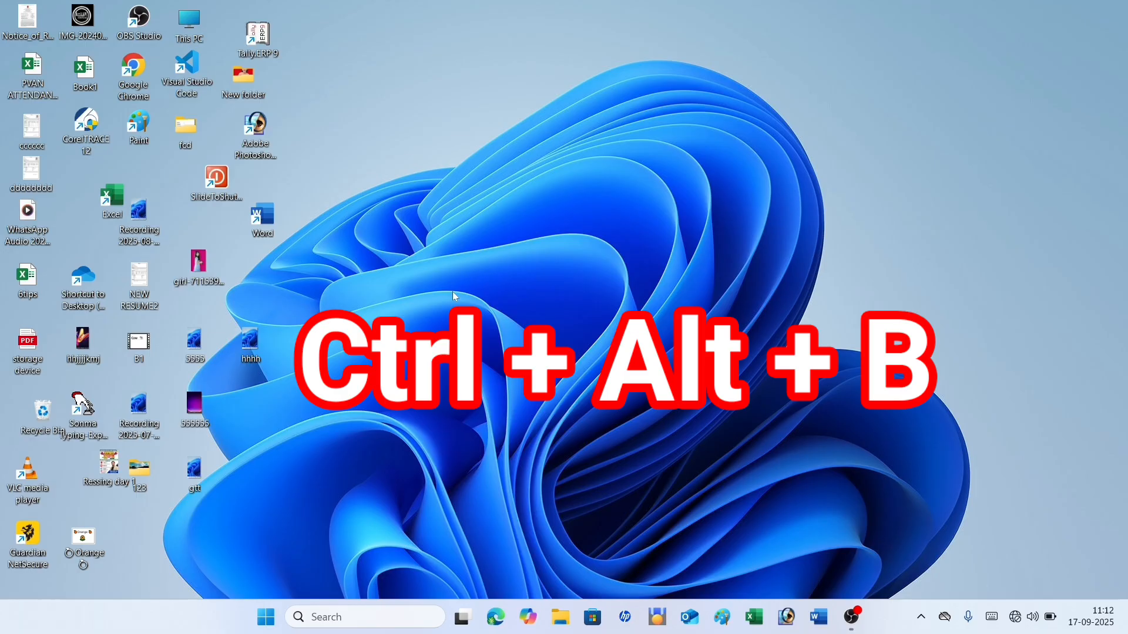
{"action": "key", "text": "ctrl+alt+b"}
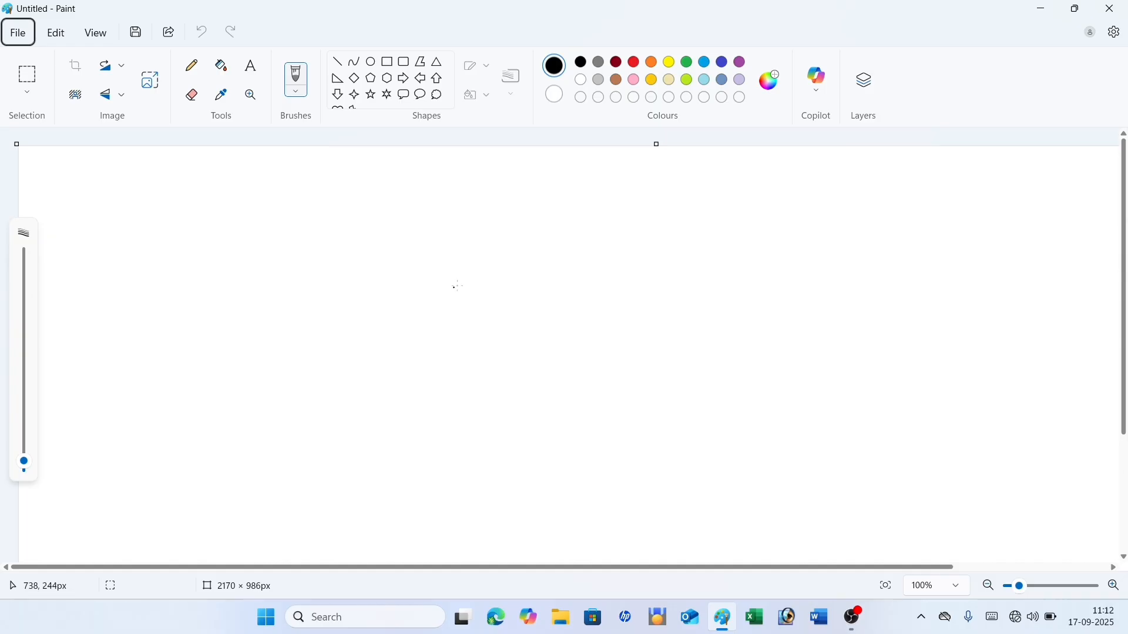
{"action": "left_click", "coordinate": [1110, 8]}
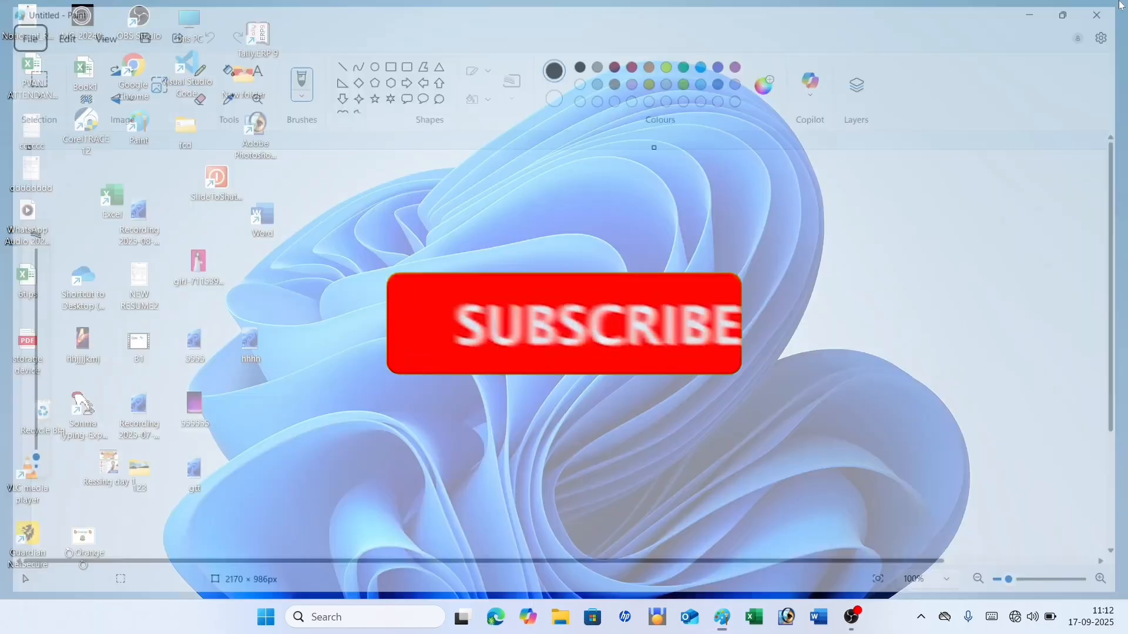
Step: Reopen Paint from its desktop shortcut on the refreshed desktop and zoom the blank canvas out to 26%
{"action": "right_click", "coordinate": [625, 157]}
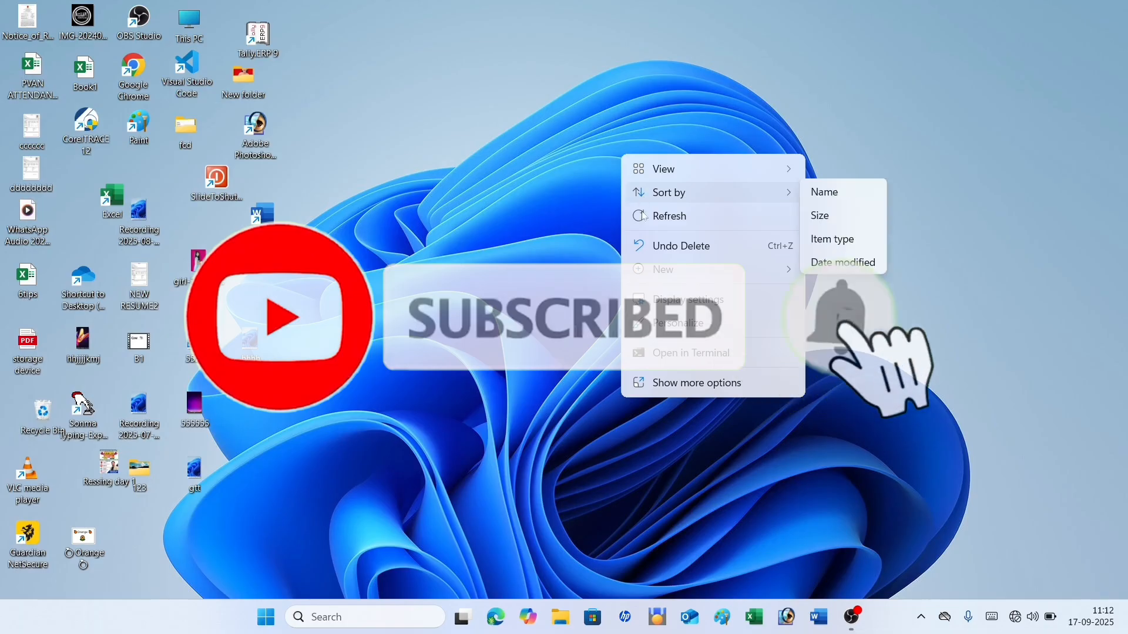
{"action": "left_click", "coordinate": [644, 215]}
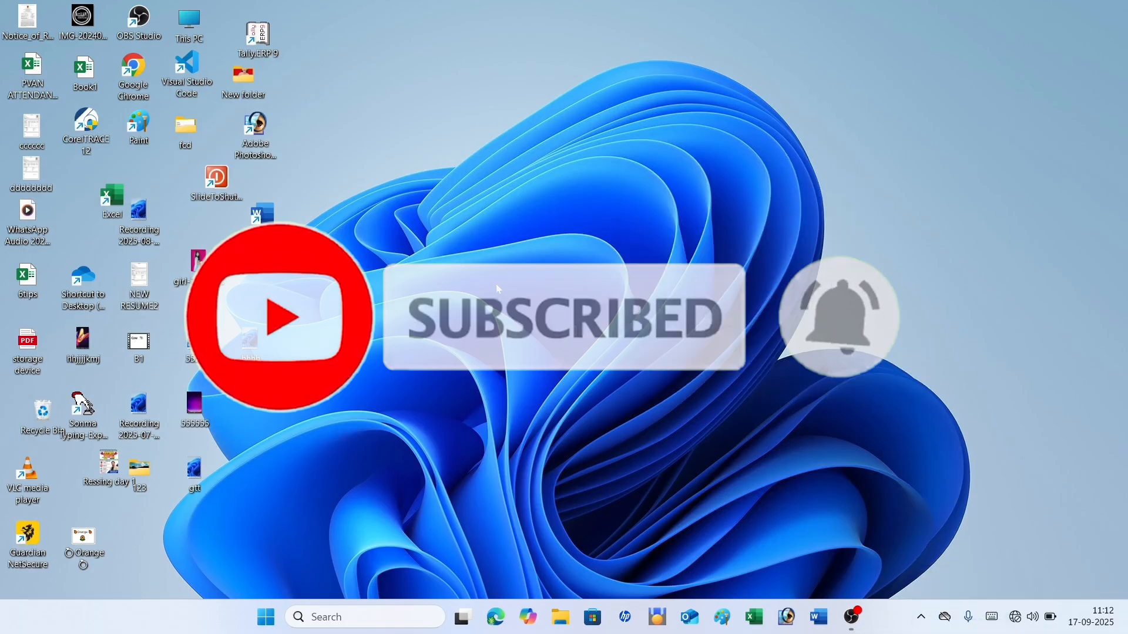
{"action": "double_click", "coordinate": [139, 127]}
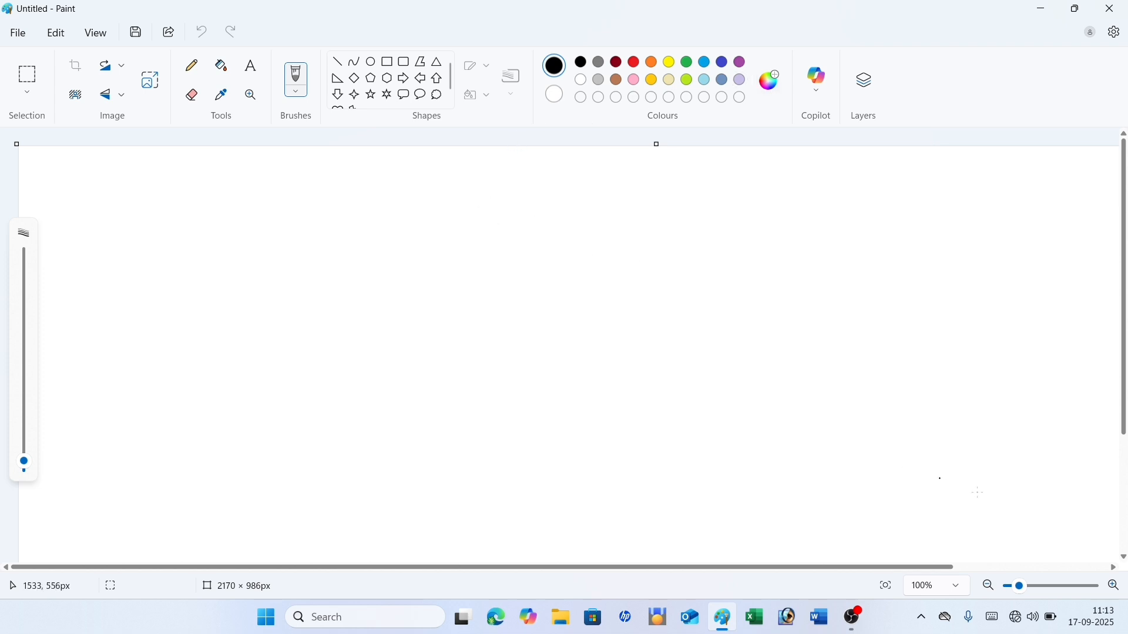
{"action": "left_click", "coordinate": [1014, 587]}
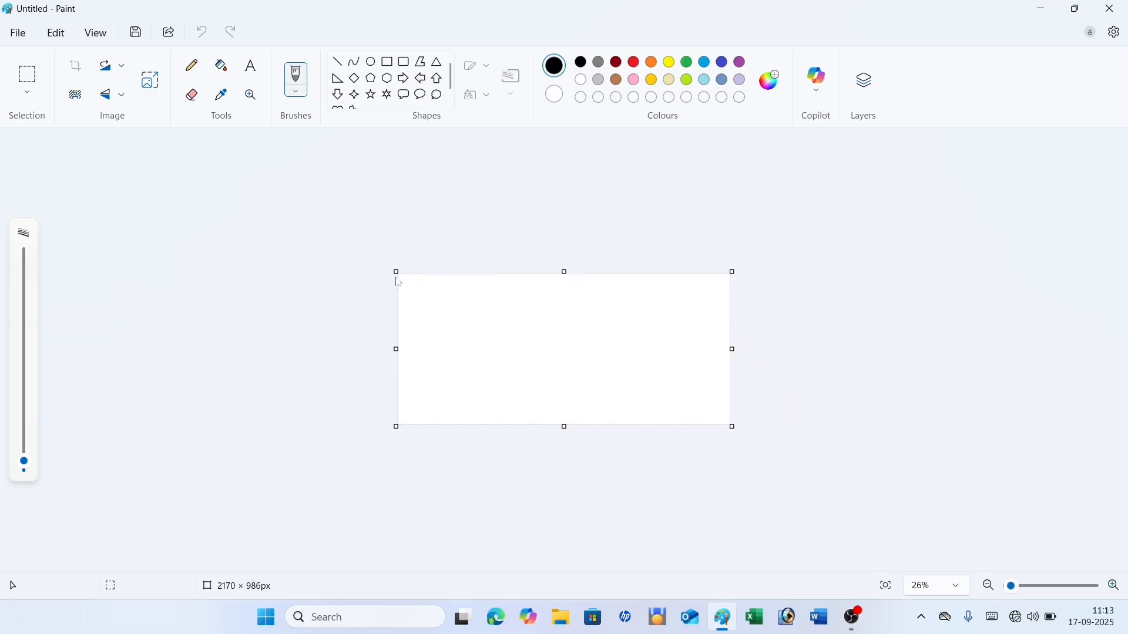
Step: Enlarge the blank canvas by its corners to about 4938 × 2144 px and slightly reduce the brush size
{"action": "left_click_drag", "start_coordinate": [396, 272], "coordinate": [174, 176]}
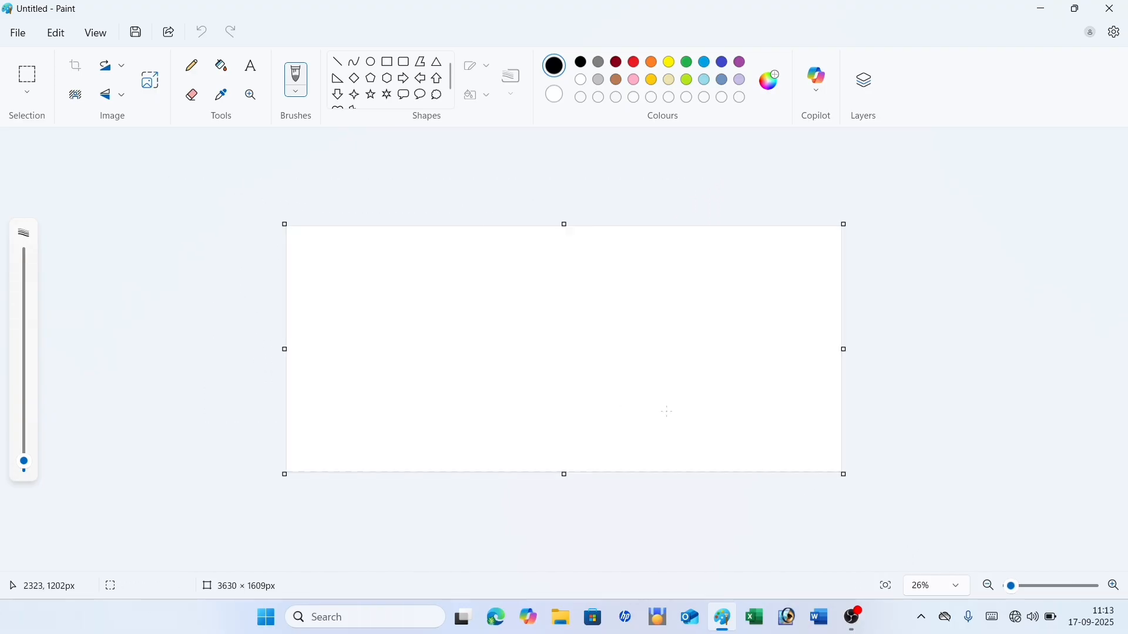
{"action": "left_click_drag", "start_coordinate": [845, 476], "coordinate": [1025, 541]}
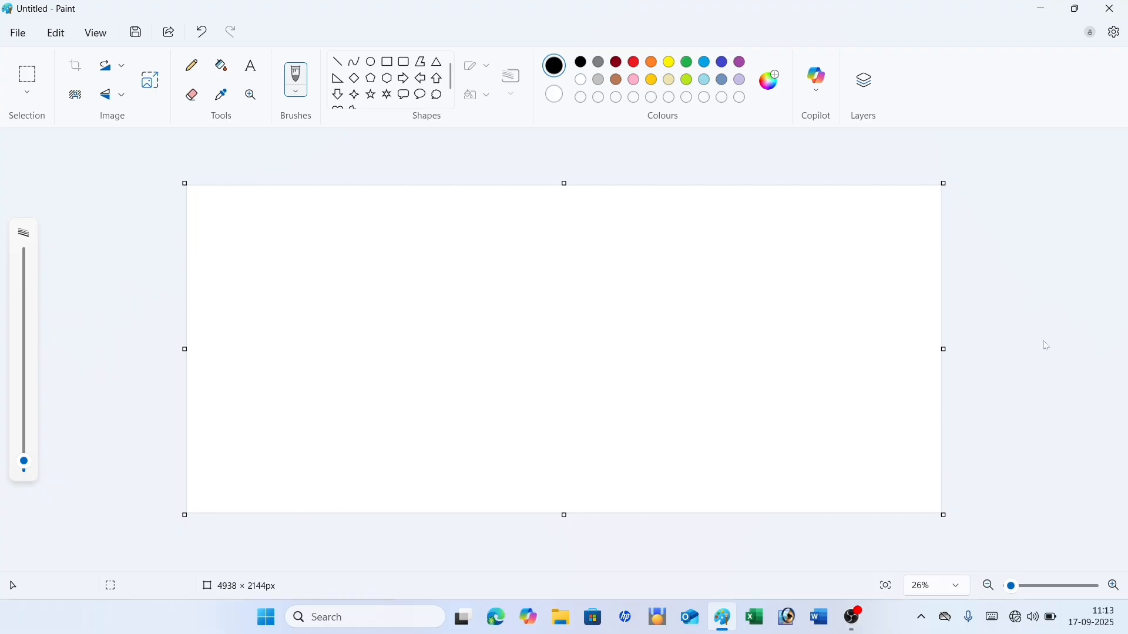
{"action": "left_click", "coordinate": [1114, 585]}
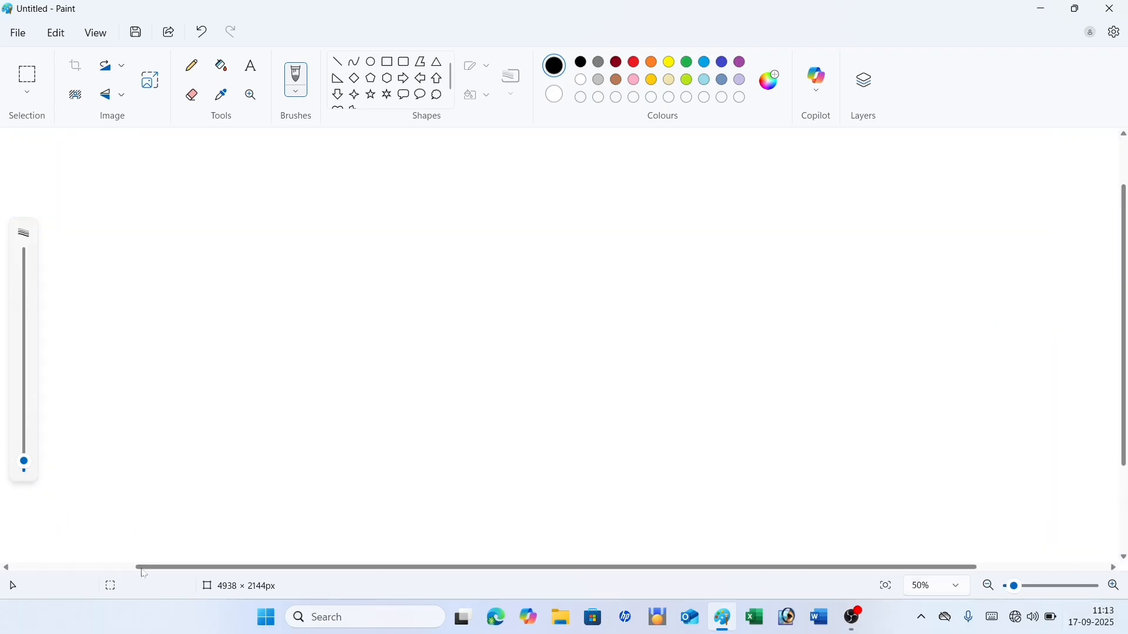
{"action": "left_click_drag", "start_coordinate": [141, 568], "coordinate": [91, 569]}
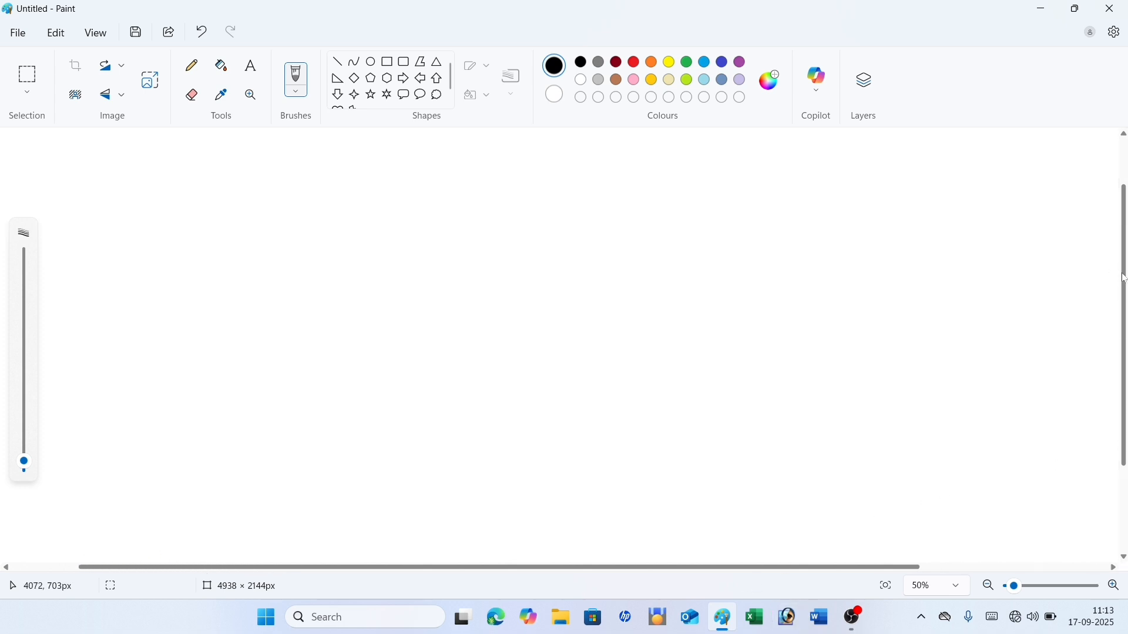
{"action": "left_click_drag", "start_coordinate": [1126, 276], "coordinate": [1126, 351]}
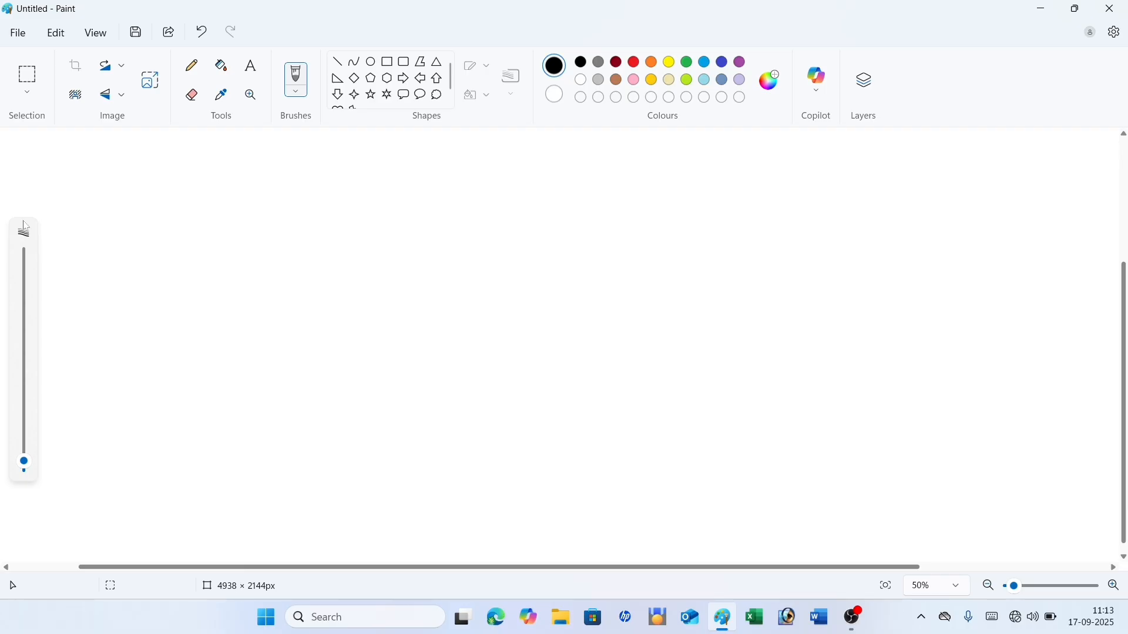
{"action": "mouse_move", "coordinate": [24, 461]}
{"action": "left_mouse_down"}
{"action": "mouse_move", "coordinate": [43, 411]}
{"action": "mouse_move", "coordinate": [37, 258]}
{"action": "mouse_move", "coordinate": [35, 467]}
{"action": "left_mouse_up"}
Step: Exit Paint without saving the untitled image and reopen it from its desktop shortcut
{"action": "left_click", "coordinate": [19, 34]}
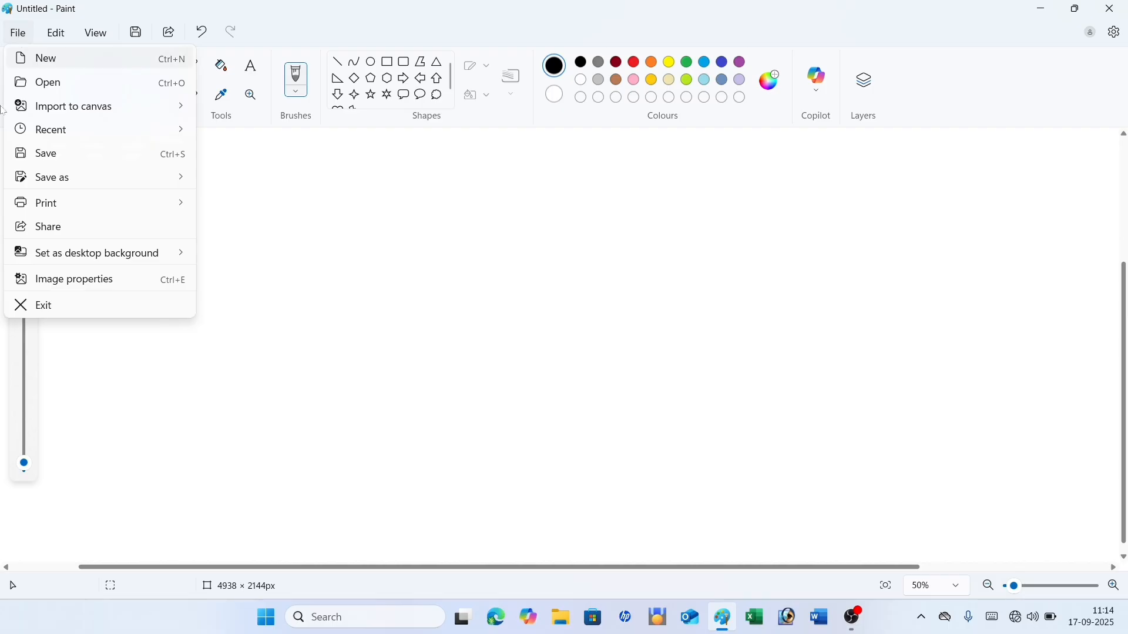
{"action": "mouse_move", "coordinate": [88, 141]}
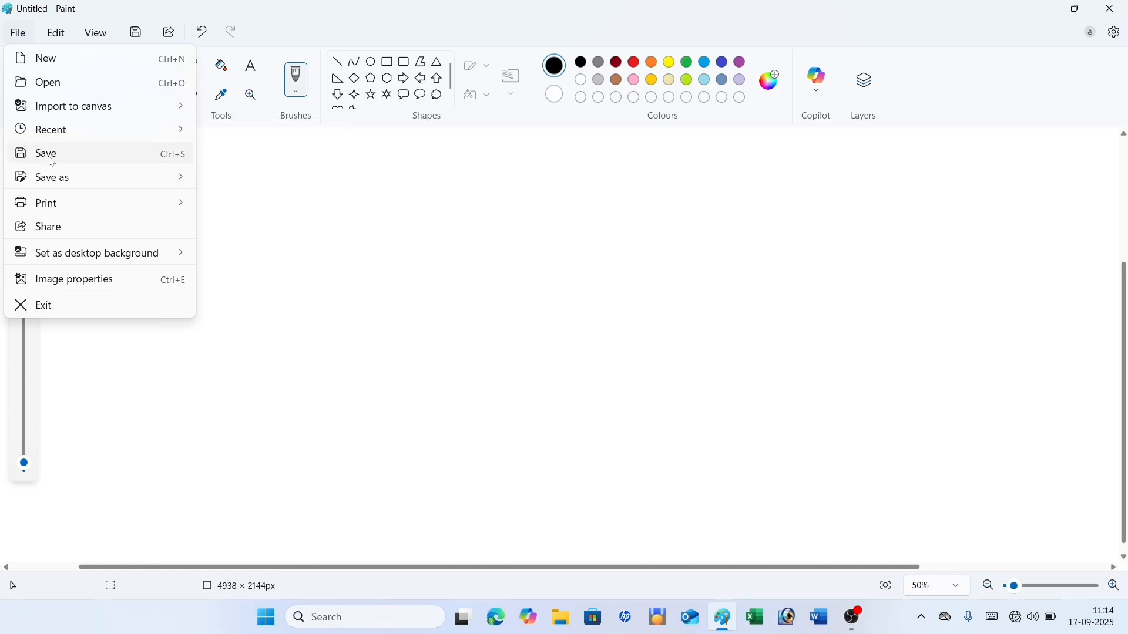
{"action": "mouse_move", "coordinate": [37, 181]}
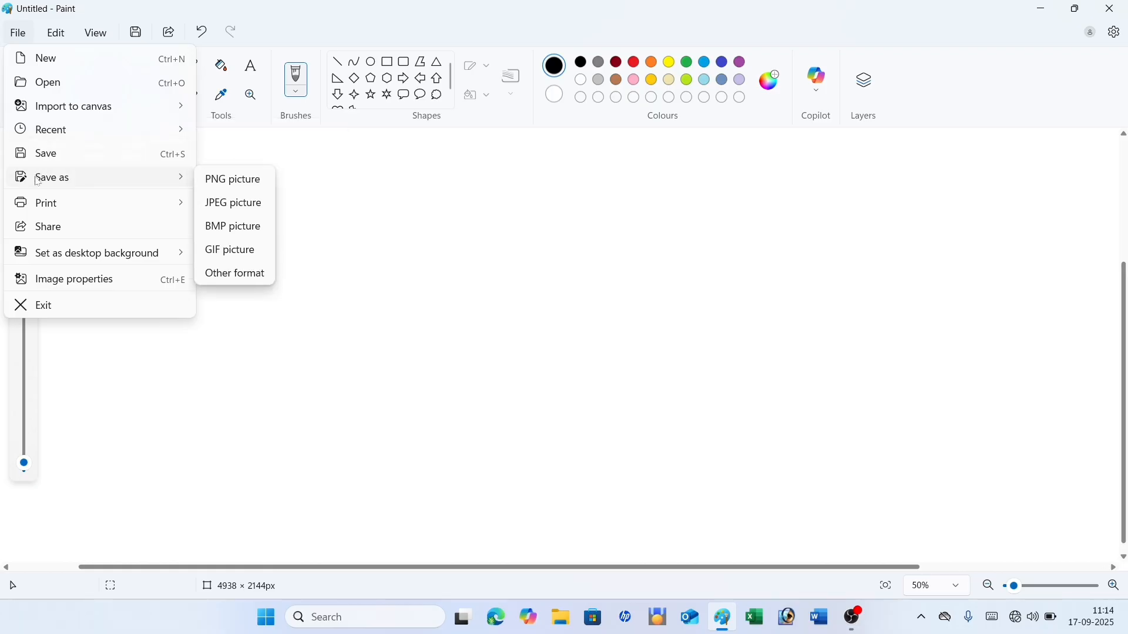
{"action": "mouse_move", "coordinate": [36, 205]}
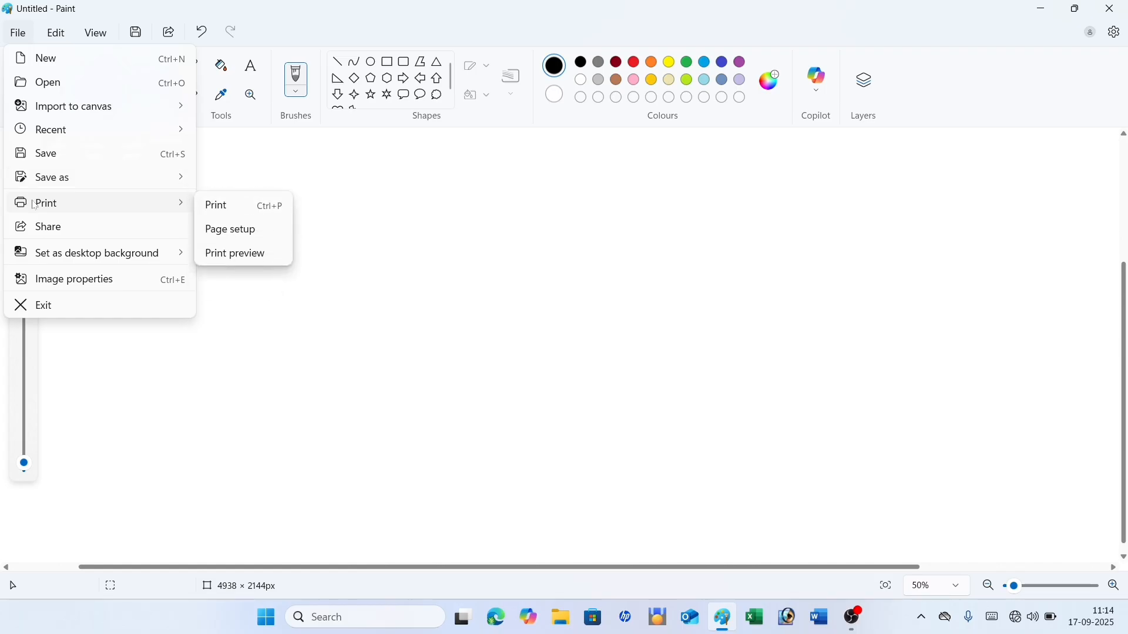
{"action": "left_click", "coordinate": [17, 310]}
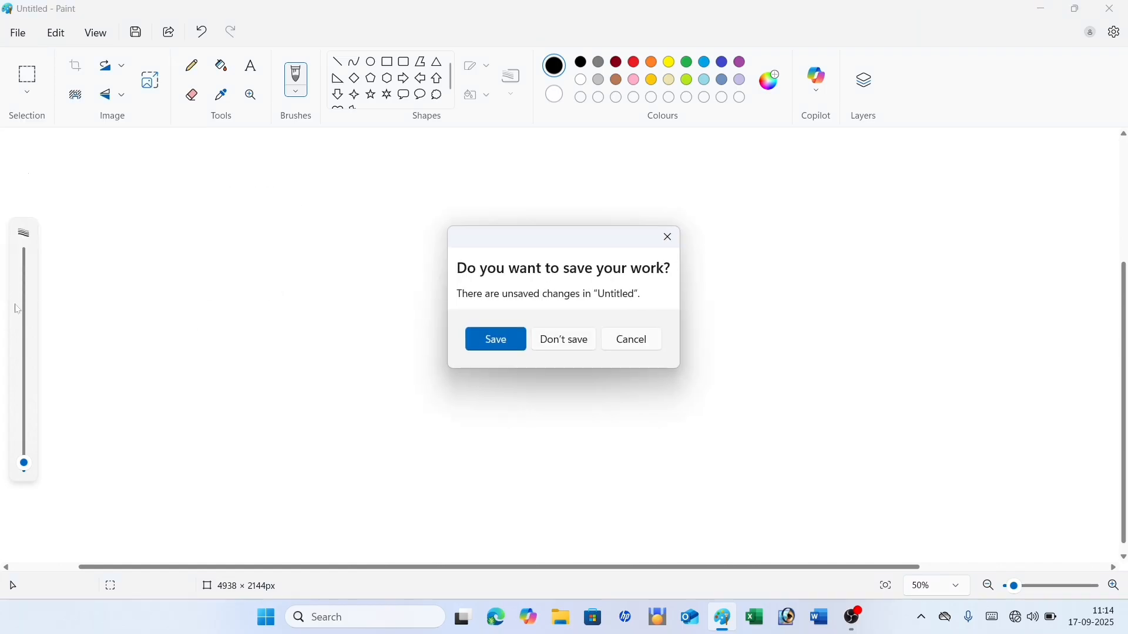
{"action": "left_click", "coordinate": [573, 344]}
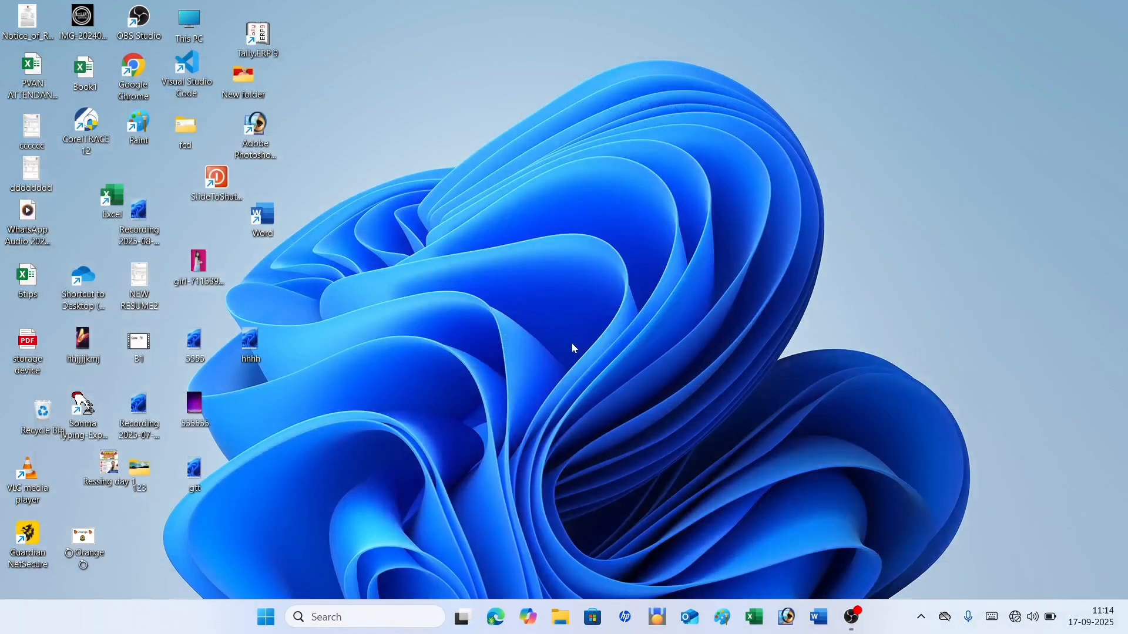
{"action": "double_click", "coordinate": [139, 125]}
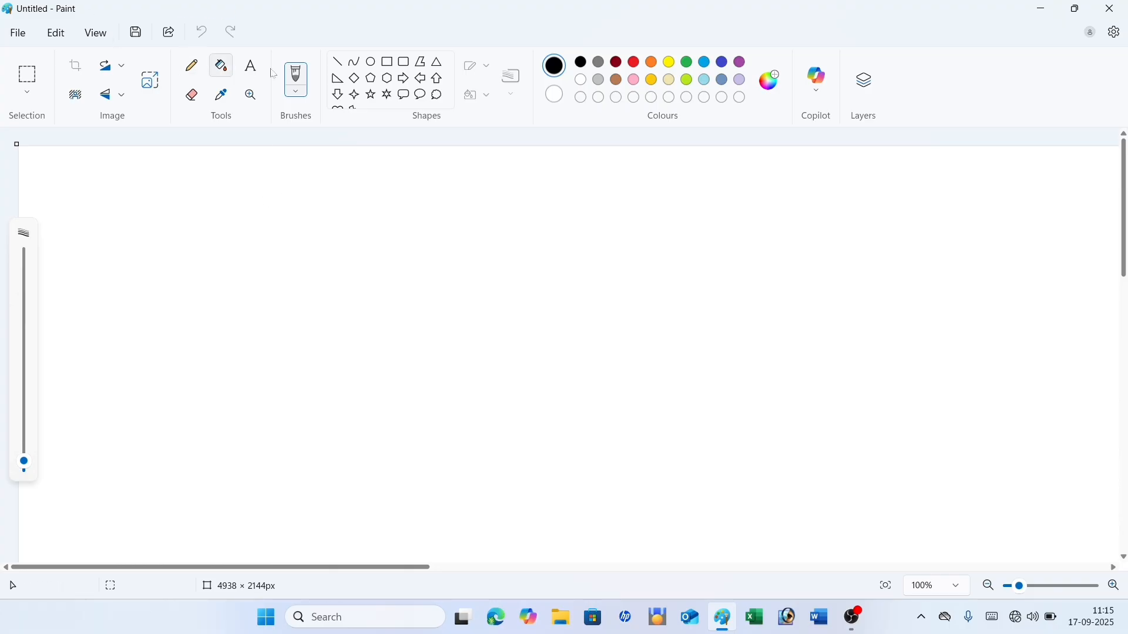
Step: Draw three crossing straight lines on the canvas and reposition both endpoints of the third so it spans about 1229 × 292 px
{"action": "left_click", "coordinate": [340, 62]}
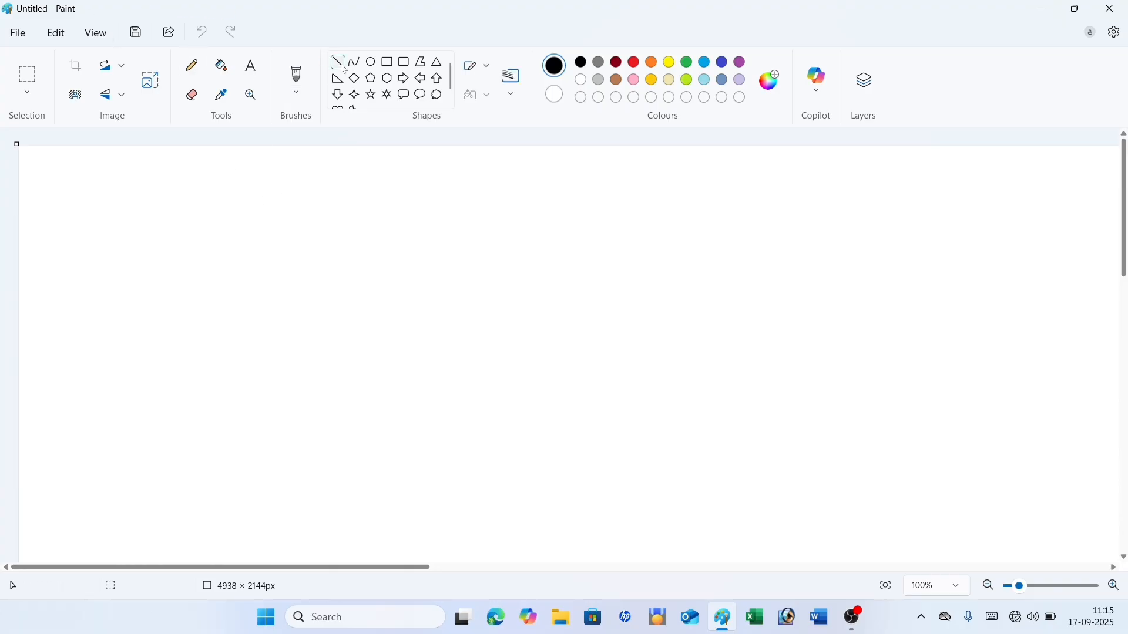
{"action": "left_click_drag", "start_coordinate": [234, 219], "coordinate": [870, 365]}
{"action": "left_click_drag", "start_coordinate": [706, 230], "coordinate": [272, 512]}
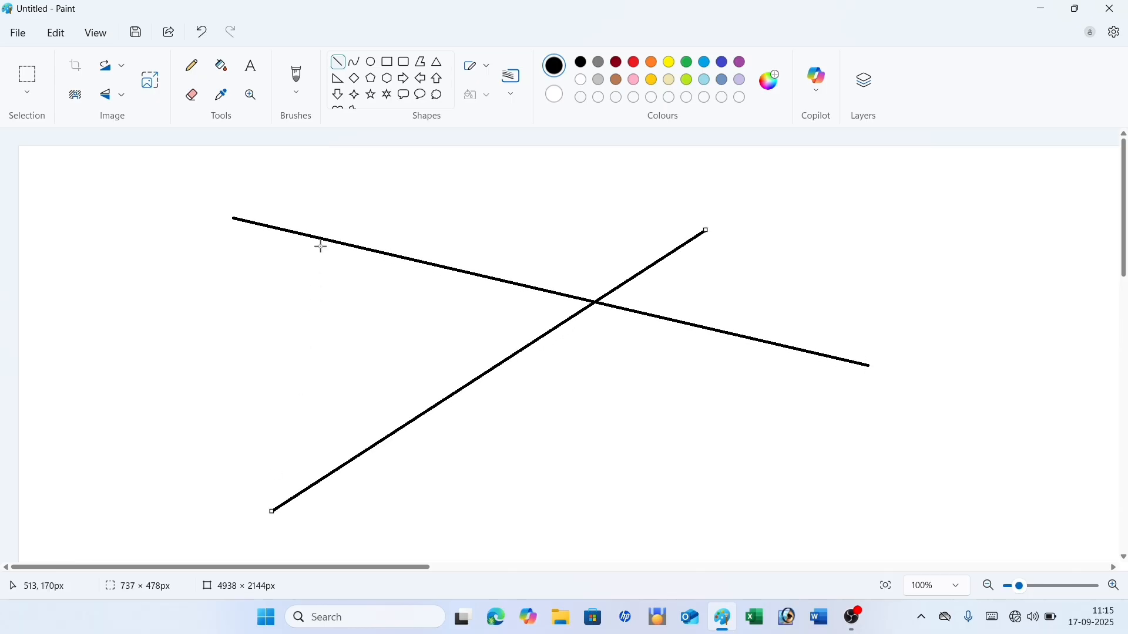
{"action": "left_click_drag", "start_coordinate": [323, 233], "coordinate": [737, 524]}
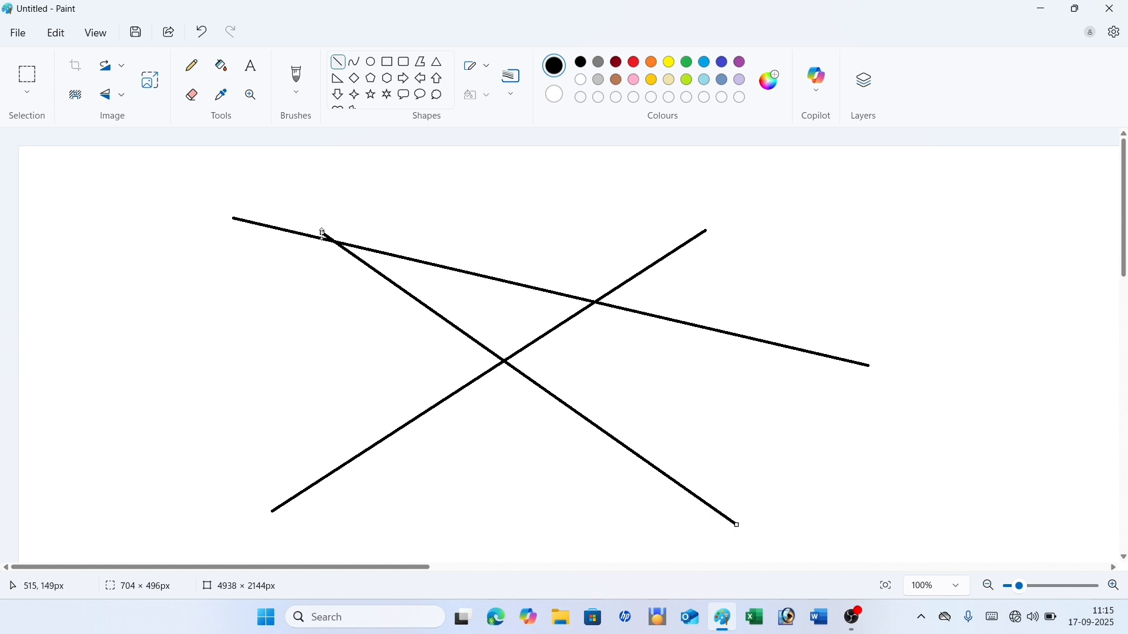
{"action": "left_click_drag", "start_coordinate": [322, 233], "coordinate": [137, 261]}
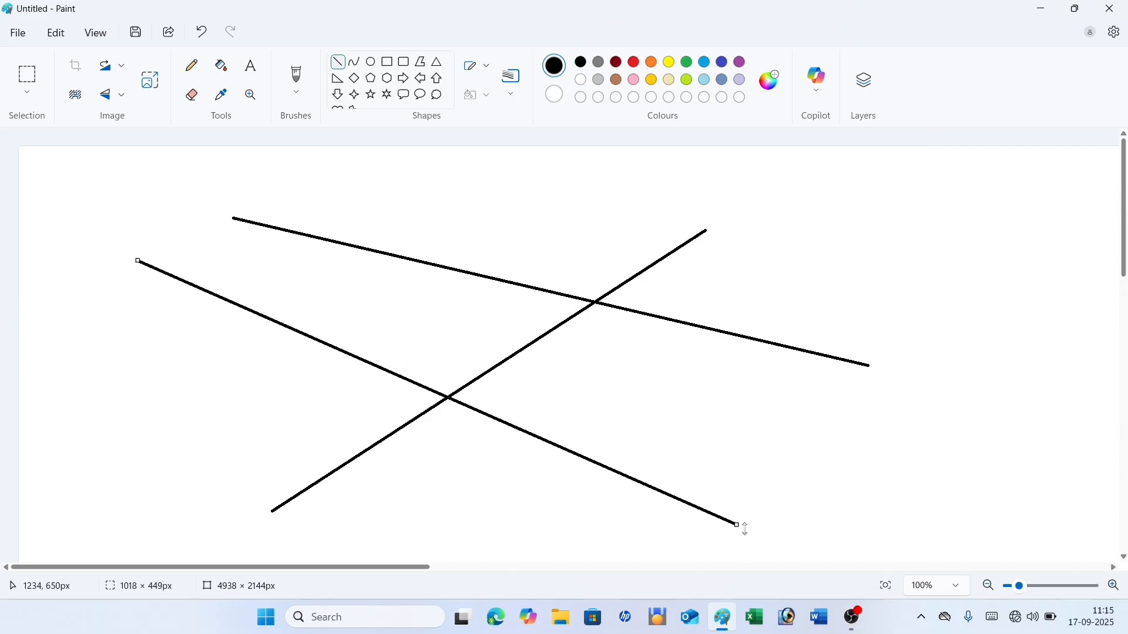
{"action": "left_click_drag", "start_coordinate": [736, 525], "coordinate": [862, 433]}
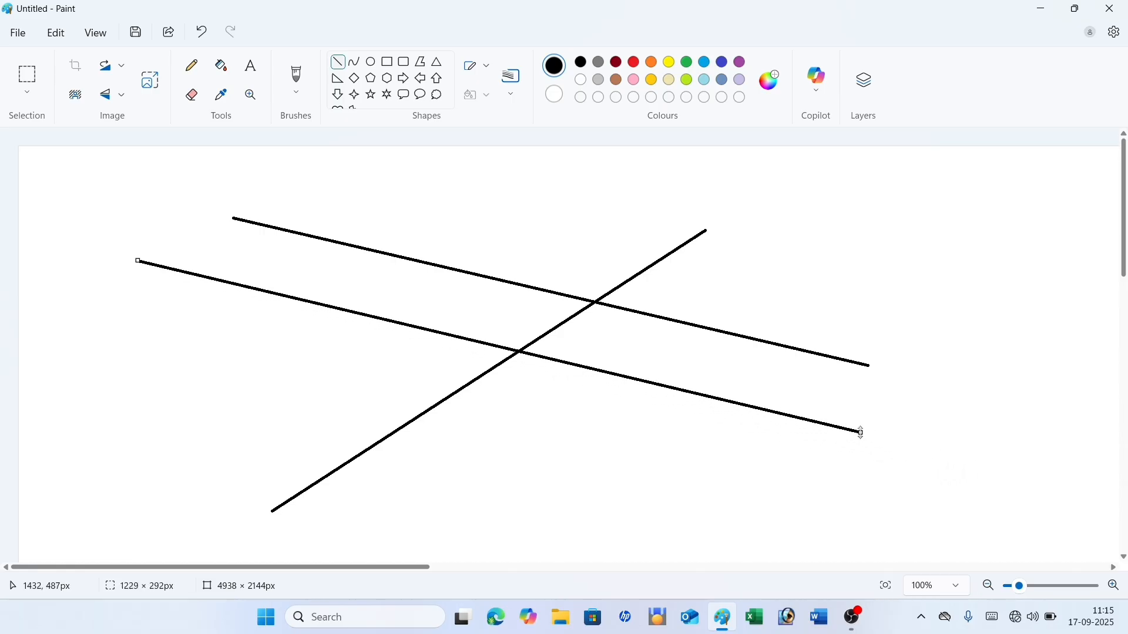
{"action": "left_click", "coordinate": [902, 409]}
Step: Add two near-horizontal lines, two vertical lines about 305 and 458 px long, and a diagonal from the taller vertical's upper end
{"action": "left_click_drag", "start_coordinate": [620, 314], "coordinate": [185, 485]}
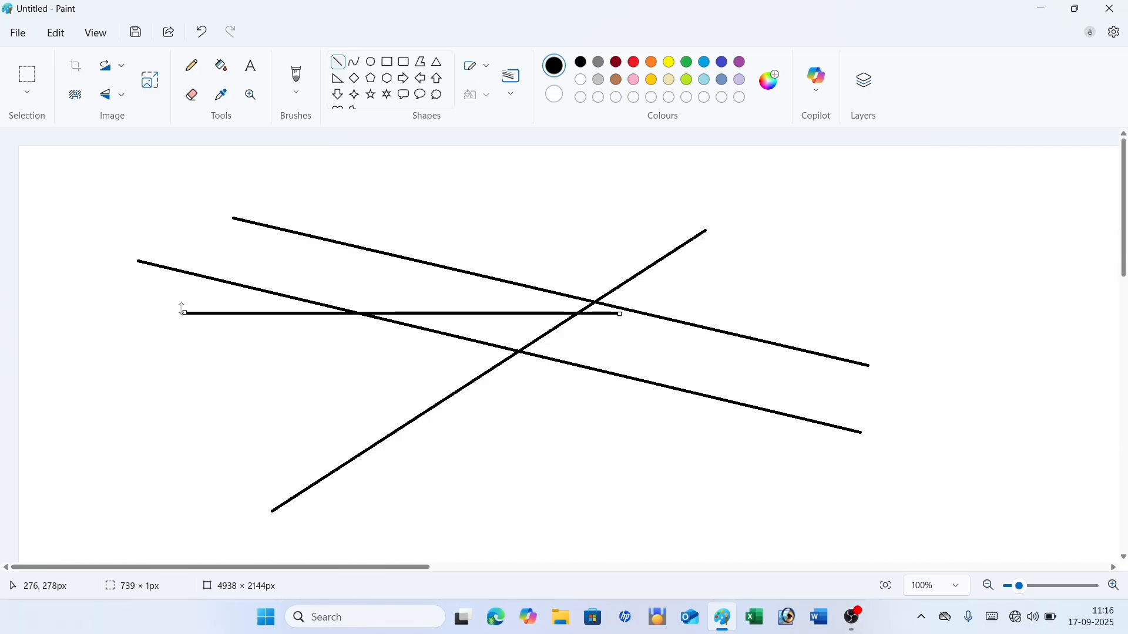
{"action": "mouse_move", "coordinate": [183, 310]}
{"action": "left_mouse_down"}
{"action": "mouse_move", "coordinate": [189, 345]}
{"action": "mouse_move", "coordinate": [186, 303]}
{"action": "mouse_move", "coordinate": [173, 322]}
{"action": "mouse_move", "coordinate": [174, 500]}
{"action": "left_mouse_up"}
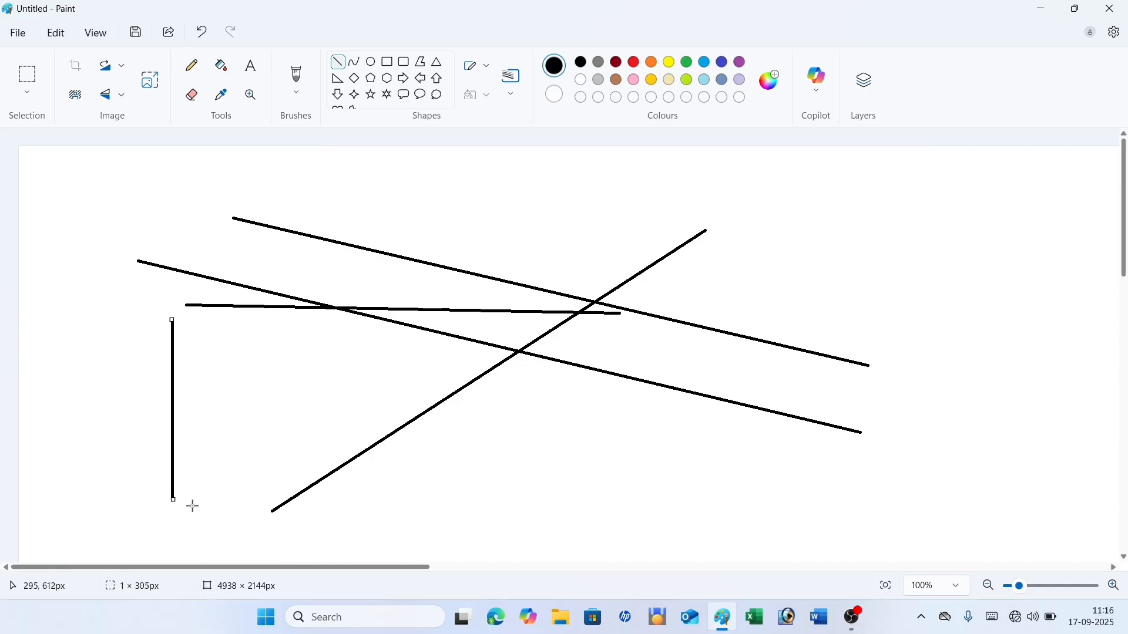
{"action": "left_click", "coordinate": [173, 495]}
{"action": "left_click_drag", "start_coordinate": [172, 495], "coordinate": [682, 484]}
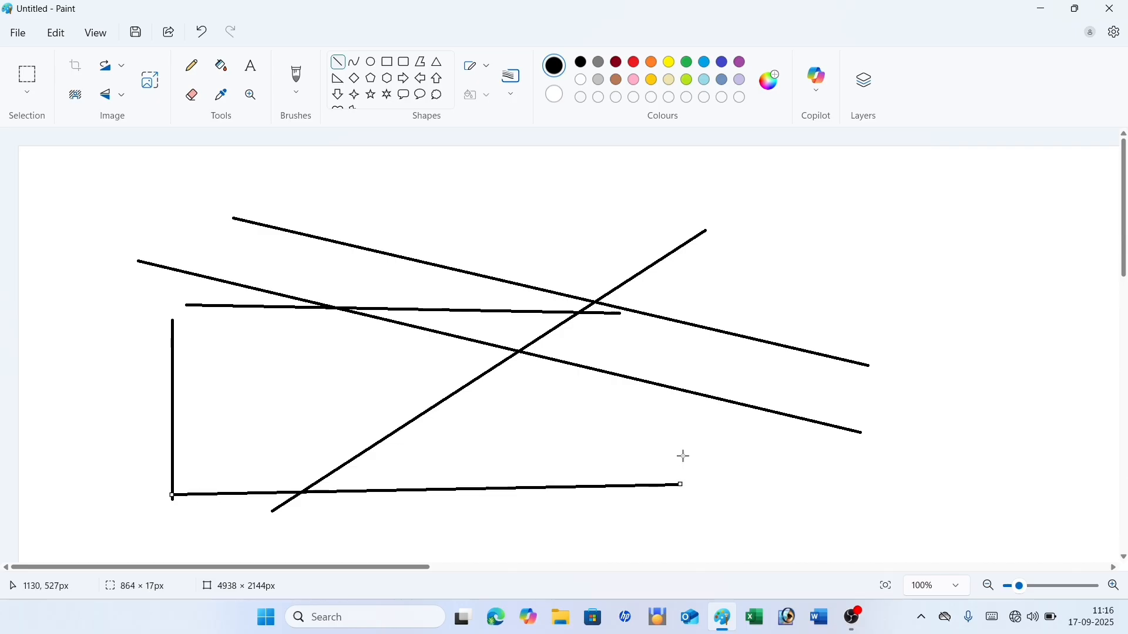
{"action": "left_click", "coordinate": [876, 204]}
{"action": "left_click_drag", "start_coordinate": [875, 203], "coordinate": [889, 471]}
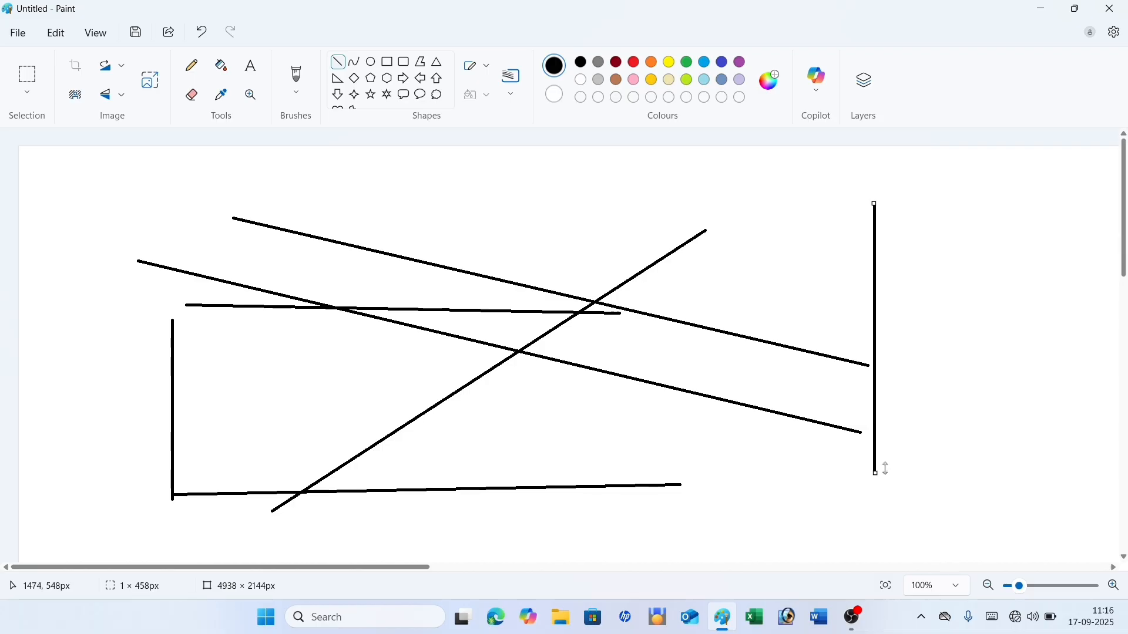
{"action": "left_click", "coordinate": [791, 491]}
{"action": "left_click_drag", "start_coordinate": [875, 205], "coordinate": [686, 575]}
{"action": "left_click", "coordinate": [685, 574]}
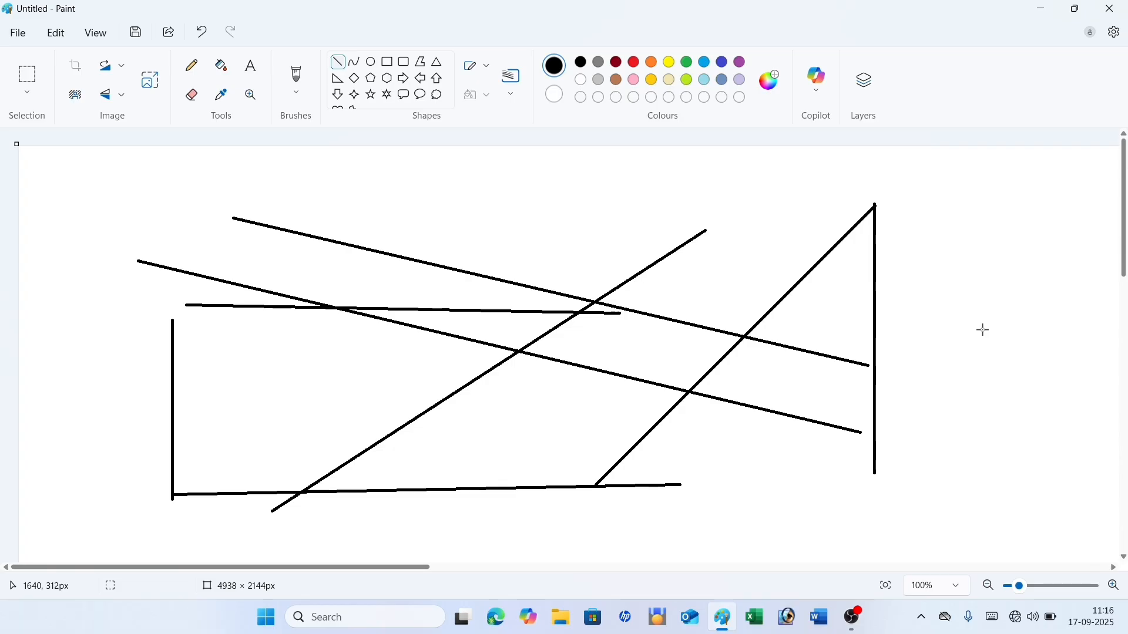
Step: Undo all the drawn lines until the canvas is blank
{"action": "key", "text": "ctrl+z"}
{"action": "key", "text": "ctrl+z"}
{"action": "key", "text": "ctrl+z"}
{"action": "key", "text": "ctrl+z"}
{"action": "key", "text": "ctrl+z"}
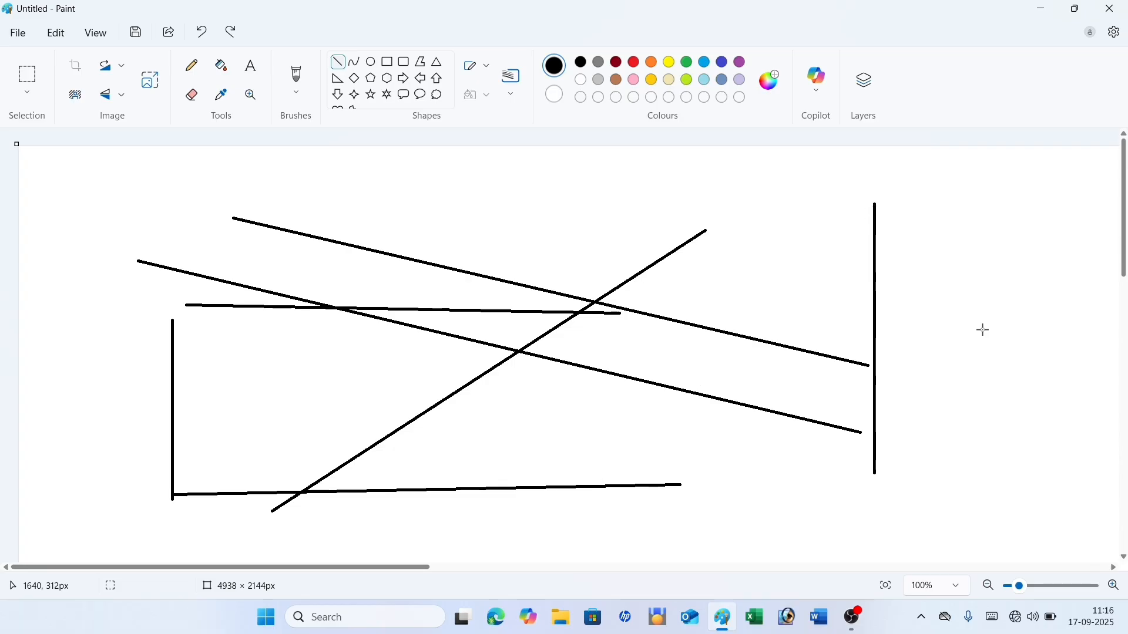
{"action": "key", "text": "ctrl+z"}
{"action": "key", "text": "ctrl+z"}
{"action": "key", "text": "ctrl+z"}
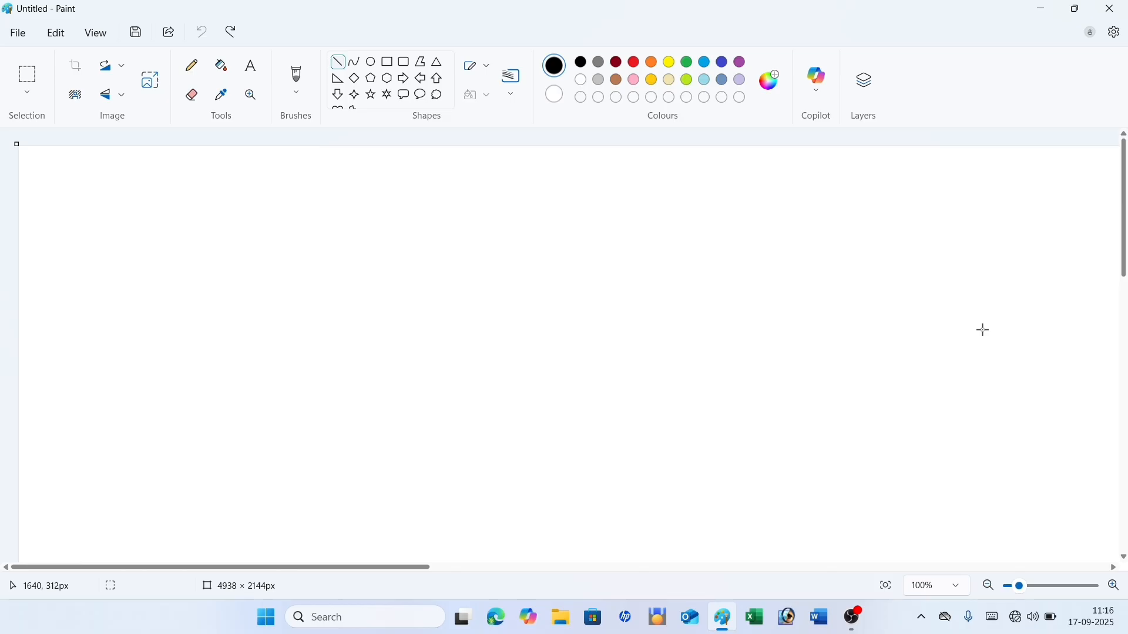
Step: Redo the first four lines and undo them again
{"action": "key", "text": "ctrl+y"}
{"action": "key", "text": "ctrl+y"}
{"action": "key", "text": "ctrl+y"}
{"action": "key", "text": "ctrl+y"}
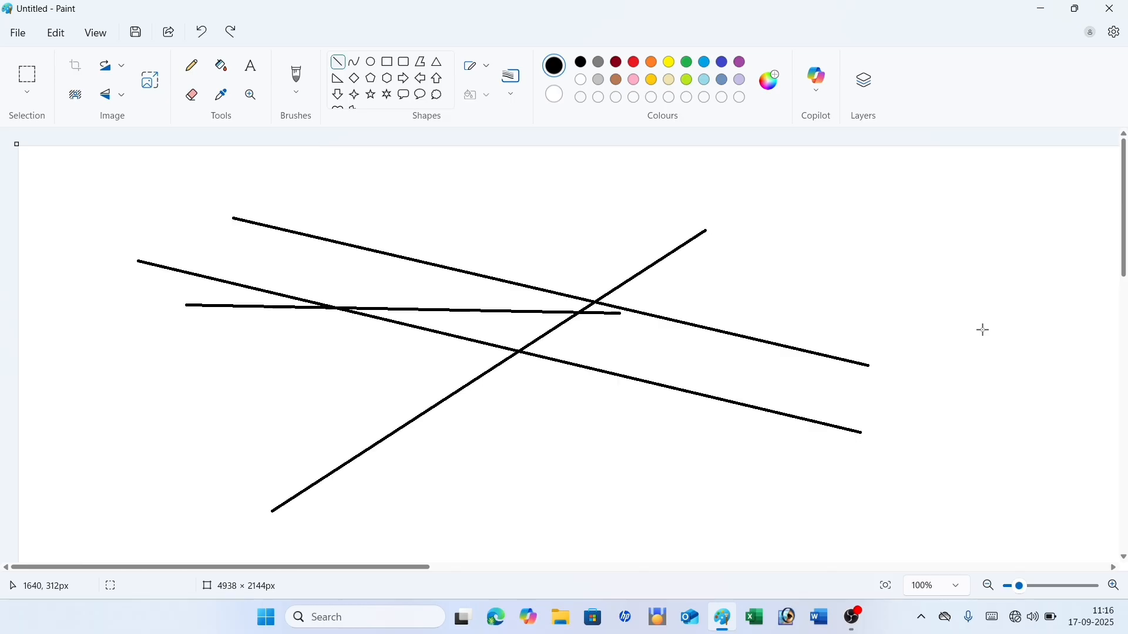
{"action": "key", "text": "ctrl+z"}
{"action": "key", "text": "ctrl+z"}
{"action": "key", "text": "ctrl+z"}
{"action": "key", "text": "ctrl+z"}
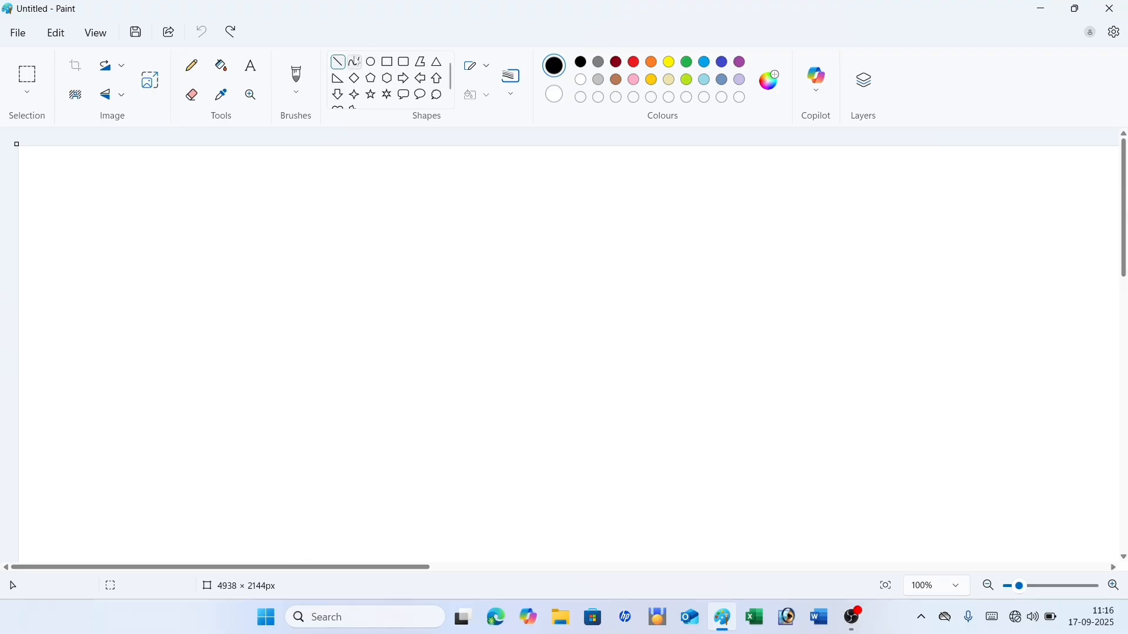
Step: Draw an S-shaped curve from a horizontal line about 801 px long, bending it down near its start and up near its end
{"action": "left_click", "coordinate": [354, 62]}
{"action": "left_click_drag", "start_coordinate": [304, 266], "coordinate": [776, 266]}
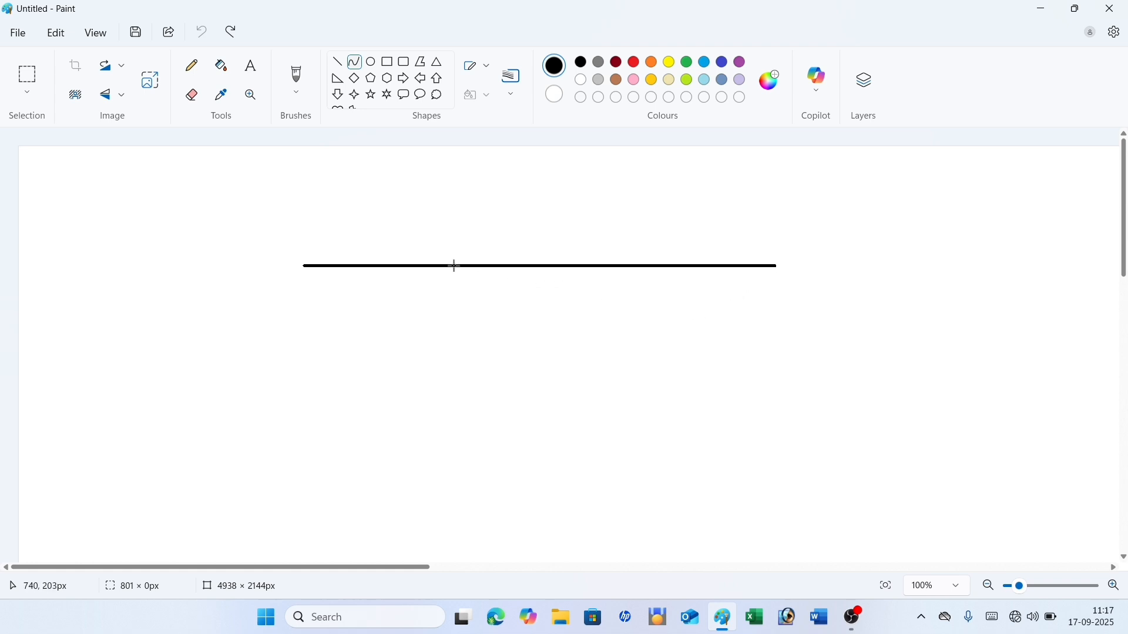
{"action": "left_click_drag", "start_coordinate": [454, 265], "coordinate": [399, 463]}
{"action": "left_click_drag", "start_coordinate": [637, 335], "coordinate": [562, 135]}
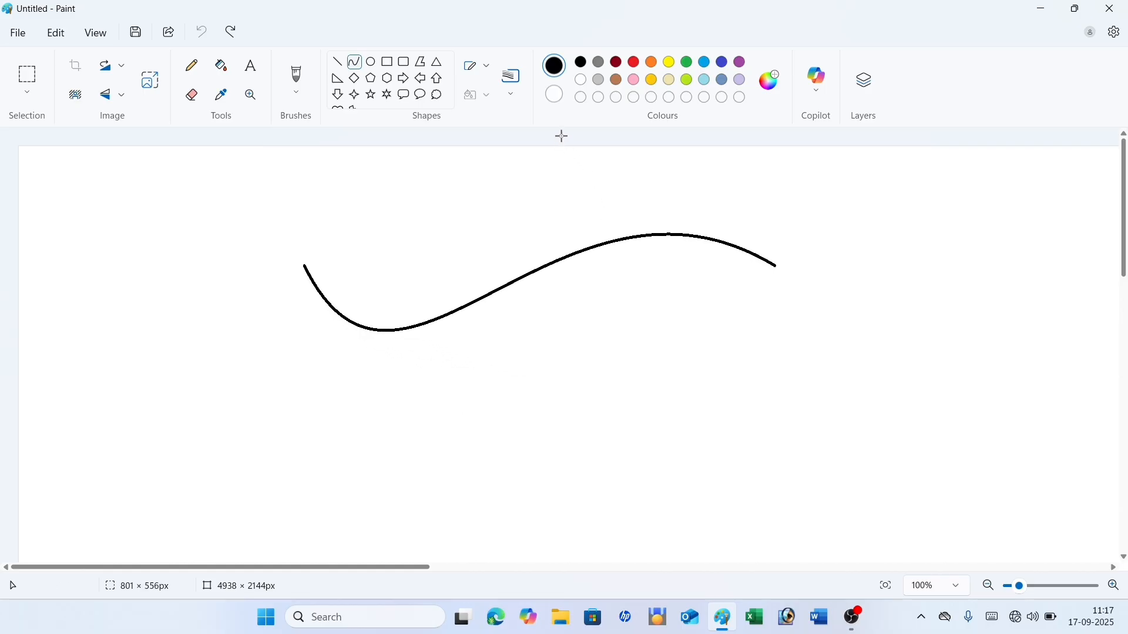
Step: Move the S-shaped curve and stretch its frame to about 953 × 548 px, and undo the whole curve
{"action": "left_click_drag", "start_coordinate": [521, 200], "coordinate": [476, 248]}
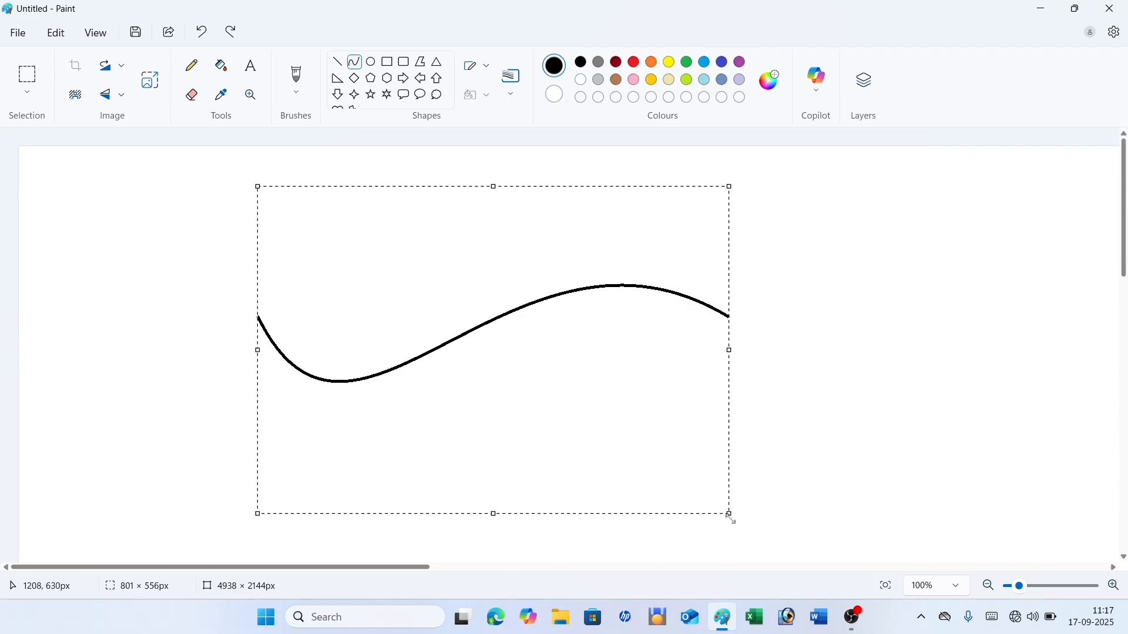
{"action": "left_click_drag", "start_coordinate": [731, 518], "coordinate": [821, 511]}
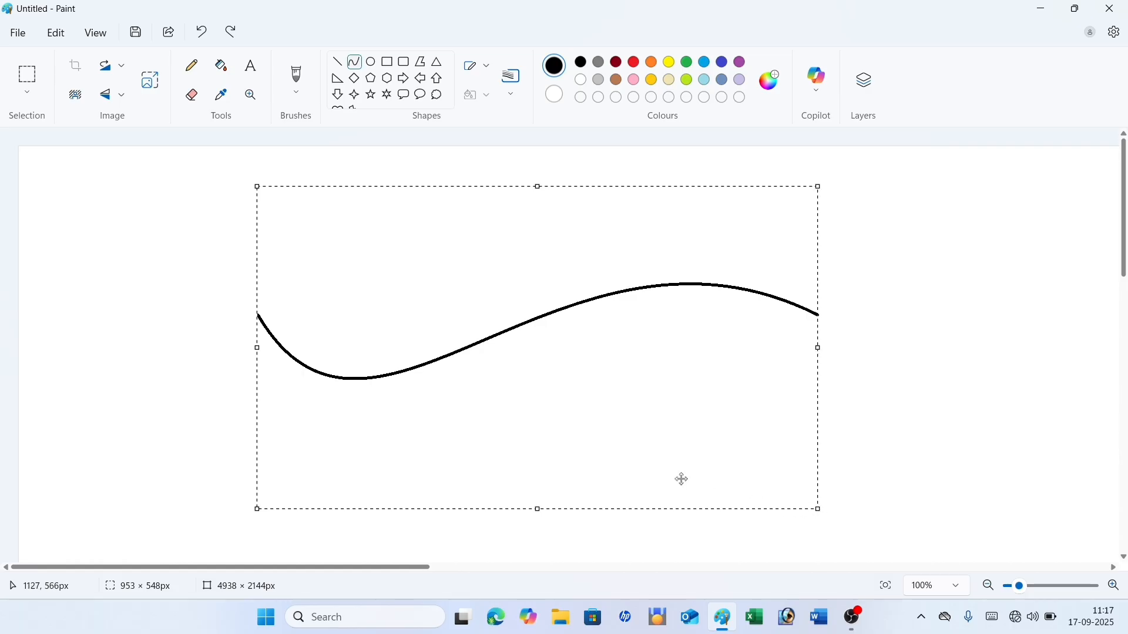
{"action": "left_click_drag", "start_coordinate": [680, 478], "coordinate": [648, 448]}
{"action": "left_click", "coordinate": [903, 378]}
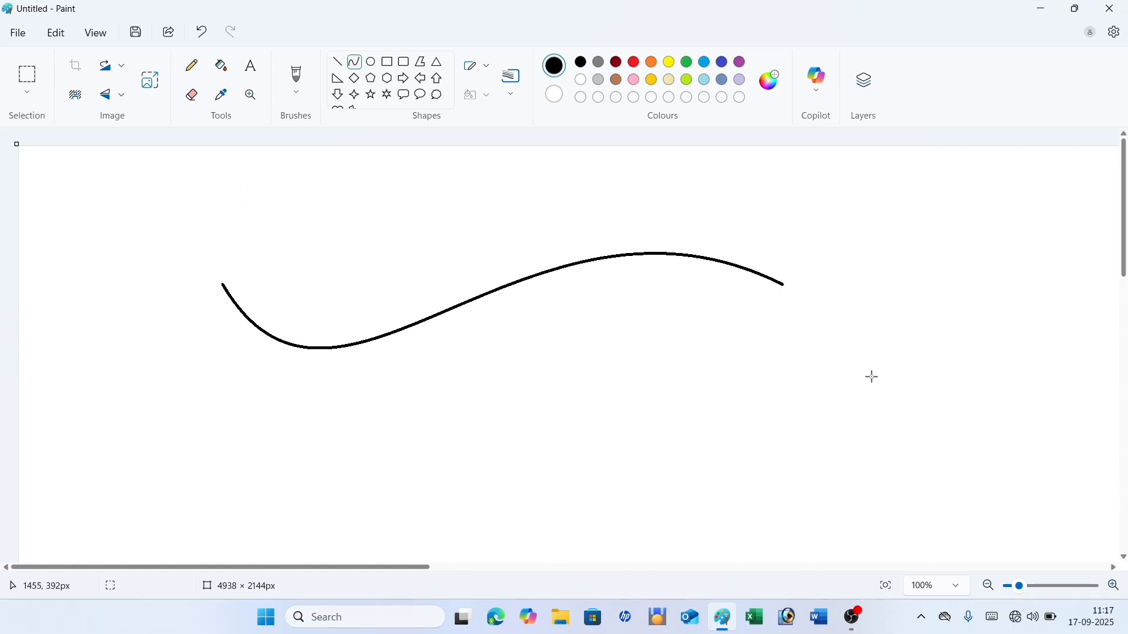
{"action": "key", "text": "ctrl+z"}
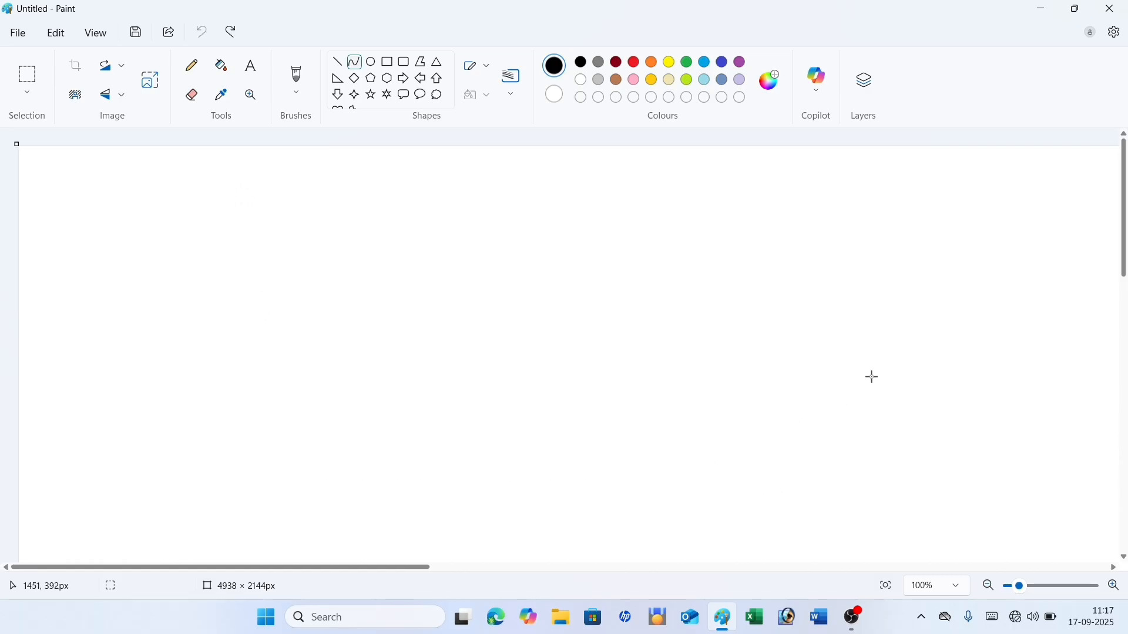
Step: Draw an oval outline about 324 × 306 px and move it slightly up and to the right on the canvas
{"action": "left_click", "coordinate": [372, 64]}
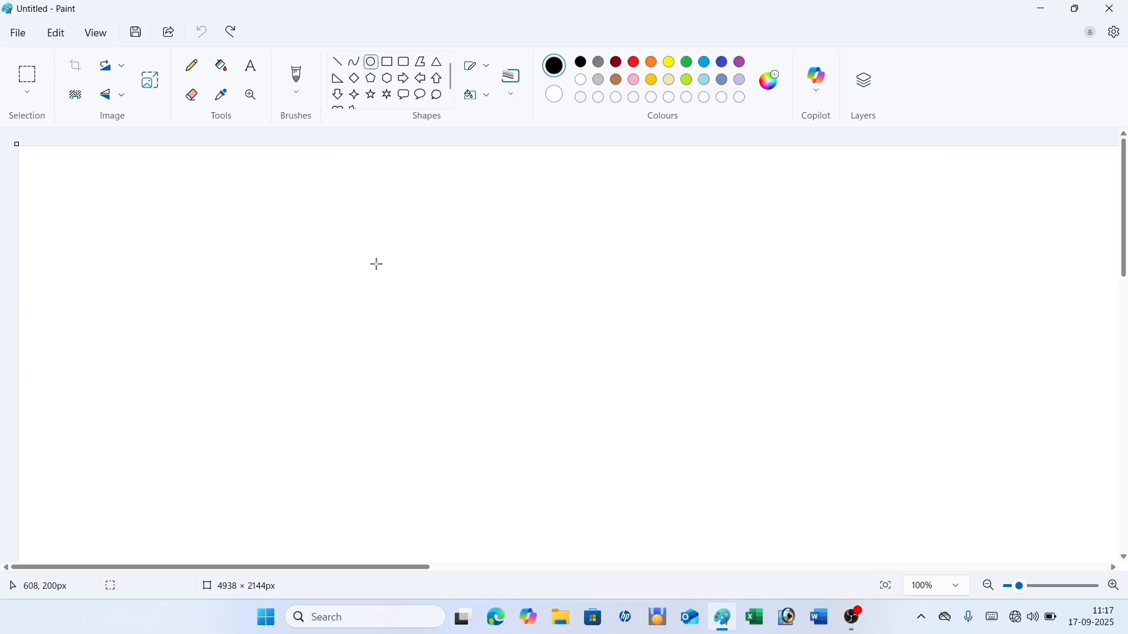
{"action": "left_click_drag", "start_coordinate": [377, 265], "coordinate": [568, 445]}
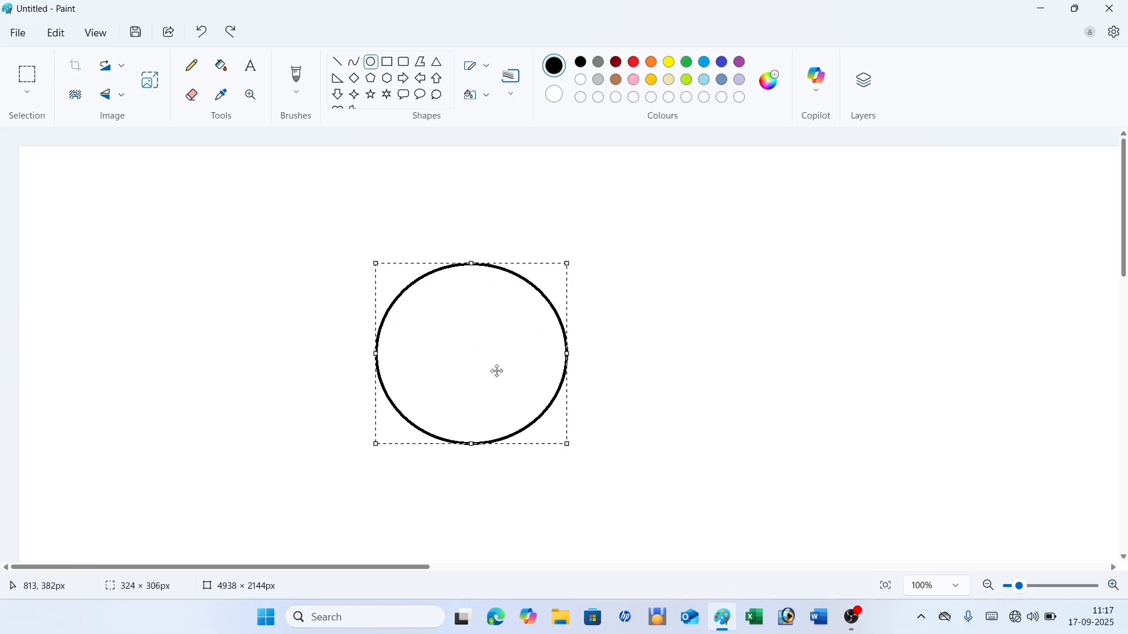
{"action": "left_click_drag", "start_coordinate": [498, 371], "coordinate": [576, 345]}
{"action": "left_click", "coordinate": [699, 376]}
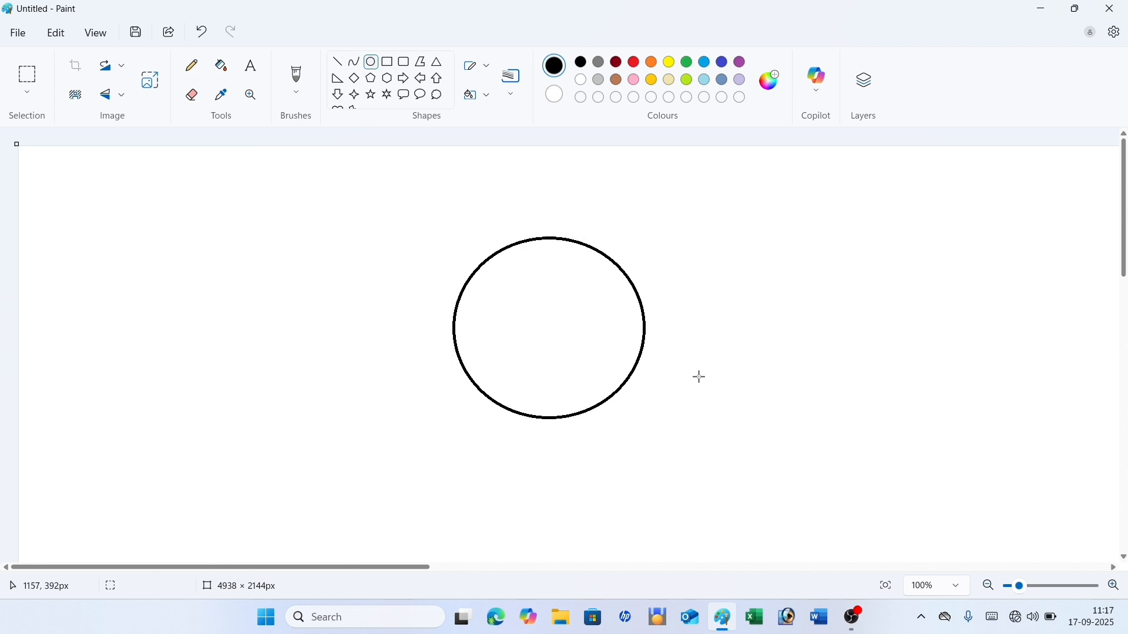
Step: Draw three small ovals inside the large circle as two eyes and a mouth, the left eye about 53 × 55 px
{"action": "left_click_drag", "start_coordinate": [487, 309], "coordinate": [519, 342]}
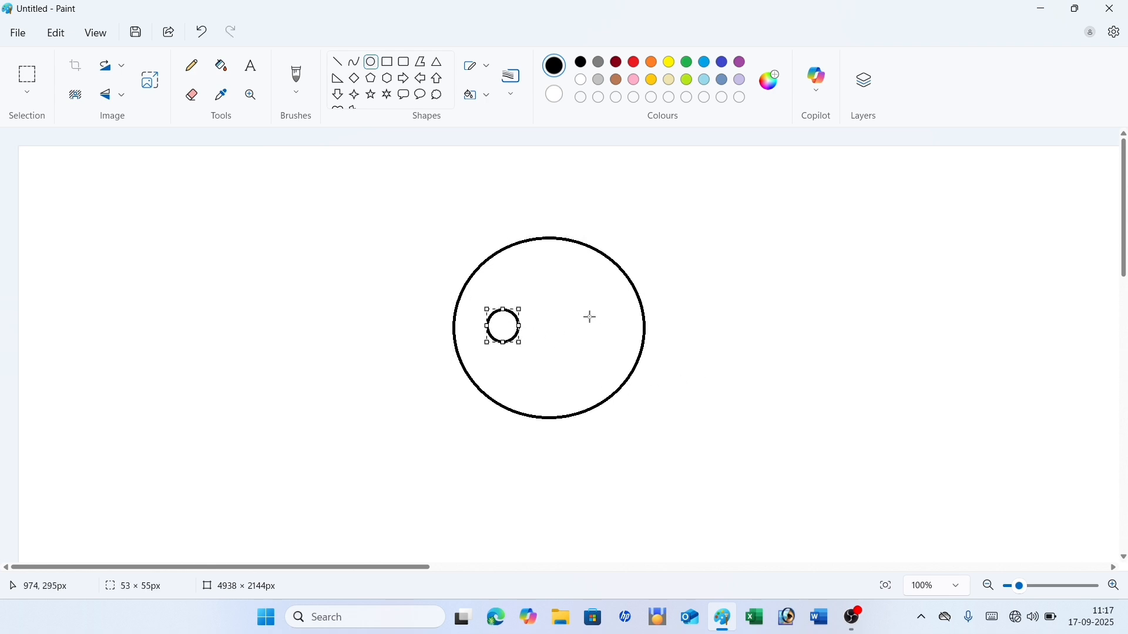
{"action": "left_click_drag", "start_coordinate": [588, 313], "coordinate": [602, 347]}
{"action": "left_click", "coordinate": [558, 351]}
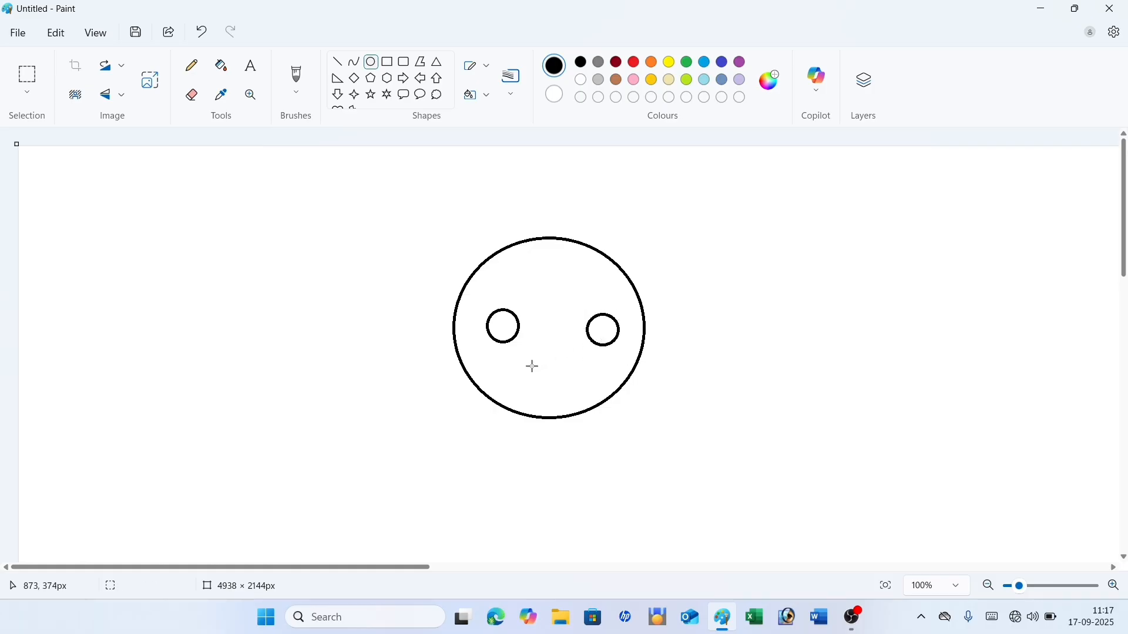
{"action": "left_click_drag", "start_coordinate": [529, 367], "coordinate": [563, 397]}
{"action": "left_click", "coordinate": [699, 380]}
Step: Draw a heart outline about 307 × 261 px to the left of the face and shift it slightly down and left
{"action": "scroll", "coordinate": [454, 88], "scroll_direction": "down", "scroll_amount": 2}
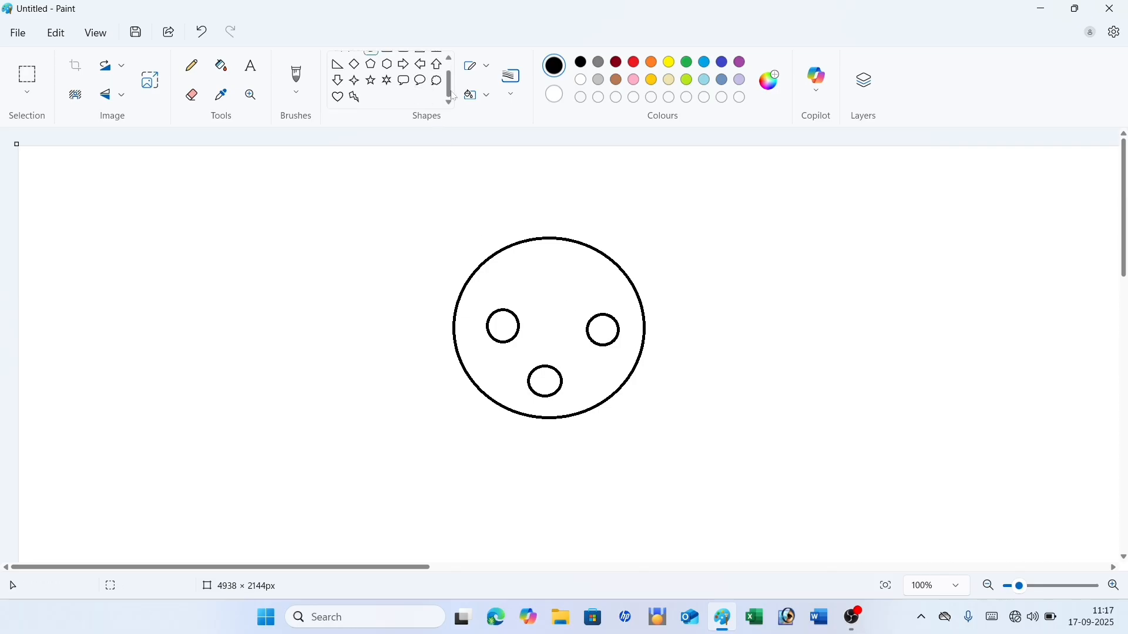
{"action": "left_click", "coordinate": [337, 97]}
{"action": "left_click_drag", "start_coordinate": [146, 236], "coordinate": [325, 390]}
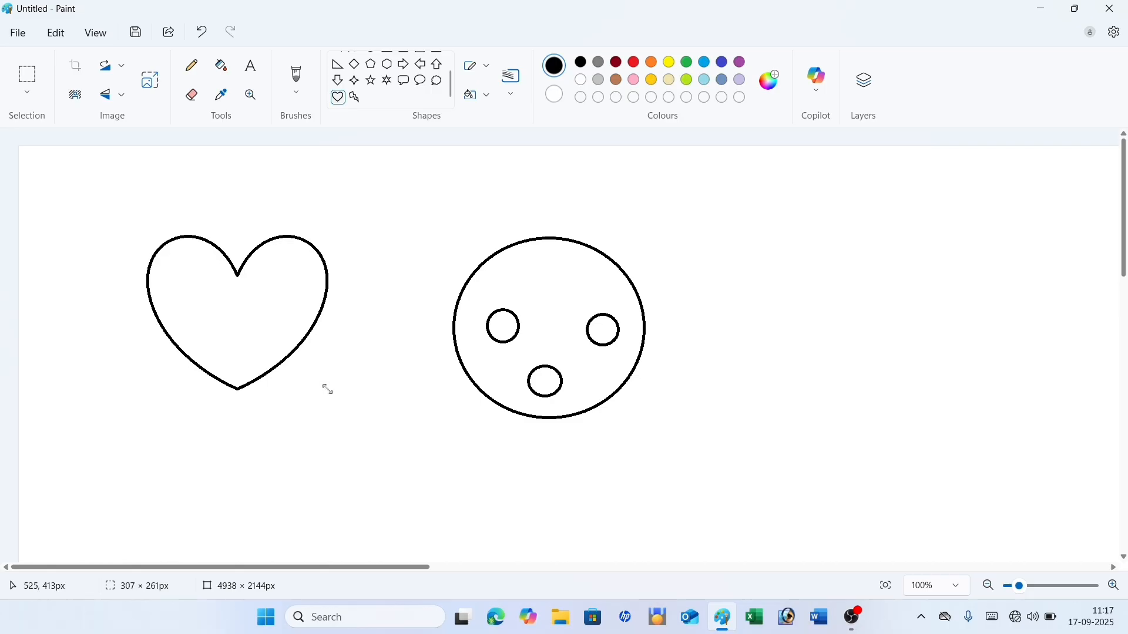
{"action": "left_click_drag", "start_coordinate": [263, 322], "coordinate": [254, 340]}
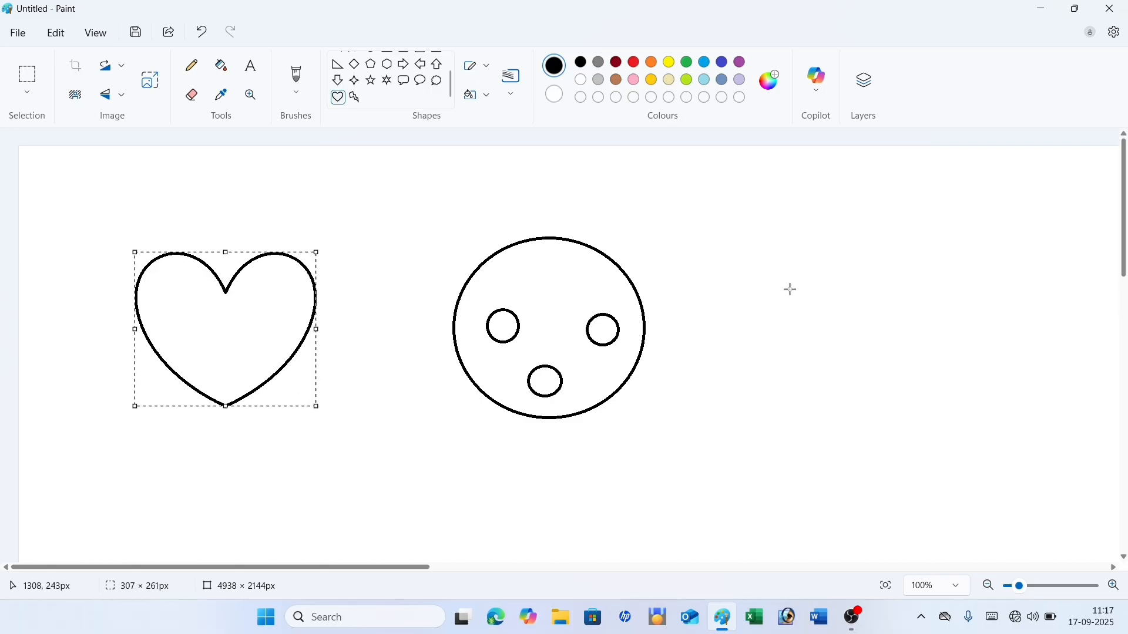
Step: Draw a second heart of similar size to the right of the face and move it up level with the first
{"action": "left_click_drag", "start_coordinate": [787, 288], "coordinate": [973, 453]}
{"action": "left_click_drag", "start_coordinate": [912, 403], "coordinate": [882, 368]}
{"action": "left_click", "coordinate": [974, 365]}
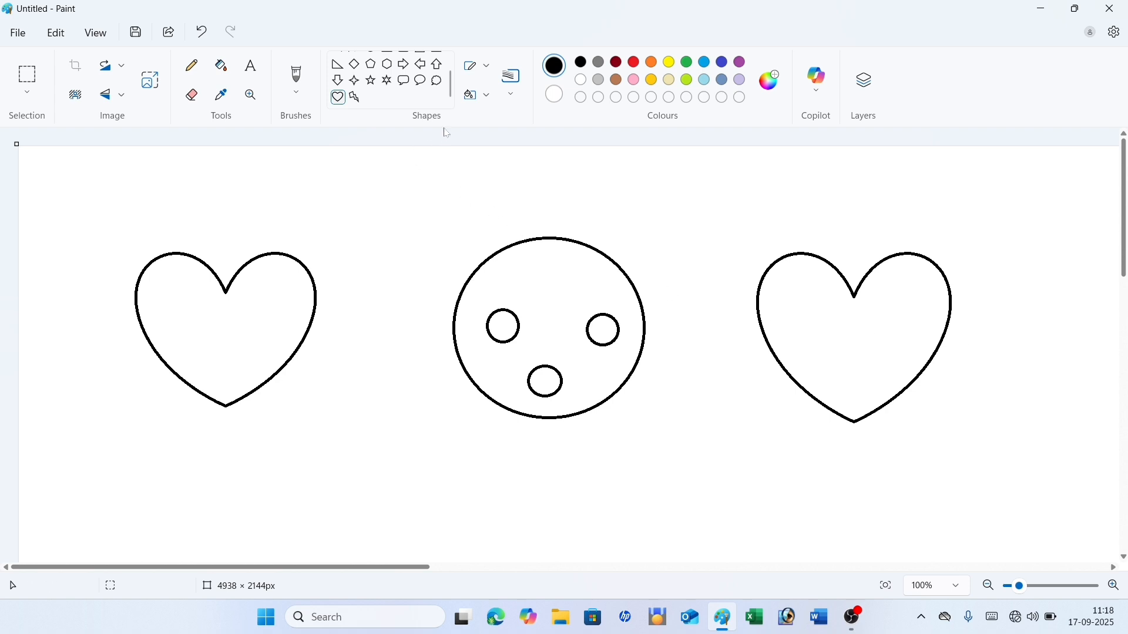
Step: Fill the left heart with red and the face around the eyes and mouth with yellow
{"action": "scroll", "coordinate": [455, 94], "scroll_direction": "up", "scroll_amount": 1}
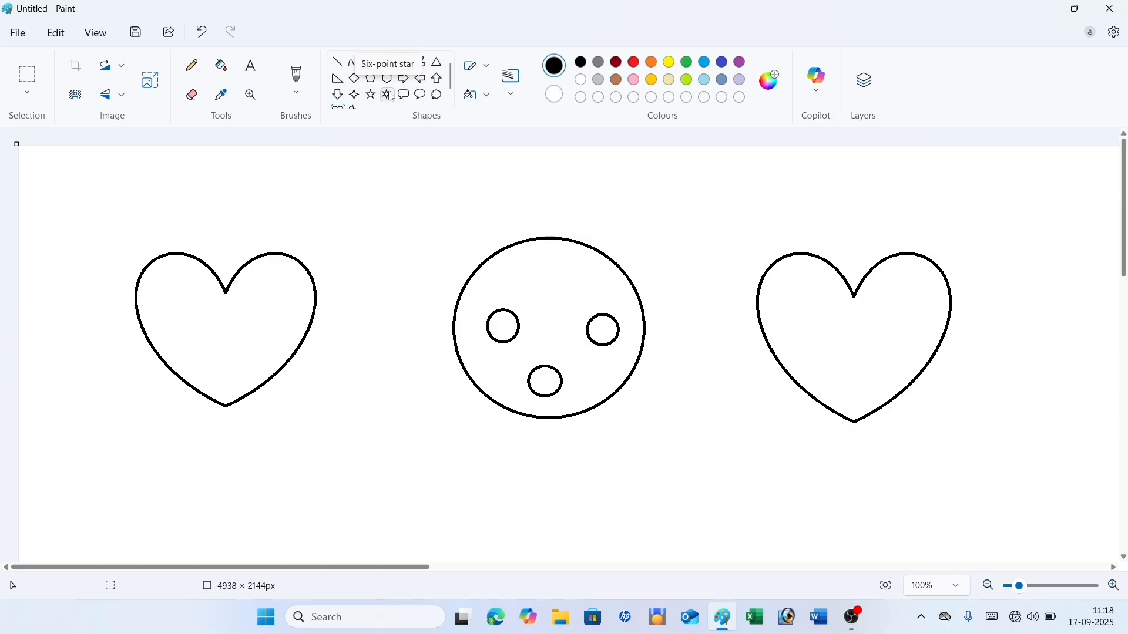
{"action": "left_click", "coordinate": [635, 63]}
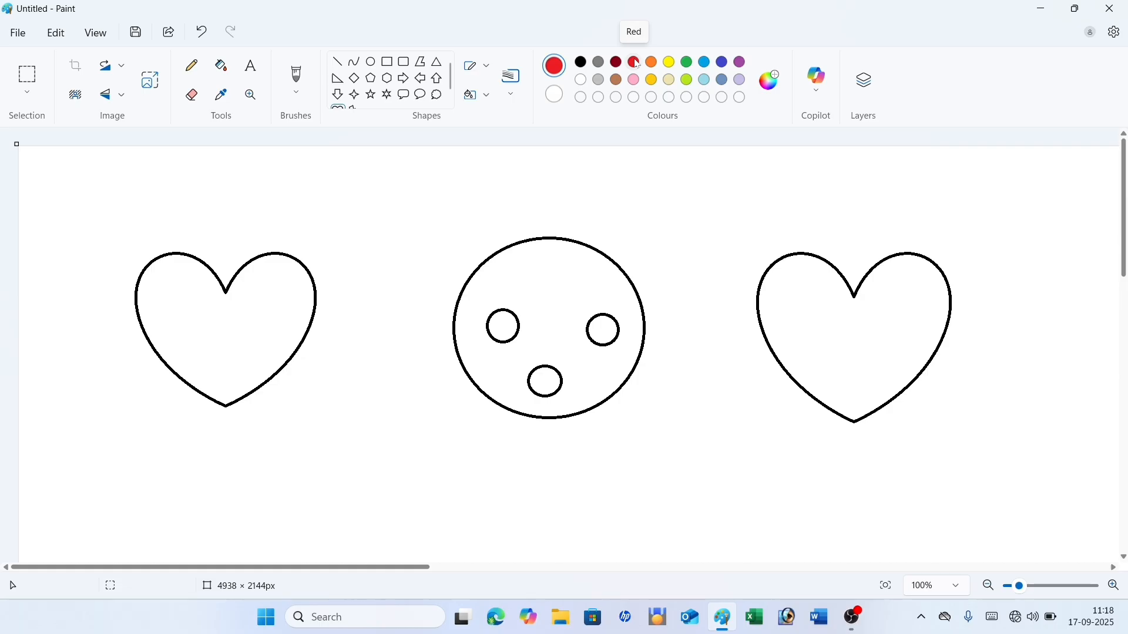
{"action": "left_click", "coordinate": [220, 68]}
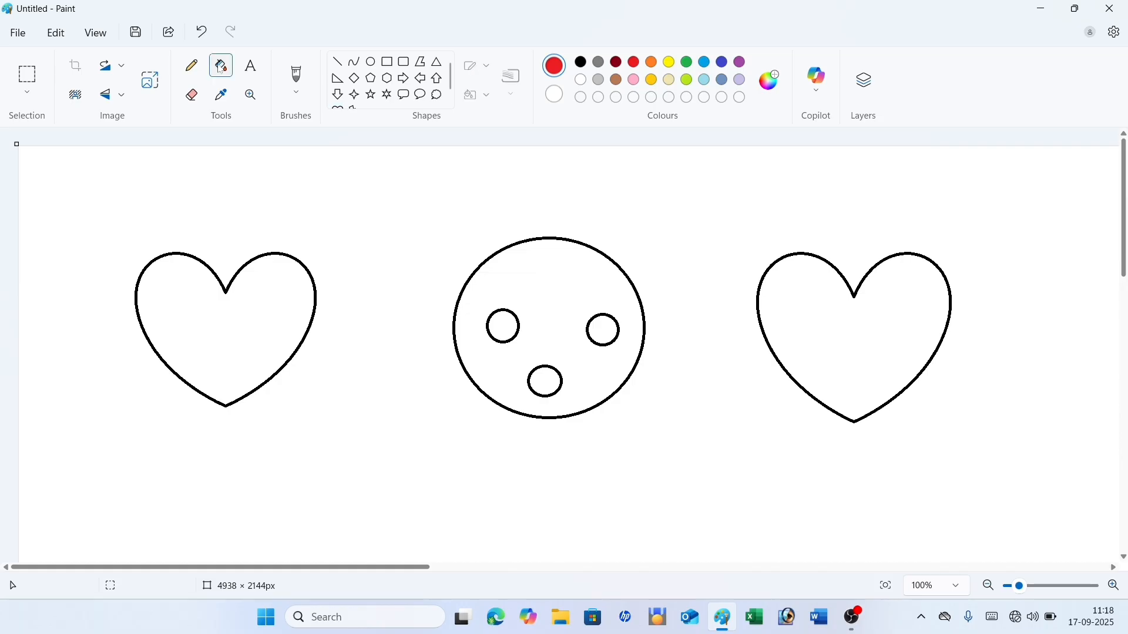
{"action": "left_click", "coordinate": [204, 300]}
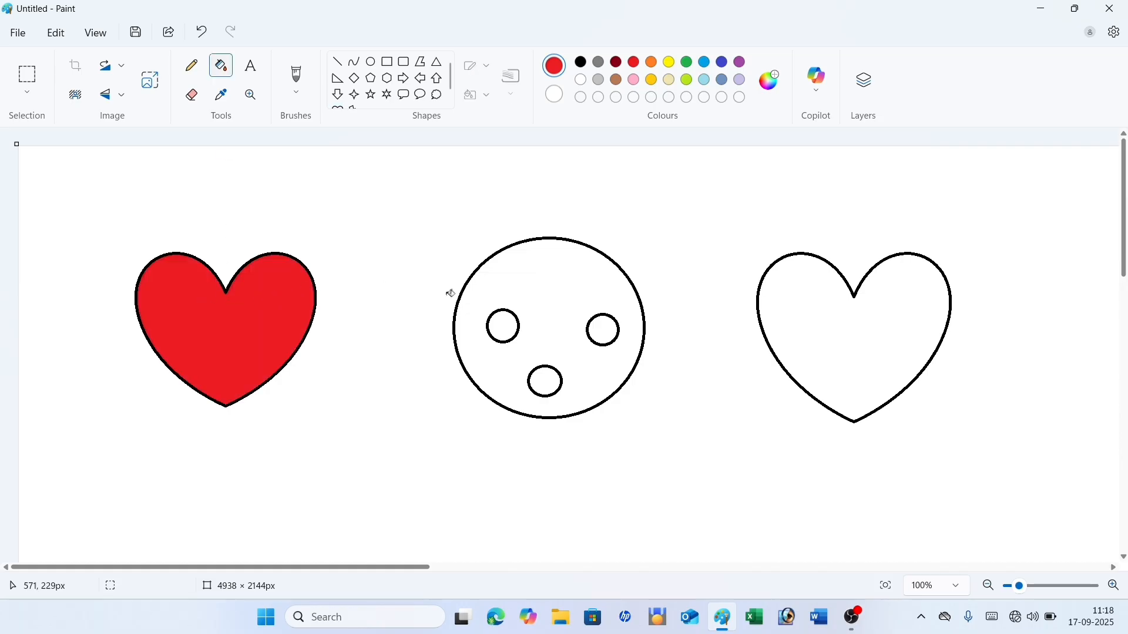
{"action": "left_click", "coordinate": [674, 66]}
{"action": "left_click", "coordinate": [581, 272]}
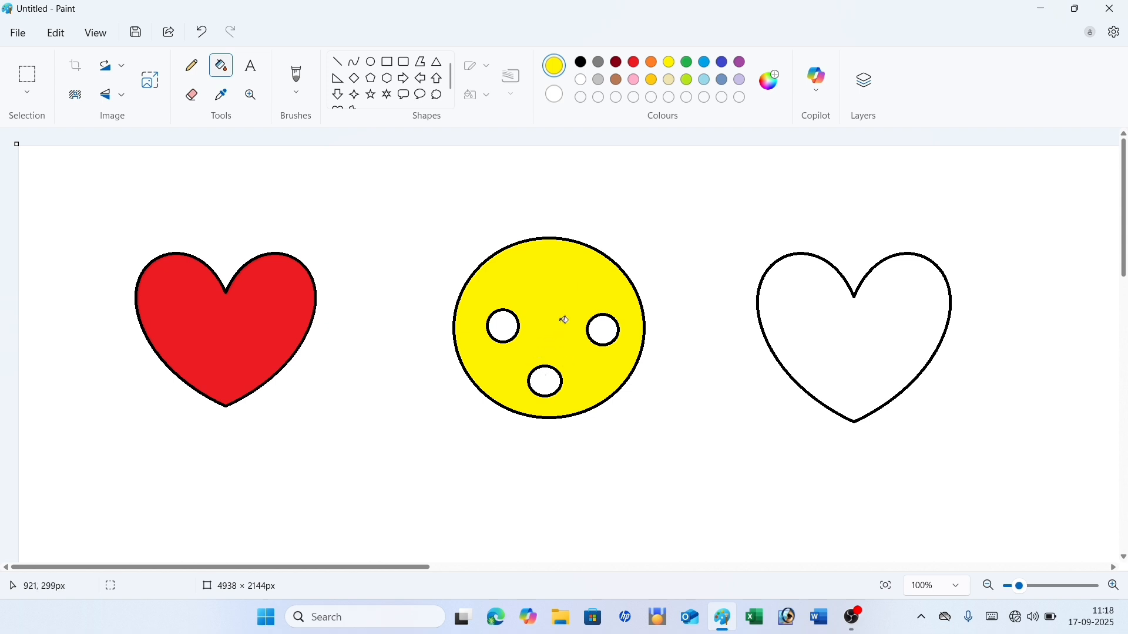
Step: Mix a custom blue, #1C07FF, add it to the customised colours and make it the active colour
{"action": "left_click", "coordinate": [772, 81]}
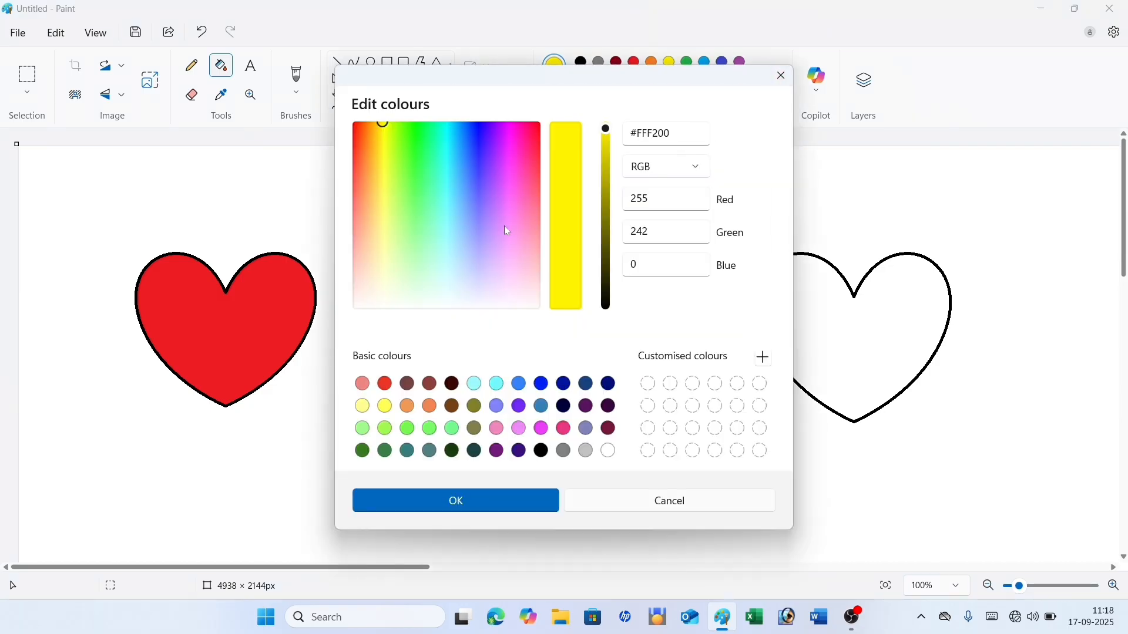
{"action": "left_click_drag", "start_coordinate": [504, 225], "coordinate": [482, 127]}
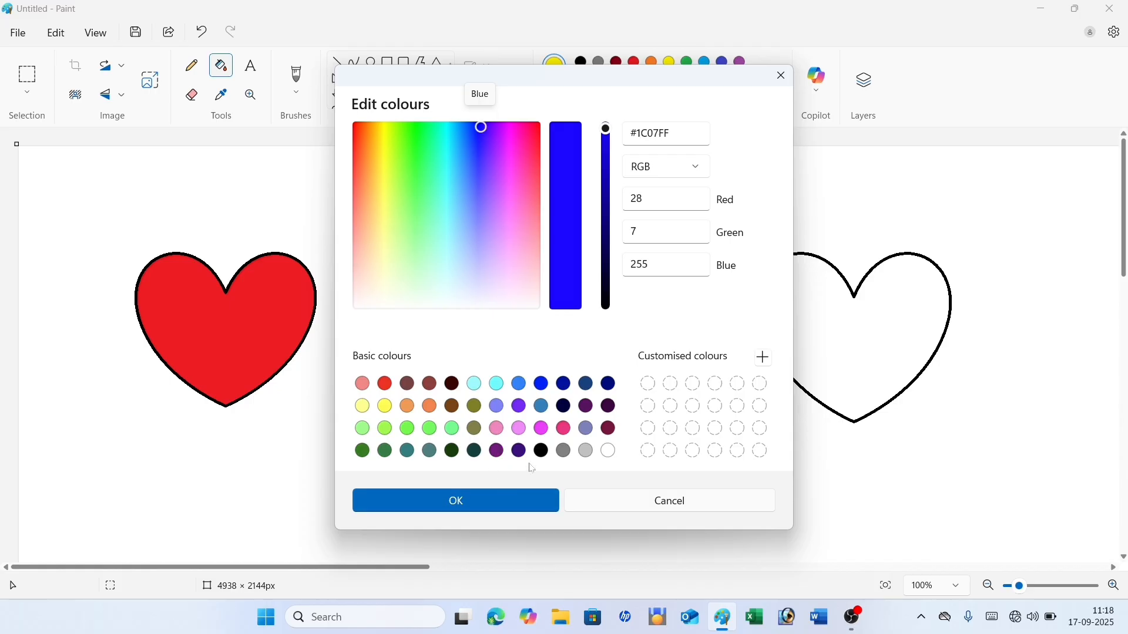
{"action": "left_click", "coordinate": [766, 360]}
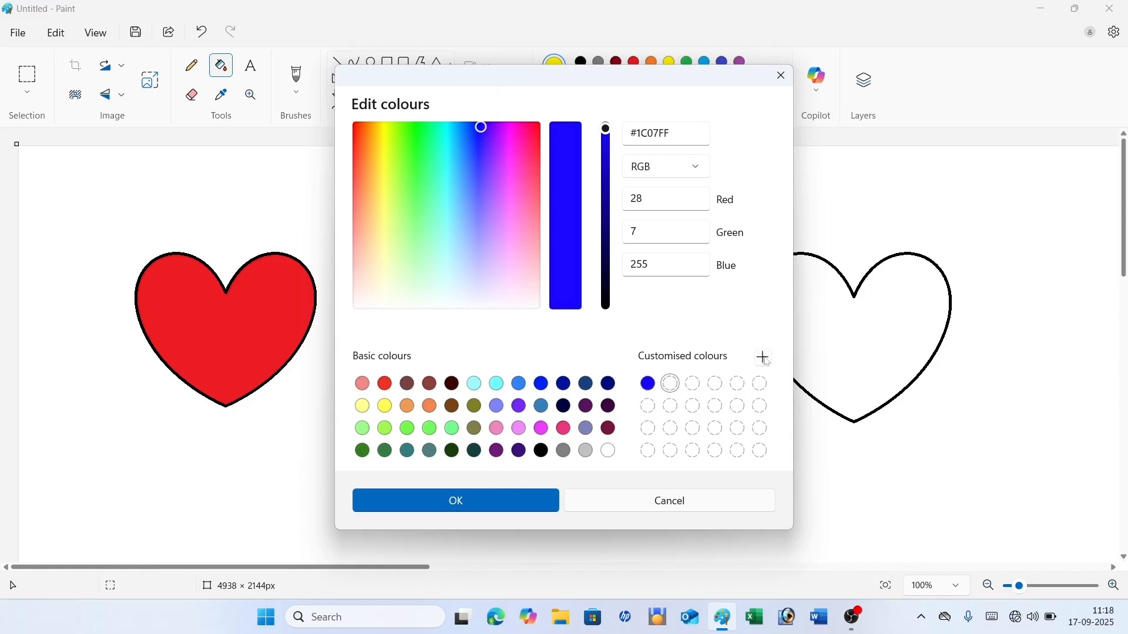
{"action": "left_click", "coordinate": [485, 502]}
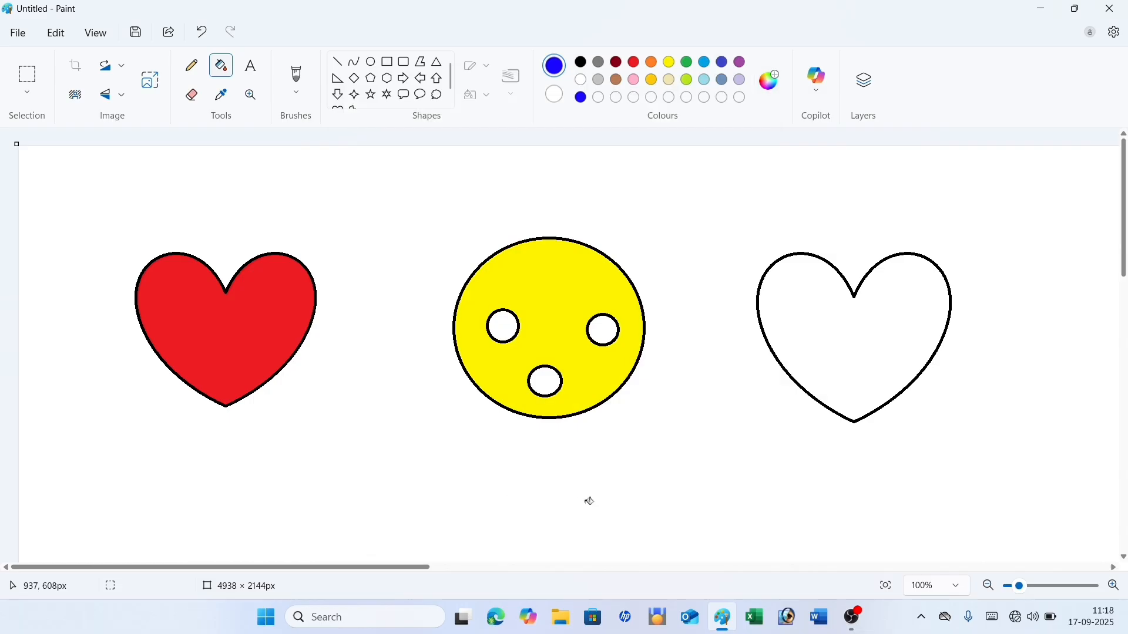
Step: Fill the right heart with the custom blue, and try the same fill on the background before undoing it
{"action": "left_click", "coordinate": [857, 368]}
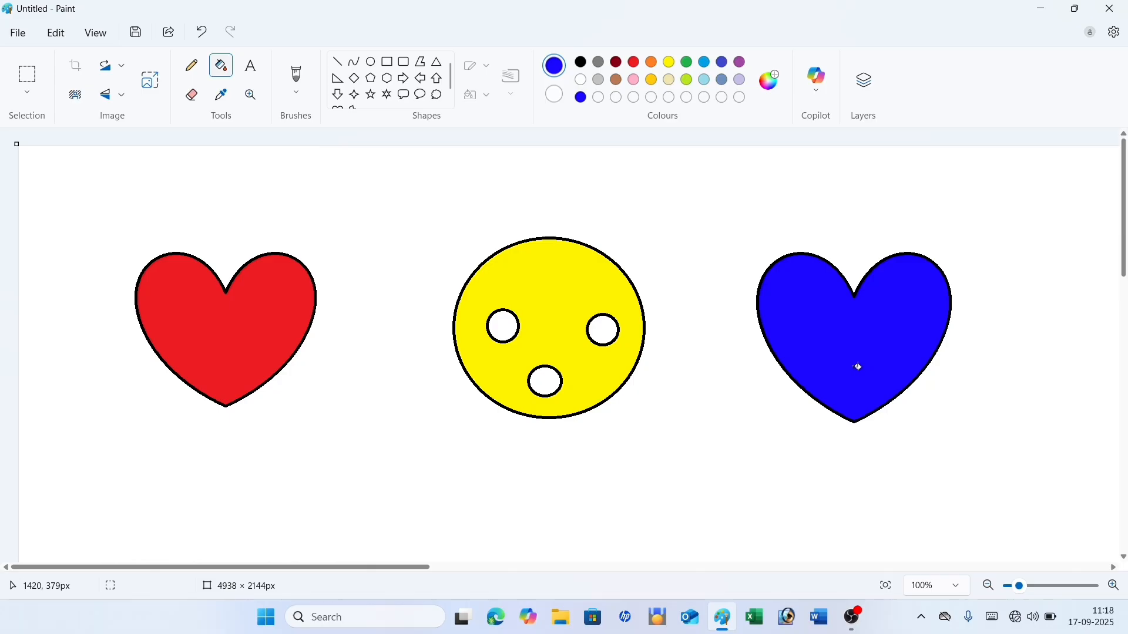
{"action": "left_click", "coordinate": [673, 277]}
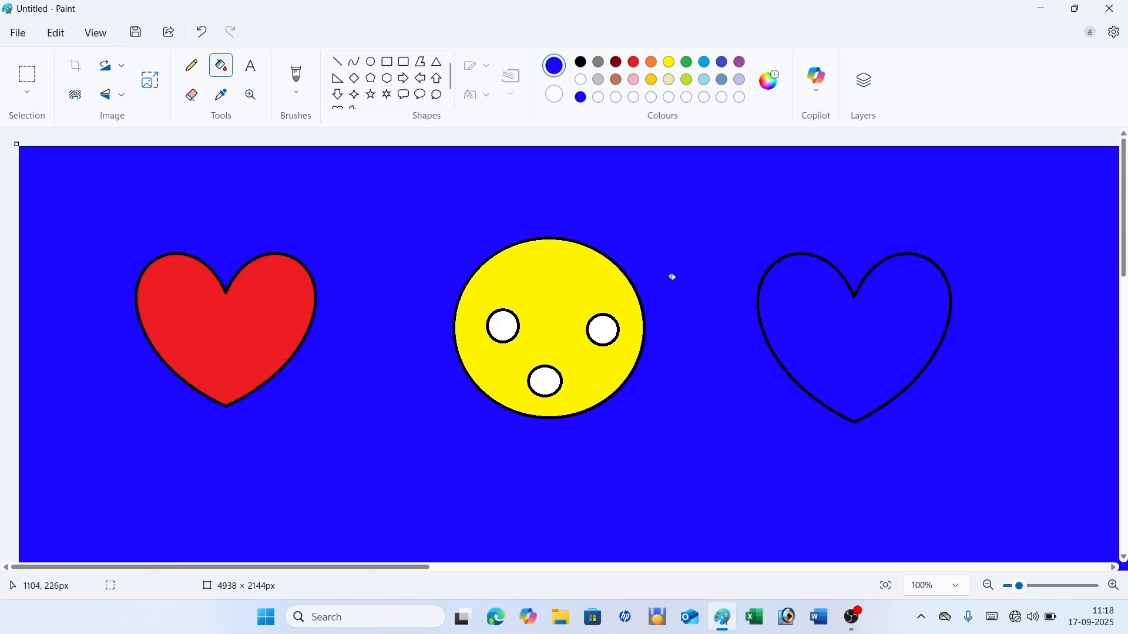
{"action": "key", "text": "ctrl+z"}
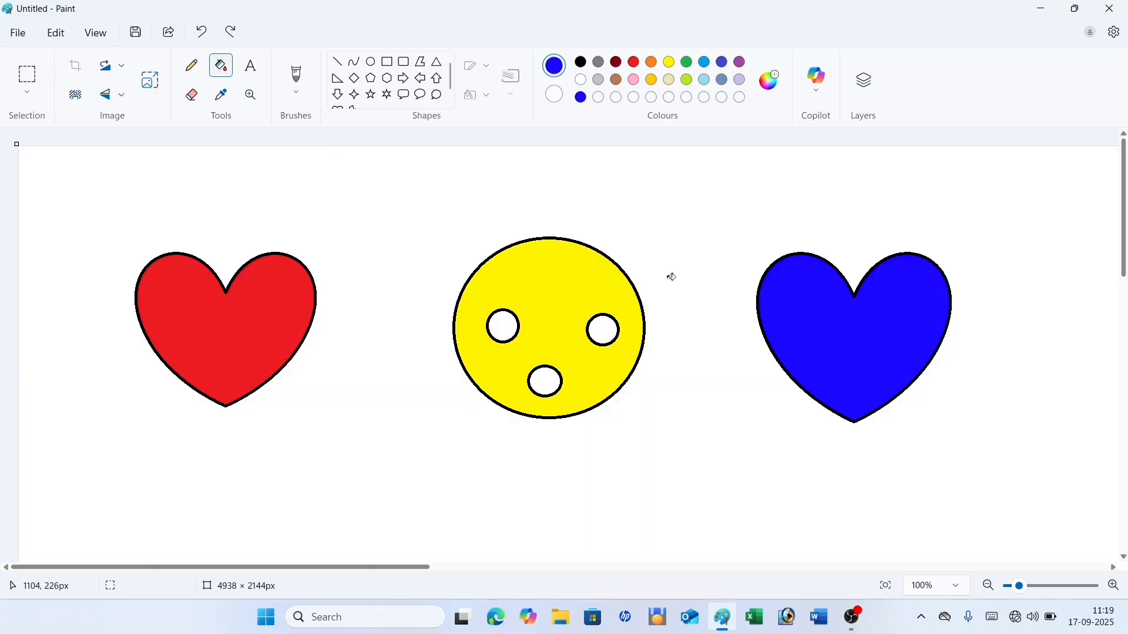
Step: Draw a thin grey freehand pencil line that loops around the yellow face
{"action": "left_click", "coordinate": [193, 68]}
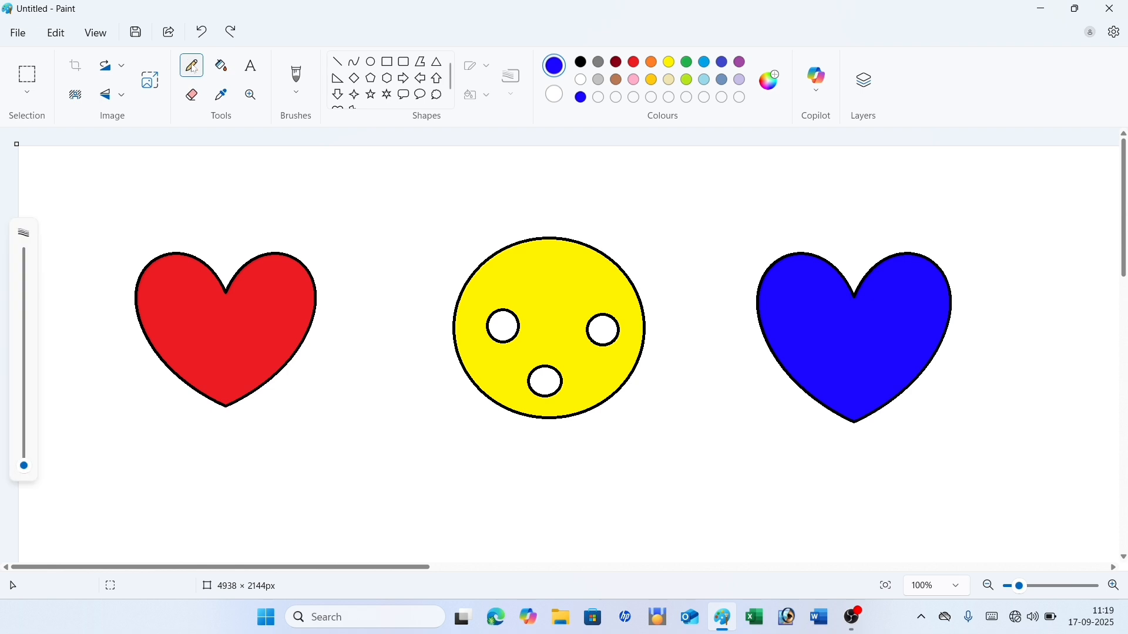
{"action": "left_click", "coordinate": [582, 79]}
{"action": "left_click", "coordinate": [599, 64]}
{"action": "mouse_move", "coordinate": [318, 211]}
{"action": "left_mouse_down"}
{"action": "mouse_move", "coordinate": [390, 244]}
{"action": "mouse_move", "coordinate": [401, 341]}
{"action": "mouse_move", "coordinate": [420, 384]}
{"action": "mouse_move", "coordinate": [456, 418]}
{"action": "mouse_move", "coordinate": [534, 439]}
{"action": "mouse_move", "coordinate": [645, 420]}
{"action": "mouse_move", "coordinate": [724, 321]}
{"action": "mouse_move", "coordinate": [678, 236]}
{"action": "mouse_move", "coordinate": [546, 204]}
{"action": "mouse_move", "coordinate": [459, 264]}
{"action": "mouse_move", "coordinate": [420, 331]}
{"action": "left_mouse_up"}
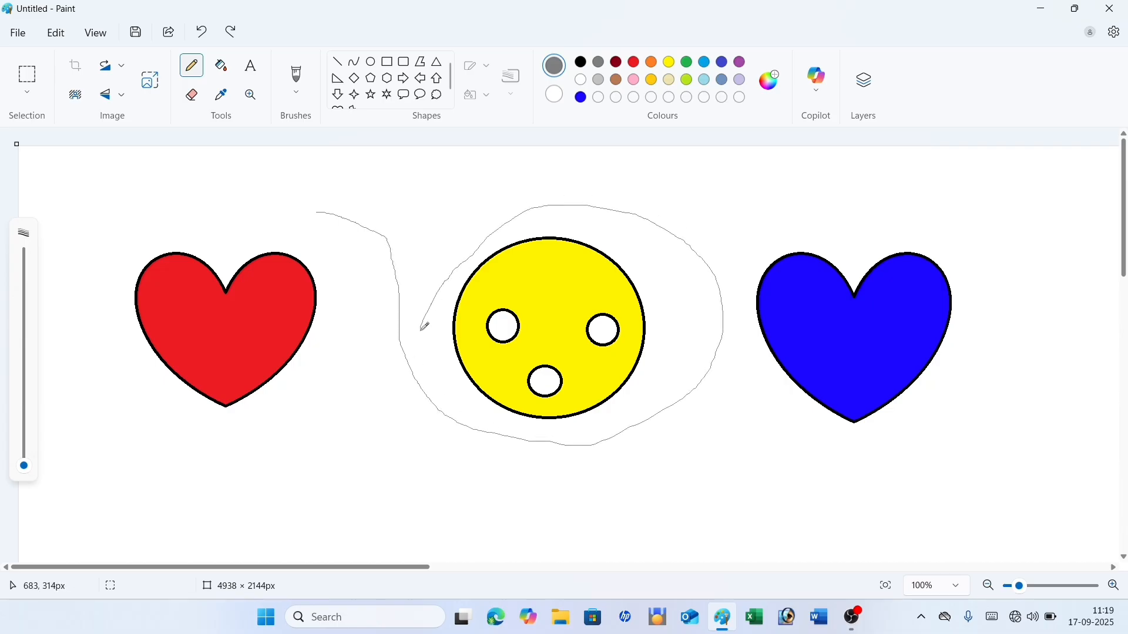
Step: Paint grey freehand strokes with the Brush and the Calligraphy brush around the gap between the left heart and the face
{"action": "left_click", "coordinate": [300, 98]}
{"action": "left_click", "coordinate": [303, 118]}
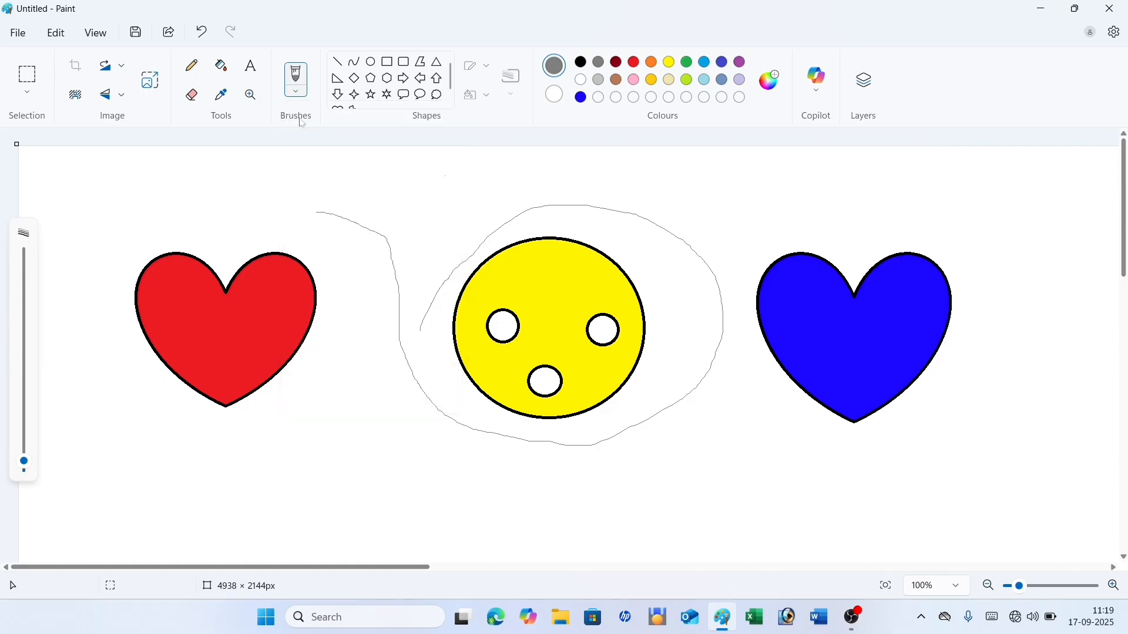
{"action": "mouse_move", "coordinate": [352, 198]}
{"action": "left_mouse_down"}
{"action": "mouse_move", "coordinate": [402, 198]}
{"action": "mouse_move", "coordinate": [380, 250]}
{"action": "mouse_move", "coordinate": [372, 343]}
{"action": "mouse_move", "coordinate": [410, 426]}
{"action": "mouse_move", "coordinate": [410, 463]}
{"action": "mouse_move", "coordinate": [347, 464]}
{"action": "mouse_move", "coordinate": [265, 429]}
{"action": "mouse_move", "coordinate": [328, 408]}
{"action": "left_mouse_up"}
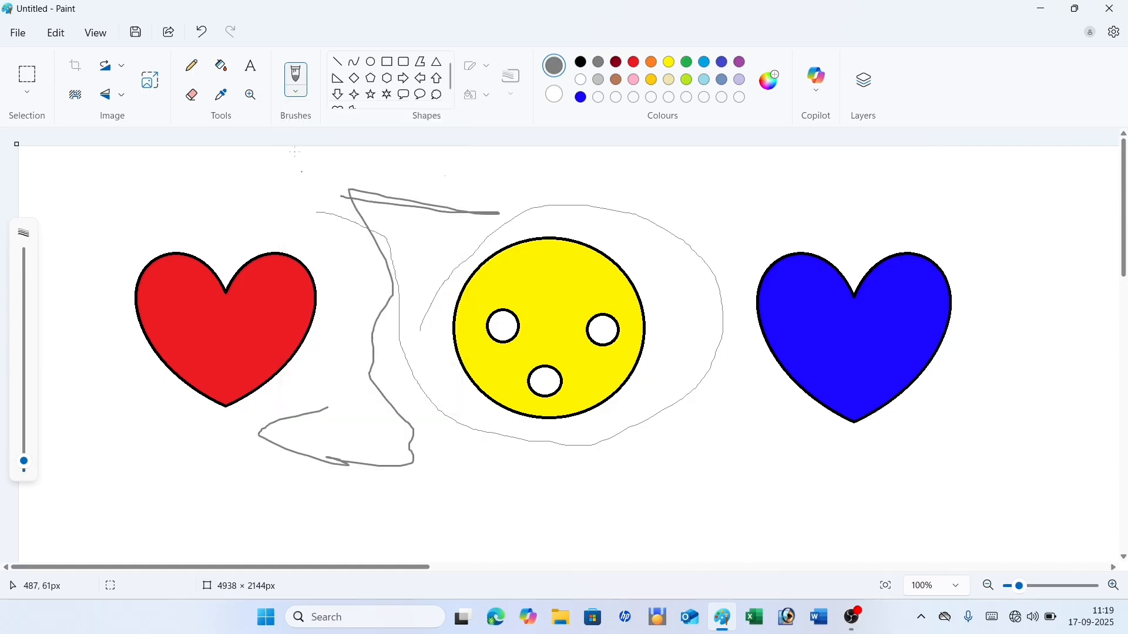
{"action": "left_click", "coordinate": [296, 91]}
{"action": "left_click", "coordinate": [324, 154]}
{"action": "mouse_move", "coordinate": [147, 208]}
{"action": "left_mouse_down"}
{"action": "mouse_move", "coordinate": [376, 221]}
{"action": "mouse_move", "coordinate": [467, 207]}
{"action": "mouse_move", "coordinate": [489, 251]}
{"action": "mouse_move", "coordinate": [426, 275]}
{"action": "mouse_move", "coordinate": [344, 378]}
{"action": "mouse_move", "coordinate": [363, 238]}
{"action": "mouse_move", "coordinate": [367, 349]}
{"action": "mouse_move", "coordinate": [398, 287]}
{"action": "mouse_move", "coordinate": [345, 195]}
{"action": "left_mouse_up"}
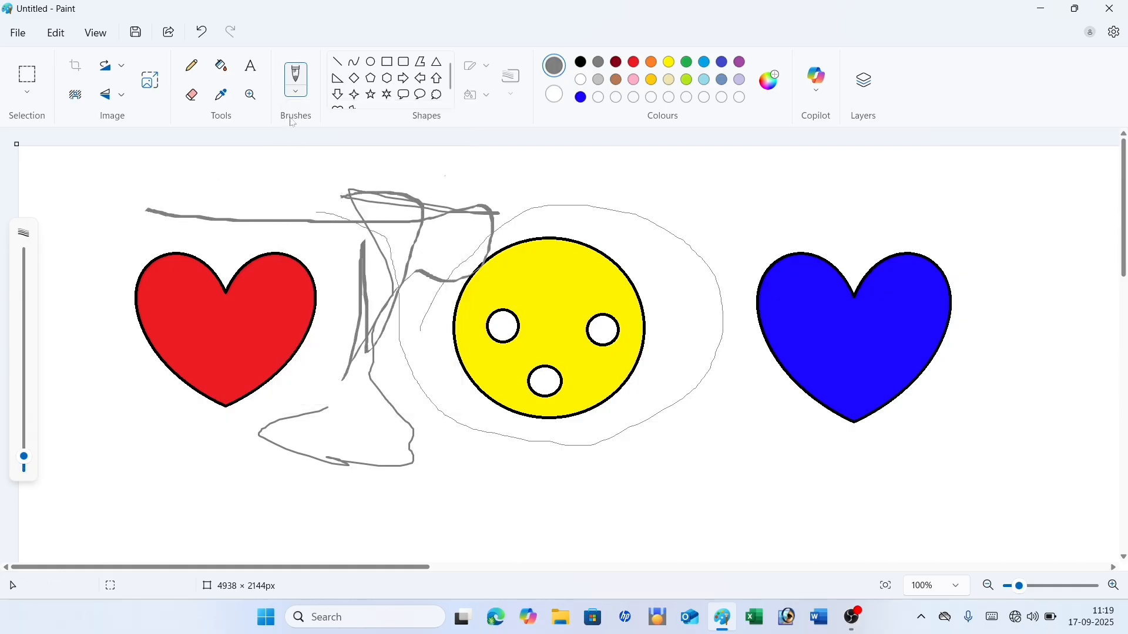
Step: Spray a long grey Airbrush trail across the three shapes and a short red one between the left heart and the face
{"action": "left_click", "coordinate": [296, 91]}
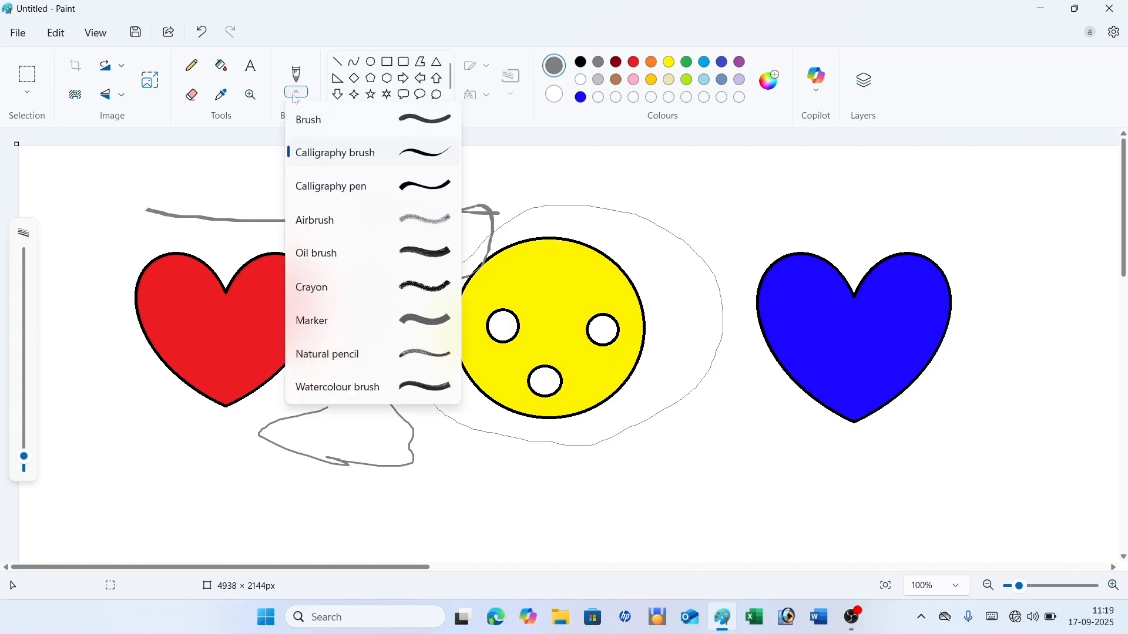
{"action": "left_click", "coordinate": [302, 217]}
{"action": "mouse_move", "coordinate": [295, 195]}
{"action": "left_mouse_down"}
{"action": "mouse_move", "coordinate": [271, 183]}
{"action": "mouse_move", "coordinate": [200, 235]}
{"action": "mouse_move", "coordinate": [229, 400]}
{"action": "mouse_move", "coordinate": [662, 131]}
{"action": "mouse_move", "coordinate": [630, 310]}
{"action": "mouse_move", "coordinate": [477, 301]}
{"action": "mouse_move", "coordinate": [385, 405]}
{"action": "mouse_move", "coordinate": [572, 99]}
{"action": "left_mouse_up"}
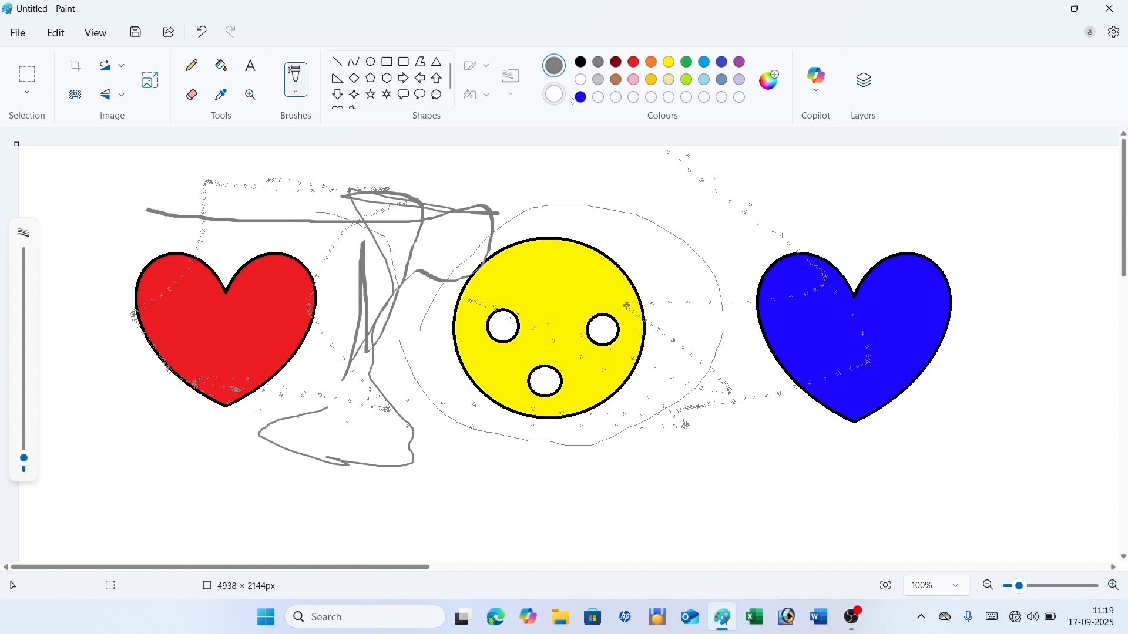
{"action": "left_click", "coordinate": [635, 63]}
{"action": "mouse_move", "coordinate": [369, 168]}
{"action": "left_mouse_down"}
{"action": "mouse_move", "coordinate": [503, 179]}
{"action": "mouse_move", "coordinate": [407, 267]}
{"action": "mouse_move", "coordinate": [385, 344]}
{"action": "left_mouse_up"}
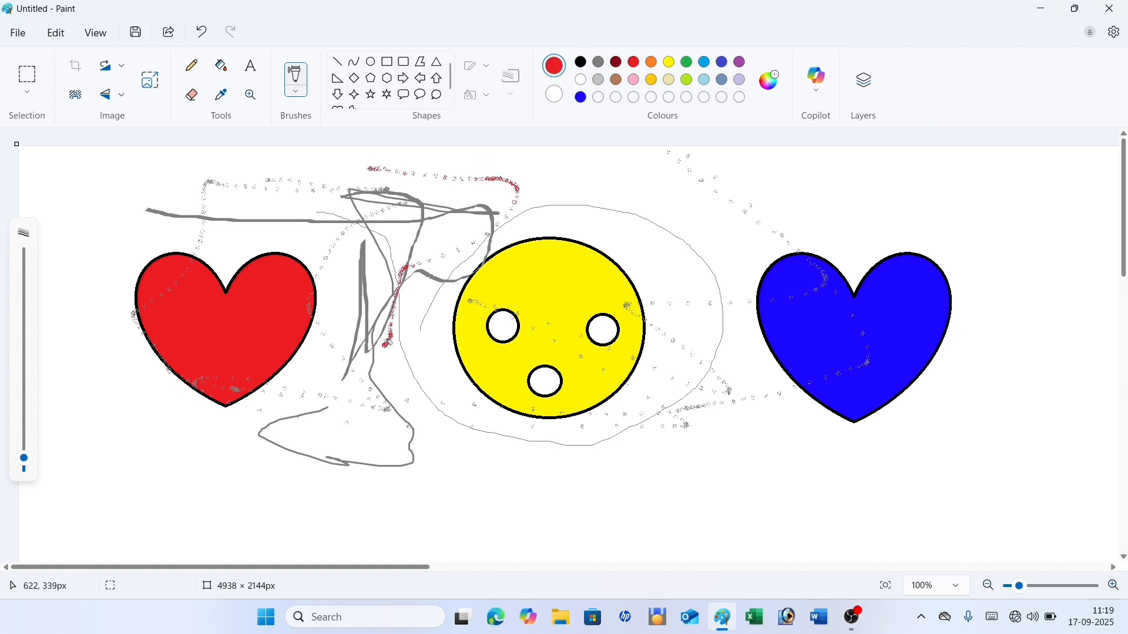
Step: Draw a wide red rectangle outline overlapping the lower edge of the yellow face
{"action": "left_click", "coordinate": [386, 61]}
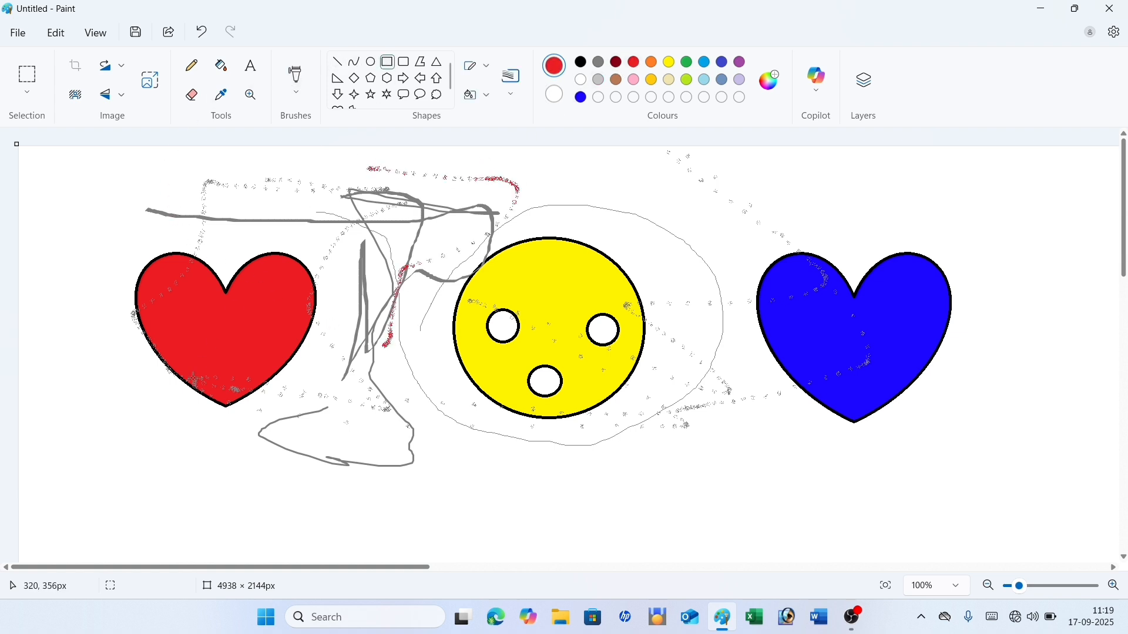
{"action": "mouse_move", "coordinate": [292, 401]}
{"action": "left_mouse_down"}
{"action": "mouse_move", "coordinate": [363, 456]}
{"action": "mouse_move", "coordinate": [642, 564]}
{"action": "mouse_move", "coordinate": [697, 548]}
{"action": "mouse_move", "coordinate": [803, 553]}
{"action": "left_mouse_up"}
{"action": "left_click", "coordinate": [143, 498]}
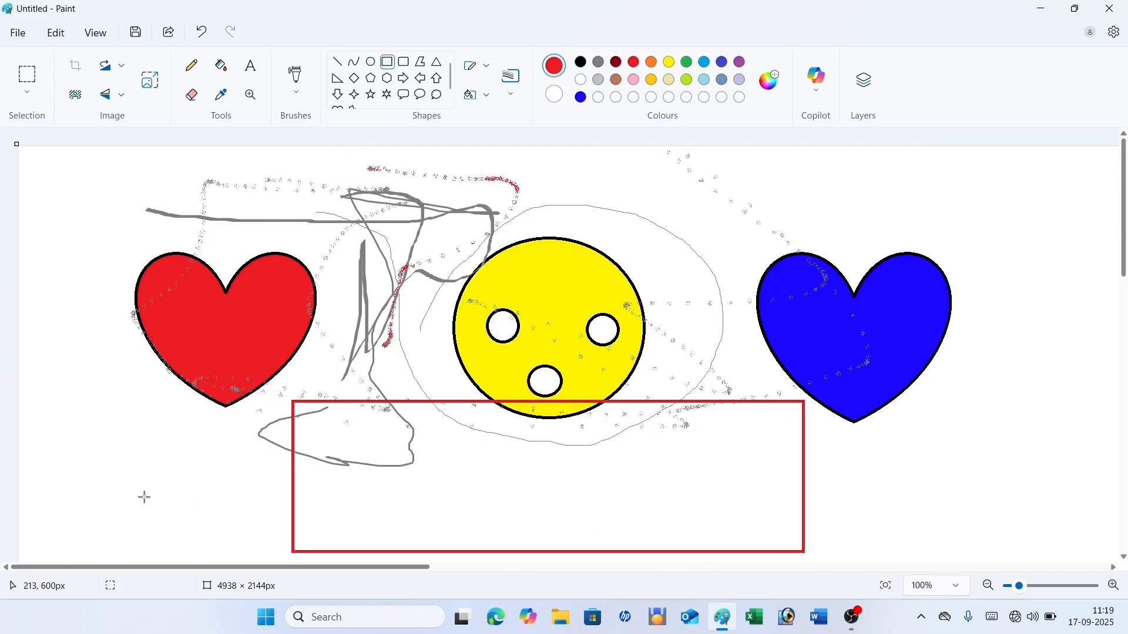
Step: Scribble looping Crayon strokes in the custom blue across the red rectangle and up to the face's mouth
{"action": "left_click", "coordinate": [295, 91]}
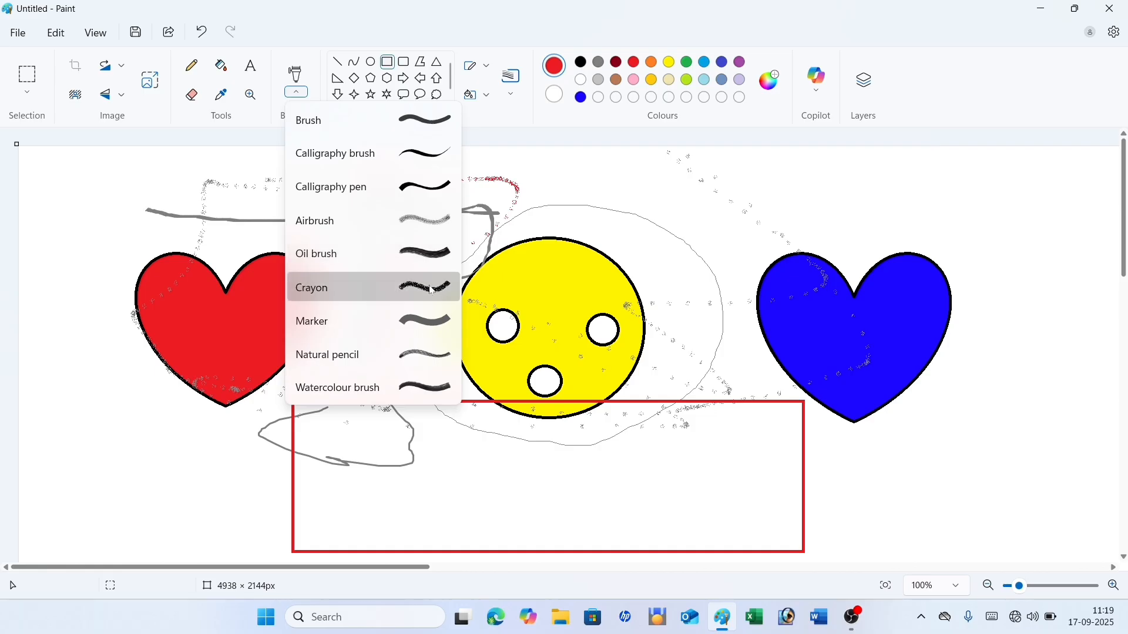
{"action": "left_click", "coordinate": [329, 287]}
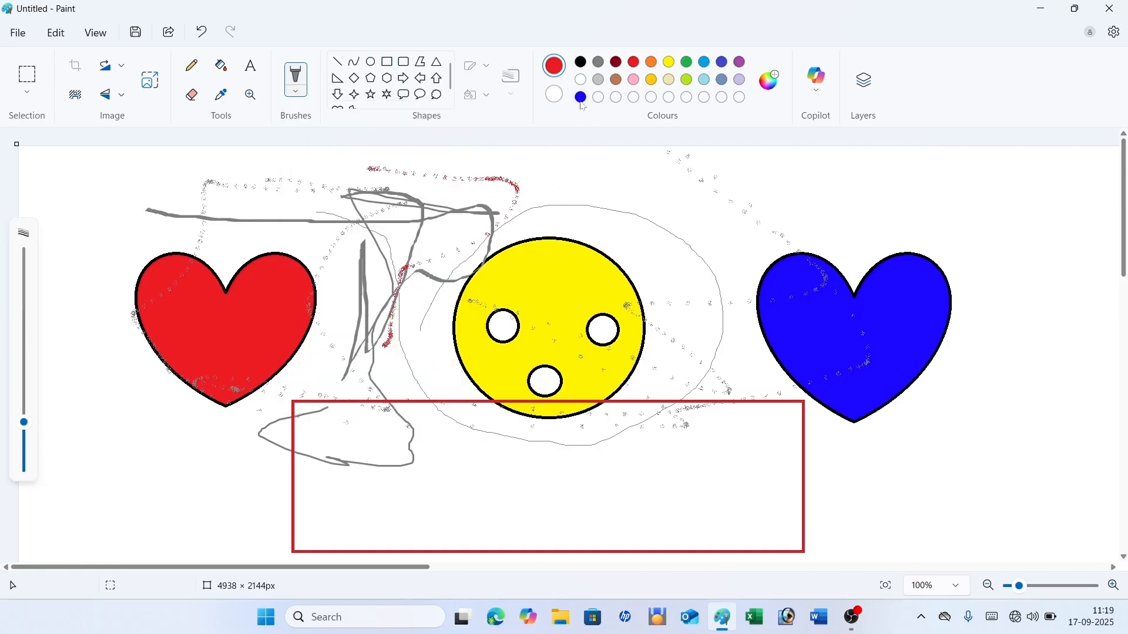
{"action": "left_click", "coordinate": [581, 99]}
{"action": "mouse_move", "coordinate": [342, 479]}
{"action": "left_mouse_down"}
{"action": "mouse_move", "coordinate": [636, 477]}
{"action": "mouse_move", "coordinate": [695, 462]}
{"action": "mouse_move", "coordinate": [441, 443]}
{"action": "mouse_move", "coordinate": [550, 474]}
{"action": "mouse_move", "coordinate": [377, 453]}
{"action": "mouse_move", "coordinate": [675, 483]}
{"action": "mouse_move", "coordinate": [394, 479]}
{"action": "mouse_move", "coordinate": [503, 478]}
{"action": "mouse_move", "coordinate": [307, 401]}
{"action": "mouse_move", "coordinate": [340, 492]}
{"action": "mouse_move", "coordinate": [414, 487]}
{"action": "mouse_move", "coordinate": [250, 418]}
{"action": "mouse_move", "coordinate": [473, 424]}
{"action": "mouse_move", "coordinate": [605, 376]}
{"action": "left_mouse_up"}
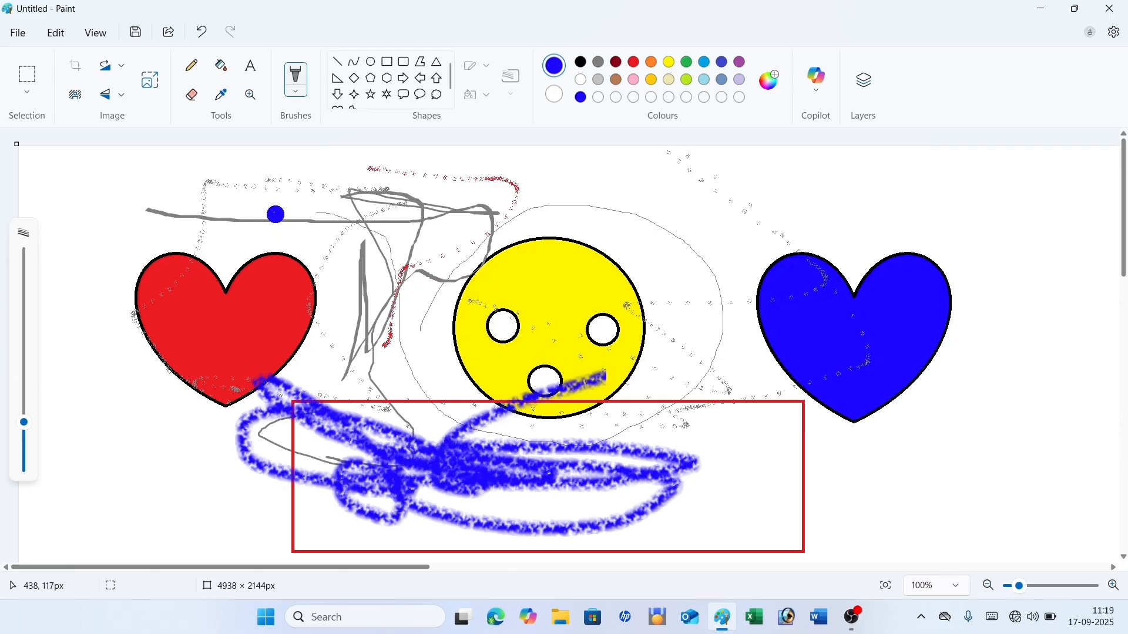
Step: Paint custom-blue Watercolour brush strokes around and over the left heart and around the right heart
{"action": "left_click", "coordinate": [295, 92]}
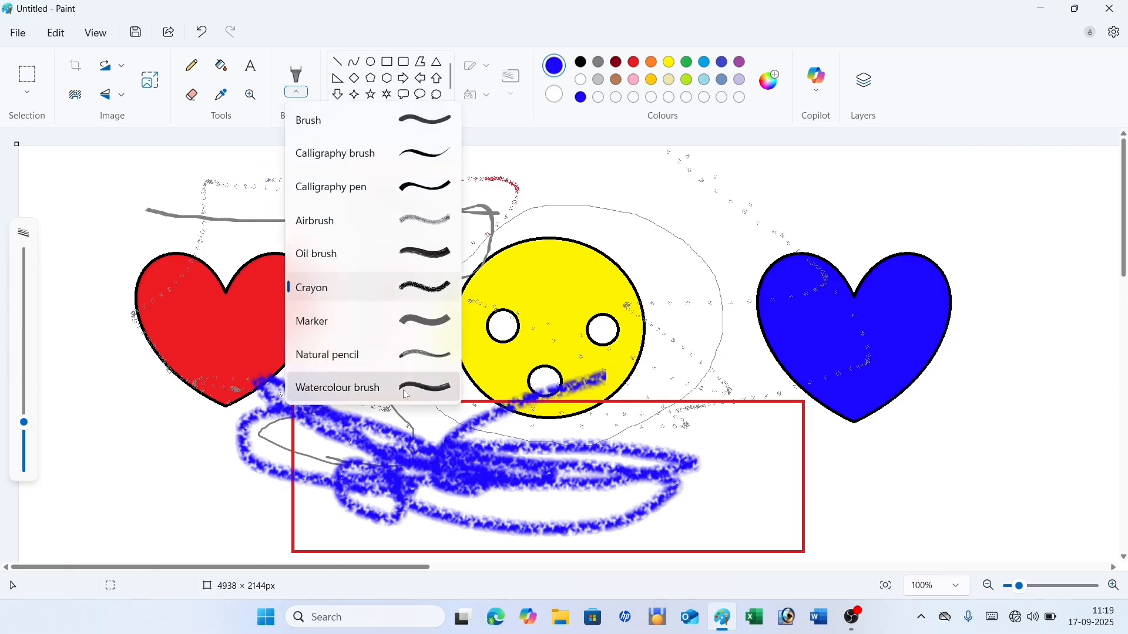
{"action": "left_click", "coordinate": [442, 388]}
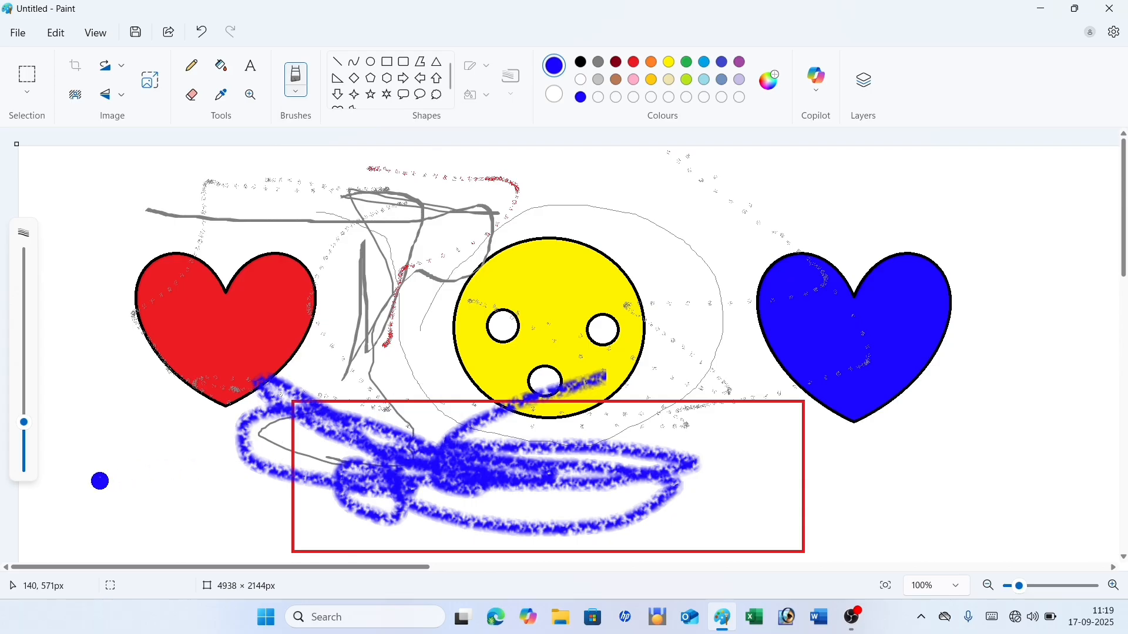
{"action": "mouse_move", "coordinate": [103, 479]}
{"action": "left_mouse_down"}
{"action": "mouse_move", "coordinate": [88, 211]}
{"action": "mouse_move", "coordinate": [172, 339]}
{"action": "left_mouse_up"}
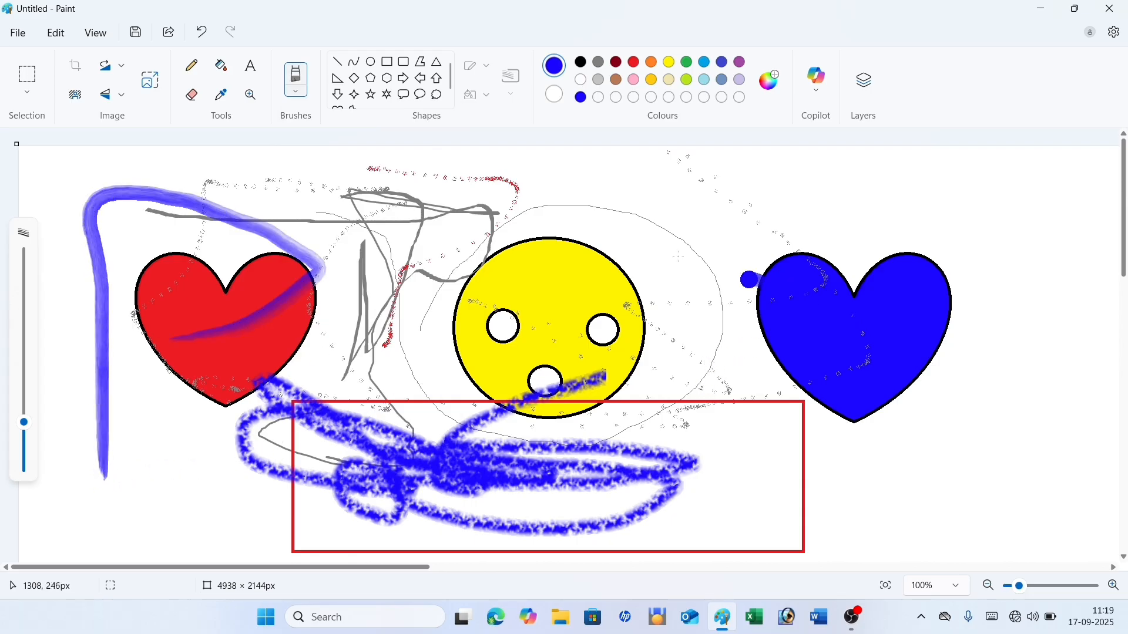
{"action": "mouse_move", "coordinate": [751, 281]}
{"action": "left_mouse_down"}
{"action": "mouse_move", "coordinate": [552, 206]}
{"action": "mouse_move", "coordinate": [868, 274]}
{"action": "left_mouse_up"}
{"action": "mouse_move", "coordinate": [1059, 381]}
{"action": "left_mouse_down"}
{"action": "mouse_move", "coordinate": [913, 504]}
{"action": "mouse_move", "coordinate": [847, 481]}
{"action": "mouse_move", "coordinate": [890, 413]}
{"action": "mouse_move", "coordinate": [789, 438]}
{"action": "mouse_move", "coordinate": [746, 370]}
{"action": "left_mouse_up"}
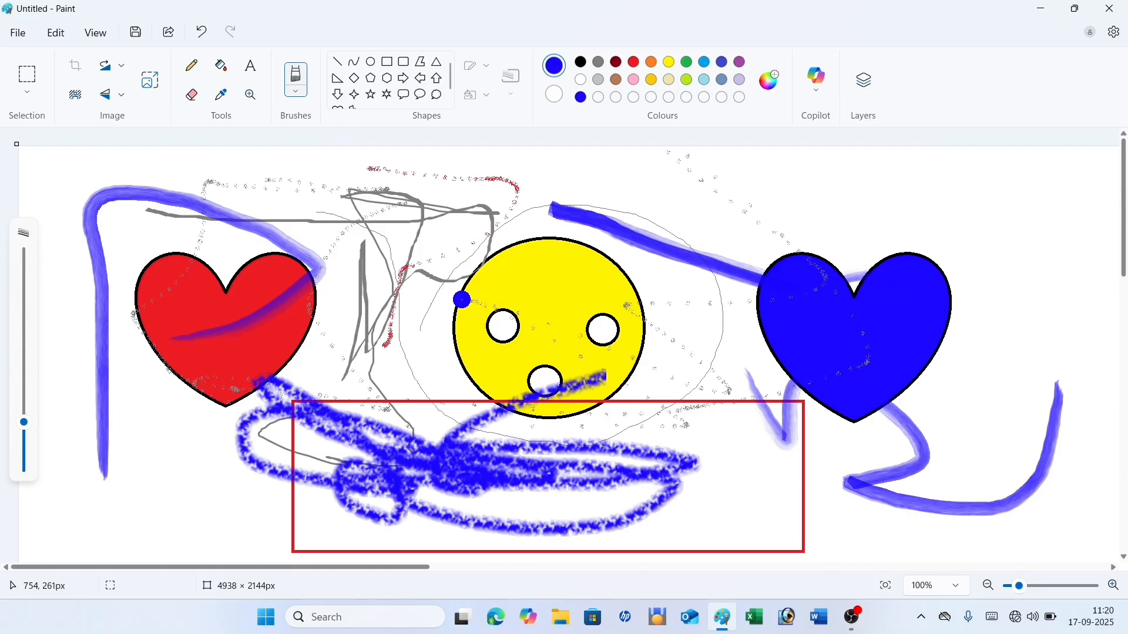
Step: Undo all the drawing actions until the canvas is completely blank
{"action": "key", "text": "ctrl+z"}
{"action": "key", "text": "ctrl+z"}
{"action": "key", "text": "ctrl+z"}
{"action": "key", "text": "ctrl+z"}
{"action": "key", "text": "ctrl+z"}
{"action": "key", "text": "ctrl+z"}
{"action": "key", "text": "ctrl+z"}
{"action": "key", "text": "ctrl+z"}
{"action": "key", "text": "ctrl+z"}
{"action": "key", "text": "ctrl+z"}
{"action": "key", "text": "ctrl+z"}
{"action": "key", "text": "ctrl+z"}
{"action": "key", "text": "ctrl+z"}
{"action": "key", "text": "ctrl+z"}
{"action": "key", "text": "ctrl+z"}
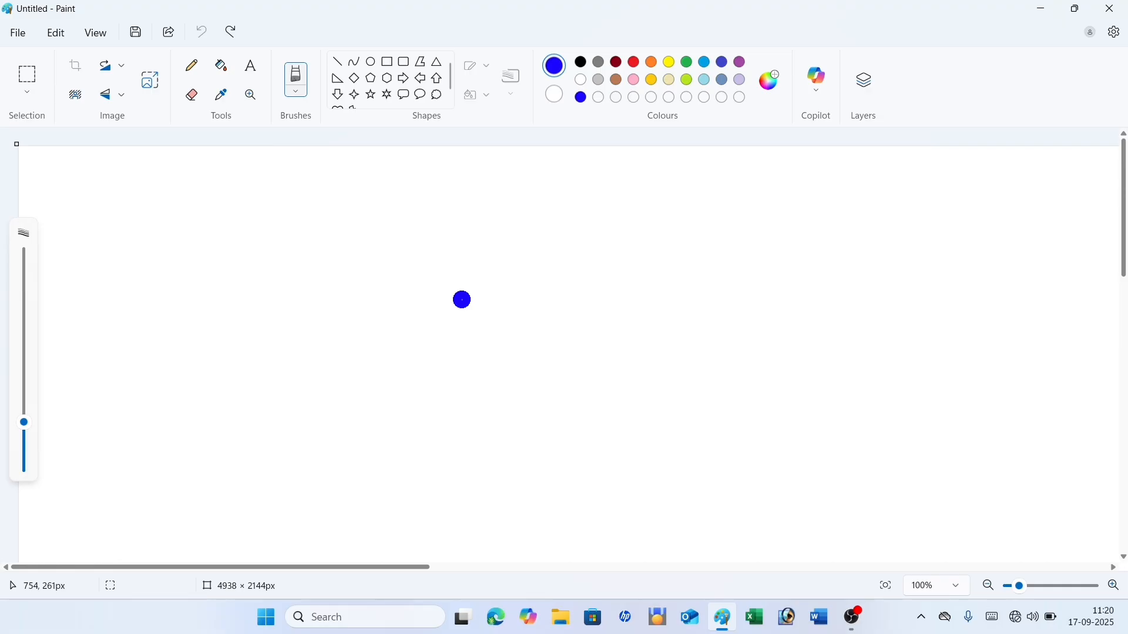
Step: Draw thin Pencil strokes in the custom blue: a few vertical lines, a bent diagonal line and one long looping curve across them
{"action": "left_click", "coordinate": [191, 65]}
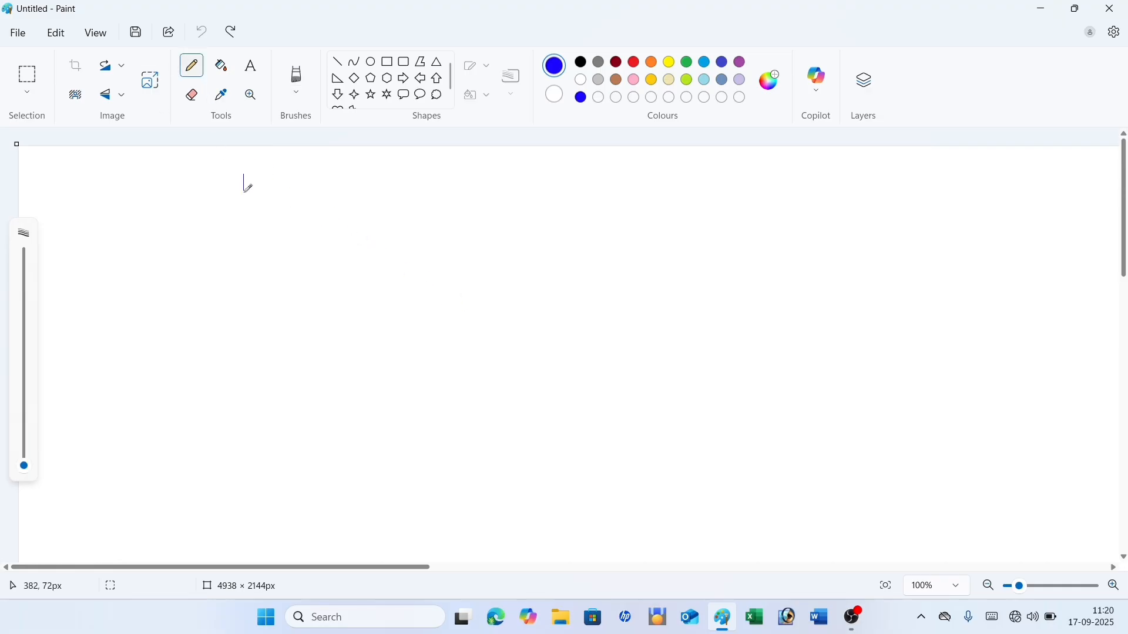
{"action": "left_click_drag", "start_coordinate": [243, 188], "coordinate": [236, 417]}
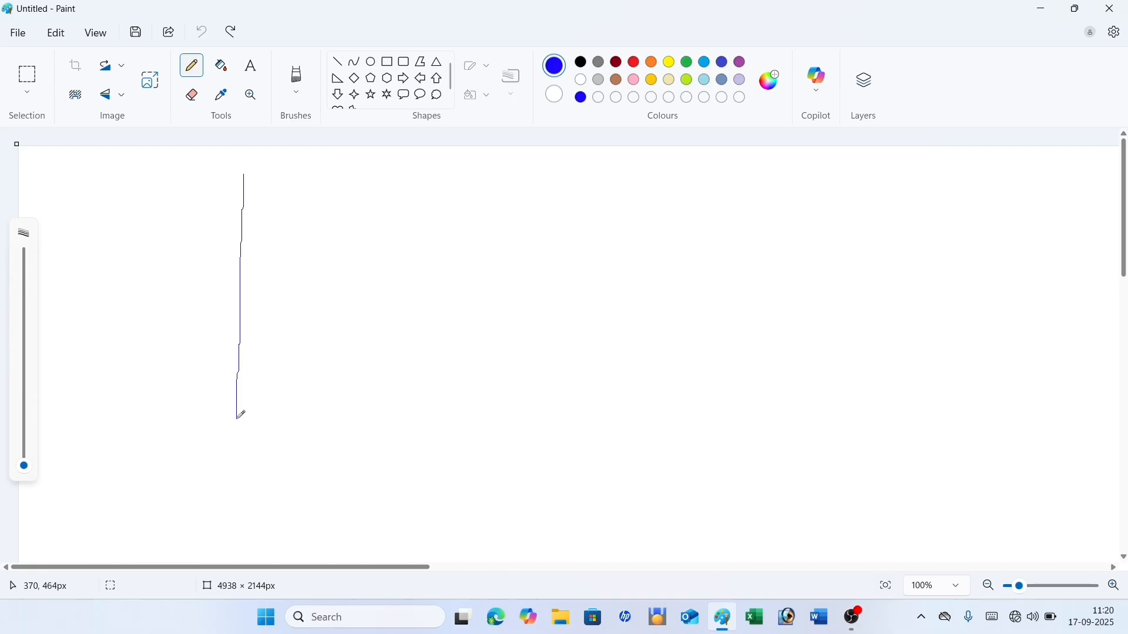
{"action": "left_click_drag", "start_coordinate": [333, 235], "coordinate": [331, 504]}
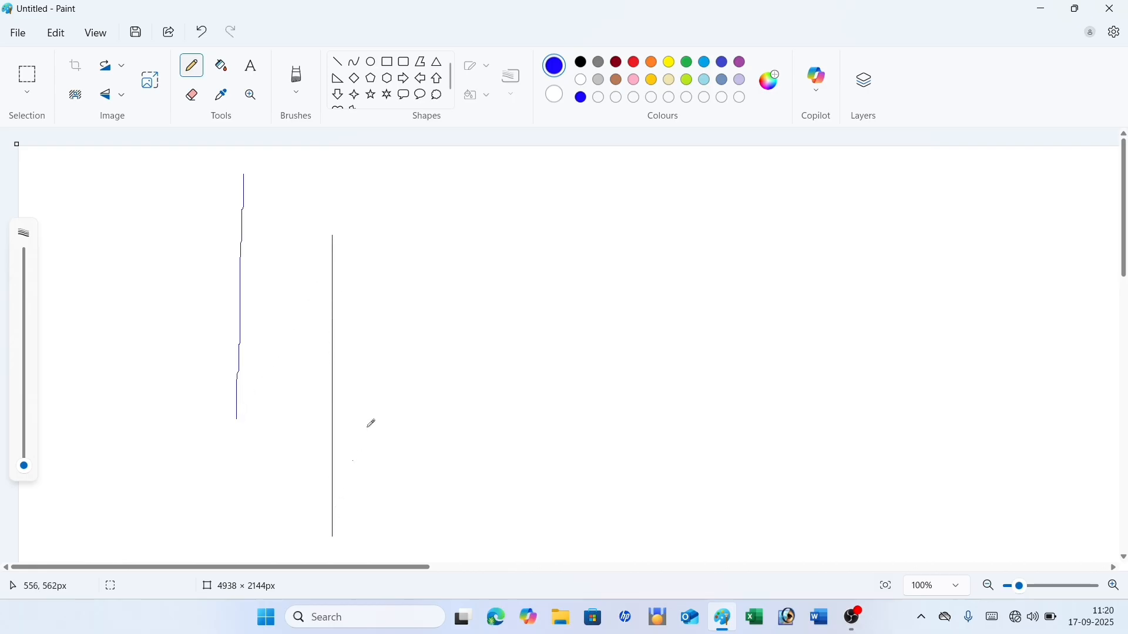
{"action": "mouse_move", "coordinate": [401, 247]}
{"action": "left_mouse_down"}
{"action": "mouse_move", "coordinate": [400, 474]}
{"action": "mouse_move", "coordinate": [354, 536]}
{"action": "left_mouse_up"}
{"action": "left_click_drag", "start_coordinate": [510, 211], "coordinate": [447, 276]}
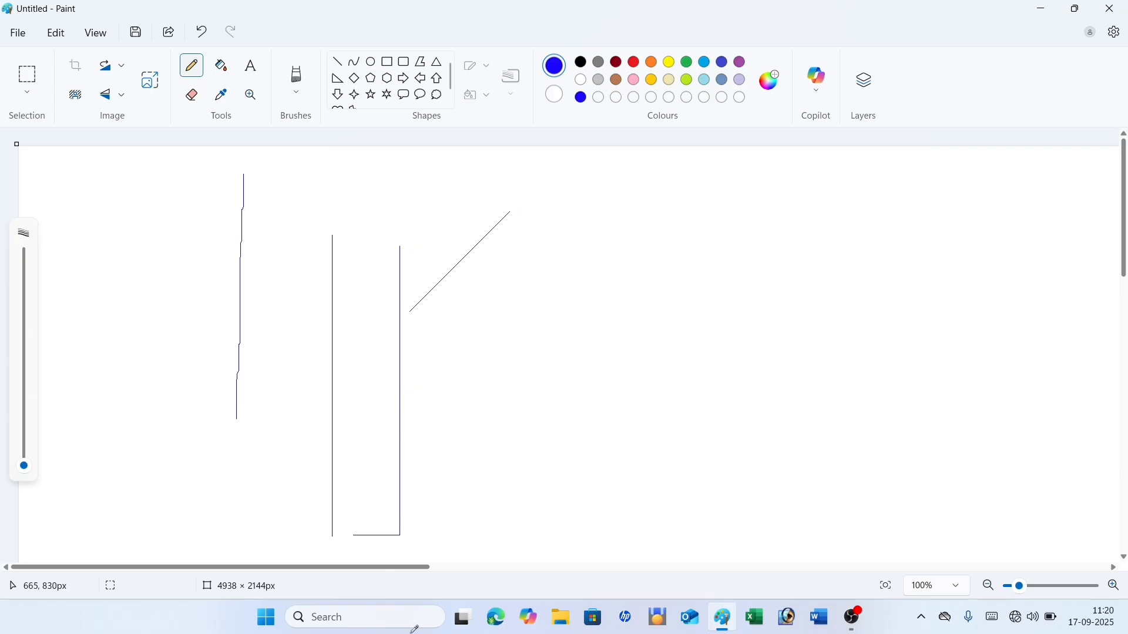
{"action": "mouse_move", "coordinate": [673, 235]}
{"action": "left_mouse_down"}
{"action": "mouse_move", "coordinate": [658, 449]}
{"action": "mouse_move", "coordinate": [628, 466]}
{"action": "mouse_move", "coordinate": [582, 313]}
{"action": "mouse_move", "coordinate": [491, 467]}
{"action": "mouse_move", "coordinate": [502, 345]}
{"action": "mouse_move", "coordinate": [643, 324]}
{"action": "mouse_move", "coordinate": [580, 272]}
{"action": "mouse_move", "coordinate": [350, 434]}
{"action": "mouse_move", "coordinate": [292, 313]}
{"action": "mouse_move", "coordinate": [394, 357]}
{"action": "mouse_move", "coordinate": [335, 303]}
{"action": "mouse_move", "coordinate": [440, 226]}
{"action": "left_mouse_up"}
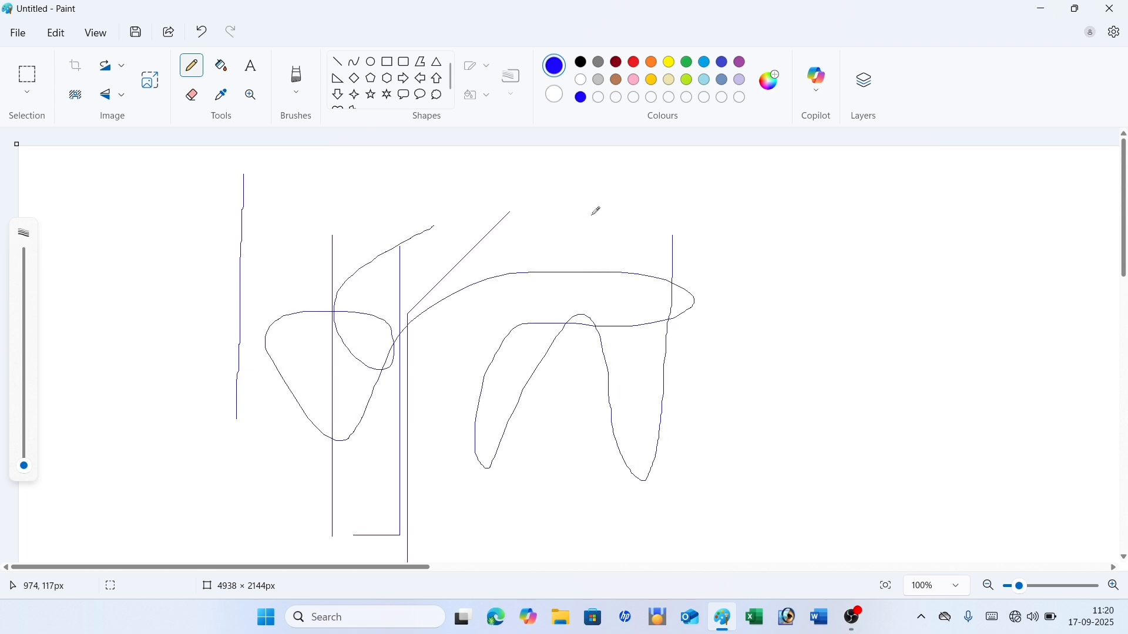
Step: Draw two overlapping blue rectangle outlines, about 500 × 437 px and 465 × 364 px, the second offset down and to the right
{"action": "left_click", "coordinate": [192, 95]}
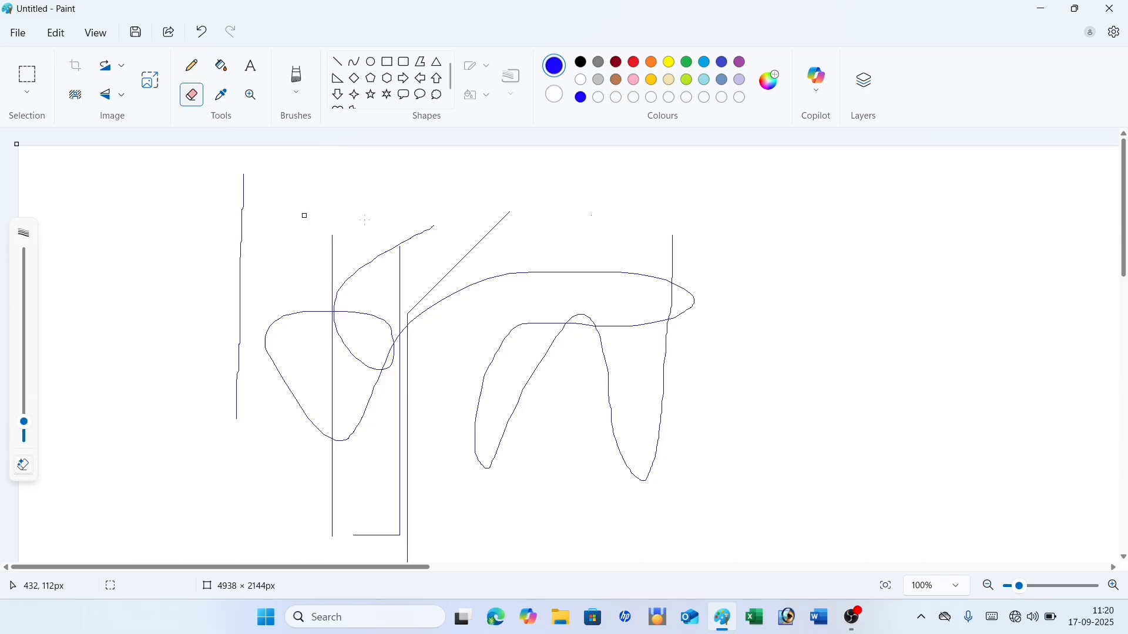
{"action": "left_click", "coordinate": [387, 62]}
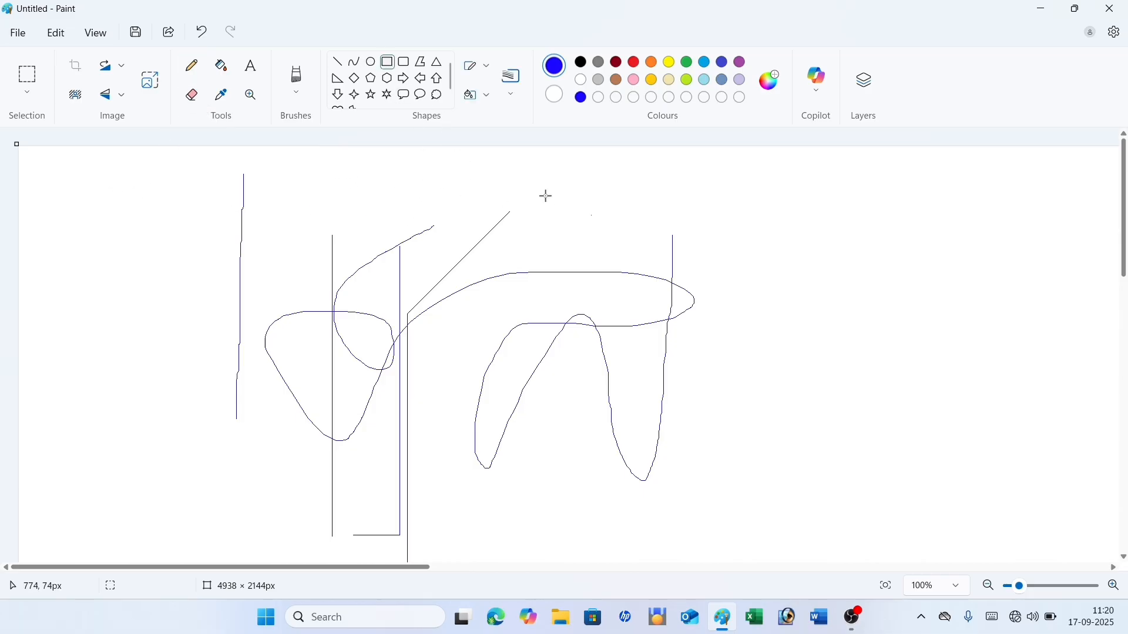
{"action": "left_click_drag", "start_coordinate": [864, 210], "coordinate": [569, 468]}
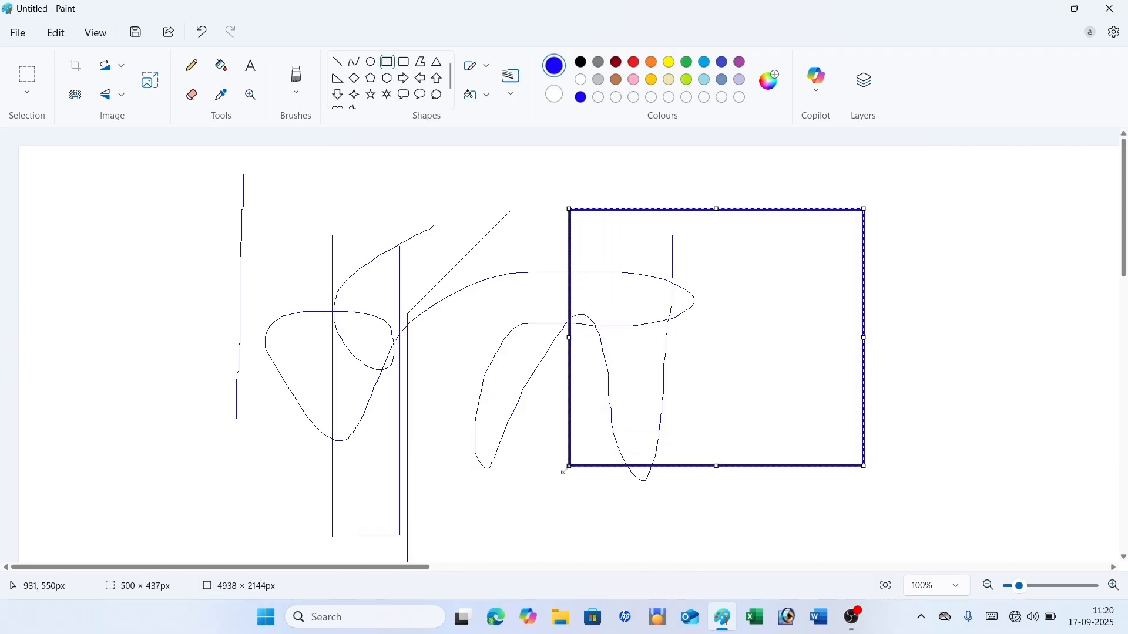
{"action": "left_click", "coordinate": [980, 277]}
{"action": "left_click_drag", "start_coordinate": [699, 305], "coordinate": [909, 497]}
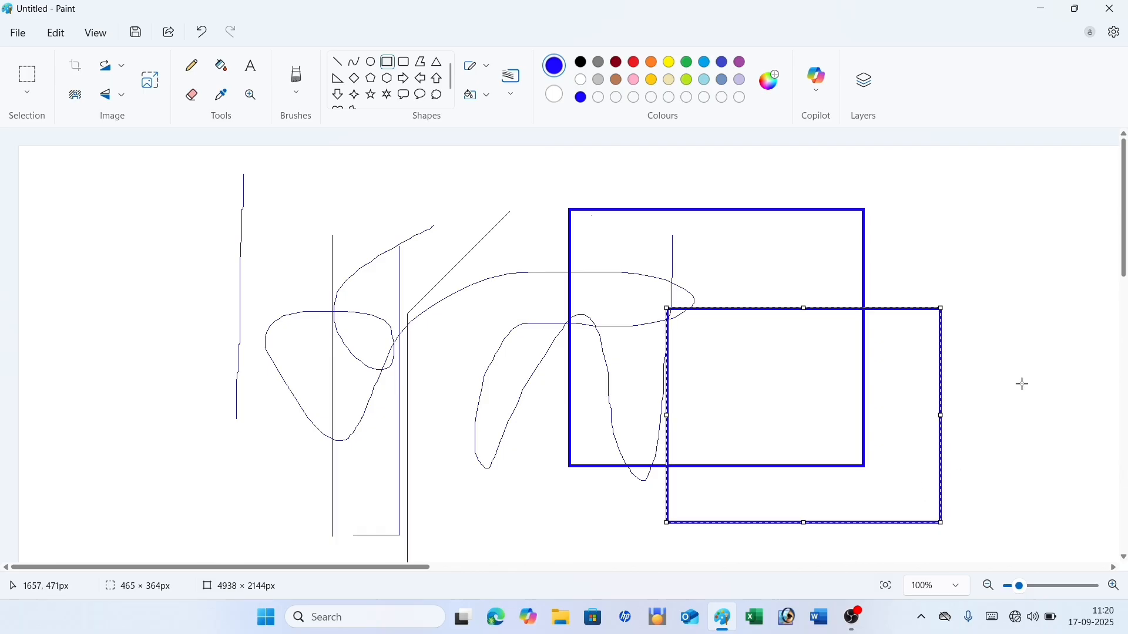
{"action": "left_click", "coordinate": [1022, 385]}
Step: Connect the two rectangles' matching corners with four straight lines to form a box, and draw two long diagonals crossing its left side
{"action": "left_click", "coordinate": [337, 62]}
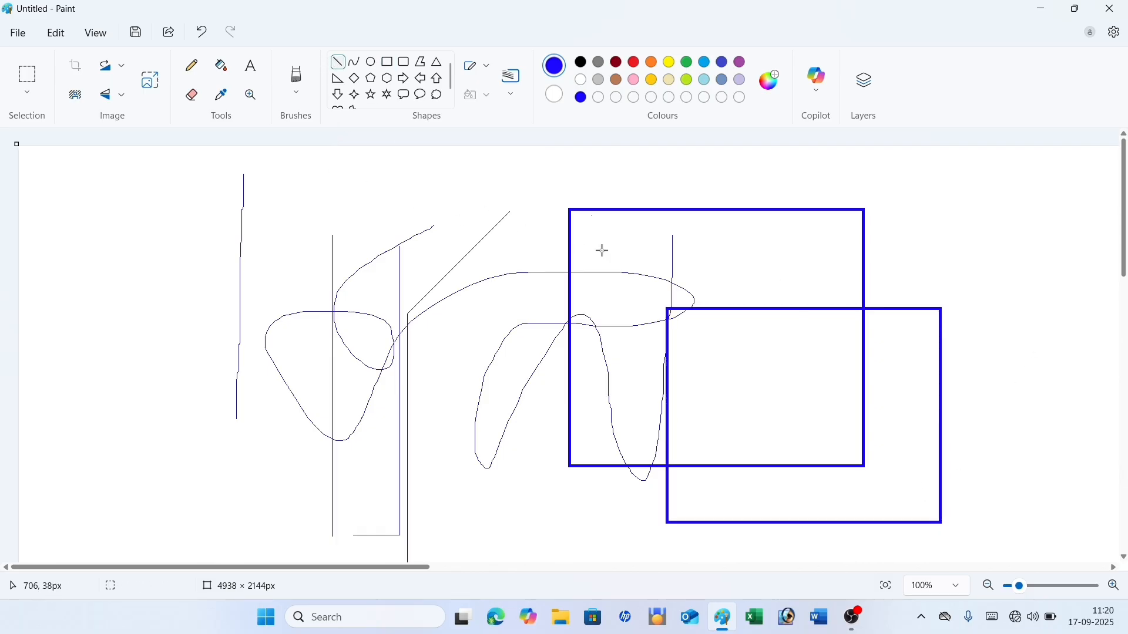
{"action": "left_click_drag", "start_coordinate": [573, 210], "coordinate": [671, 311]}
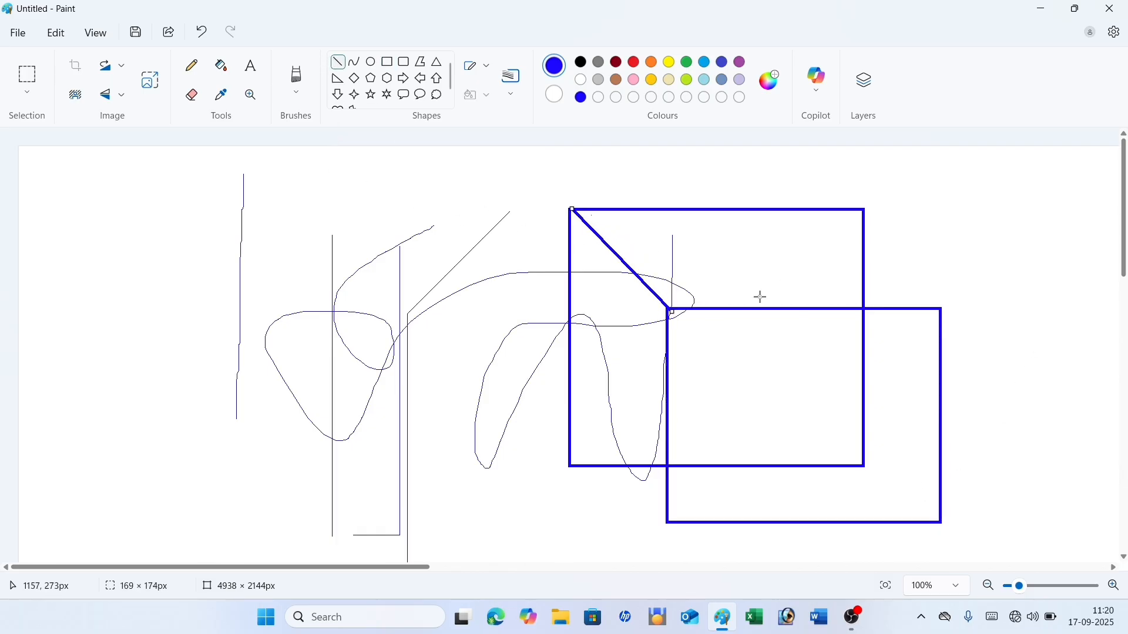
{"action": "left_click_drag", "start_coordinate": [863, 208], "coordinate": [943, 310]}
{"action": "left_click_drag", "start_coordinate": [863, 463], "coordinate": [938, 520]}
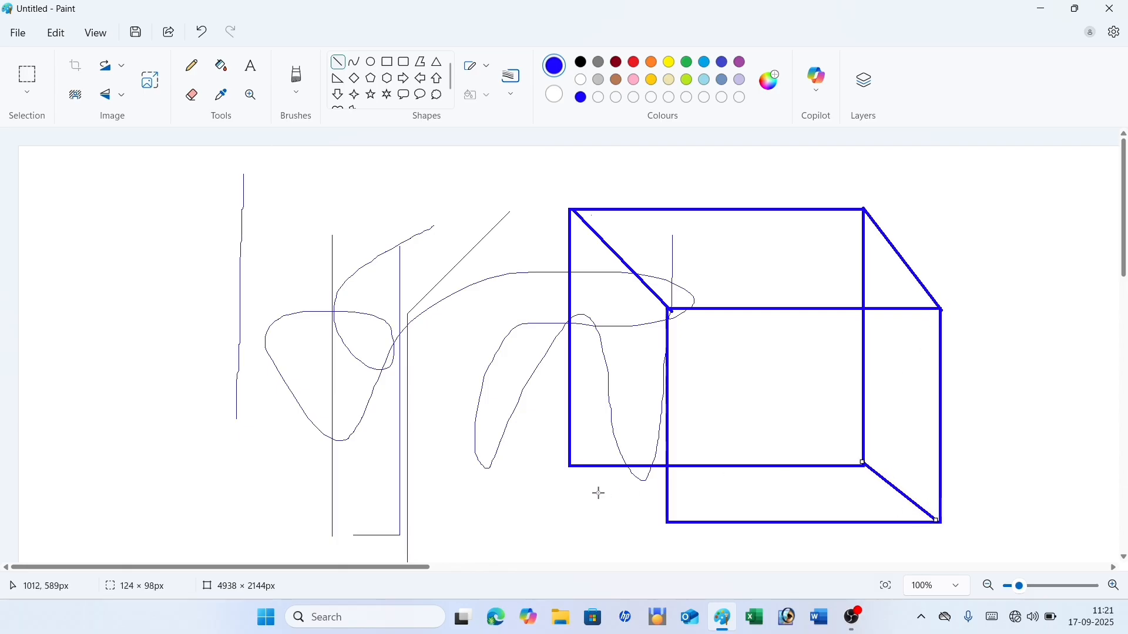
{"action": "left_click_drag", "start_coordinate": [570, 467], "coordinate": [669, 523]}
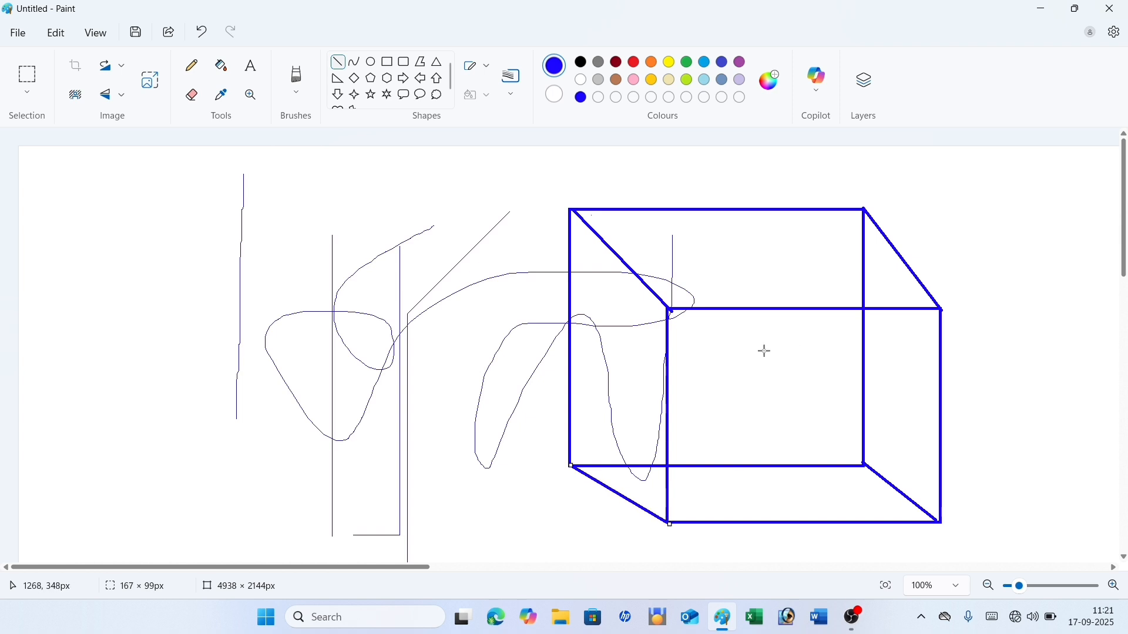
{"action": "mouse_move", "coordinate": [642, 467]}
{"action": "left_mouse_down"}
{"action": "mouse_move", "coordinate": [531, 211]}
{"action": "mouse_move", "coordinate": [467, 131]}
{"action": "left_mouse_up"}
{"action": "left_click_drag", "start_coordinate": [756, 147], "coordinate": [477, 364]}
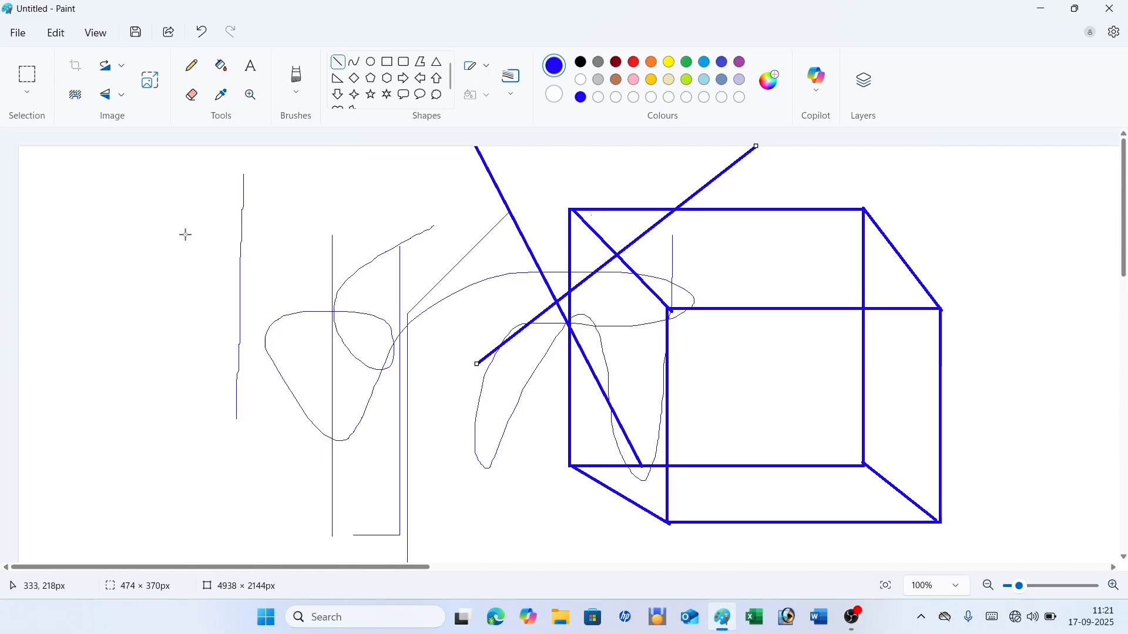
Step: Undo and redo the last diagonal line, and erase its lower end with a small Eraser
{"action": "left_click", "coordinate": [193, 94]}
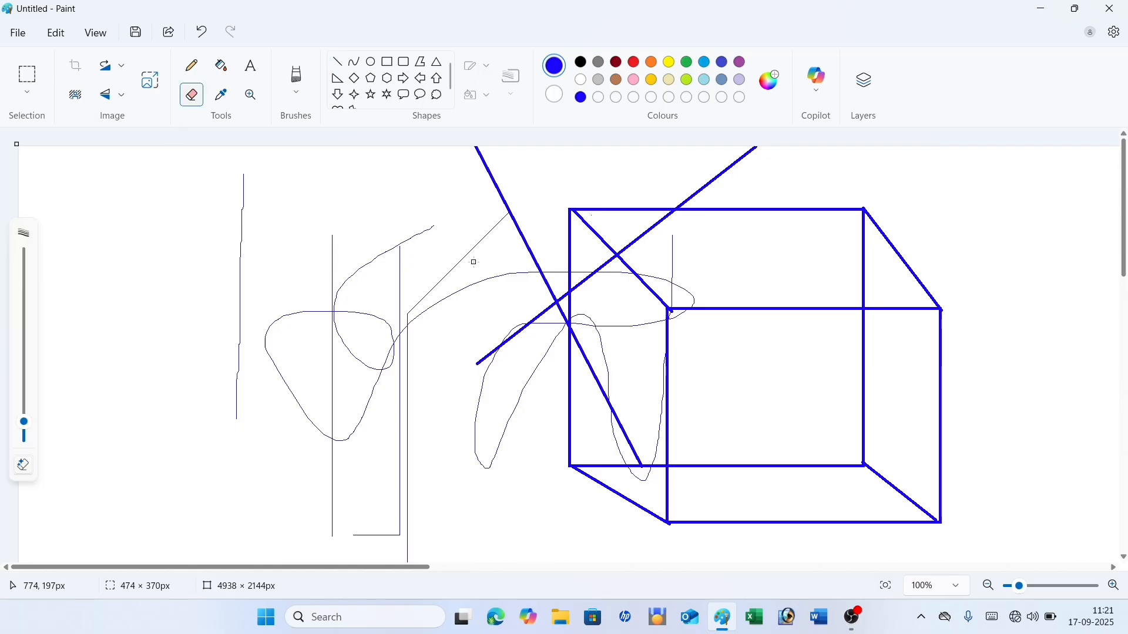
{"action": "key", "text": "ctrl+z"}
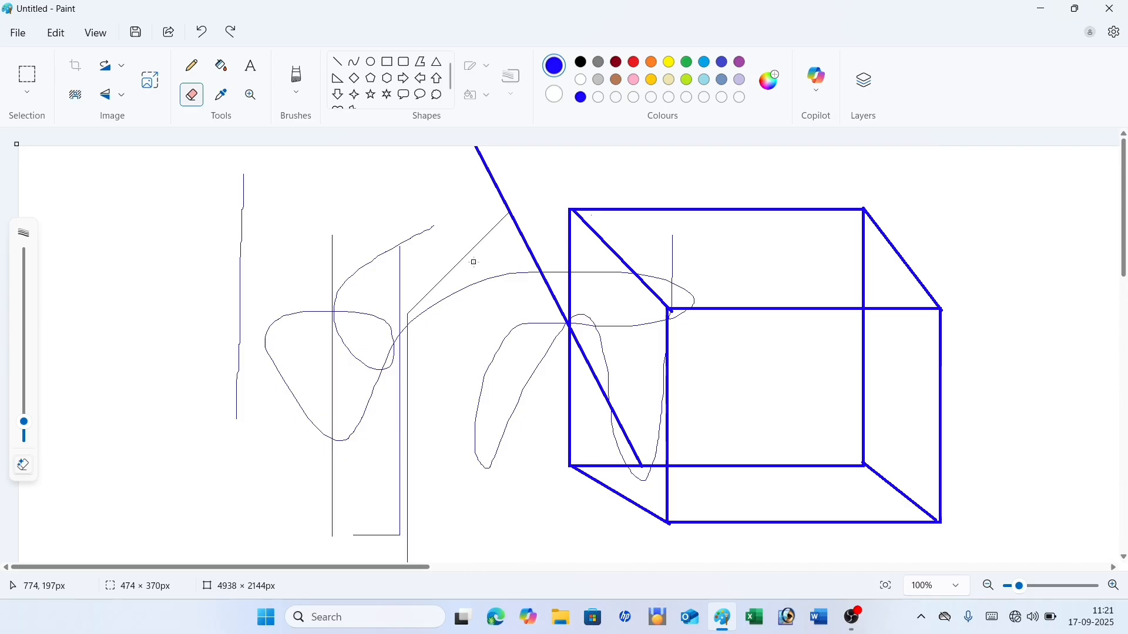
{"action": "key", "text": "ctrl+y"}
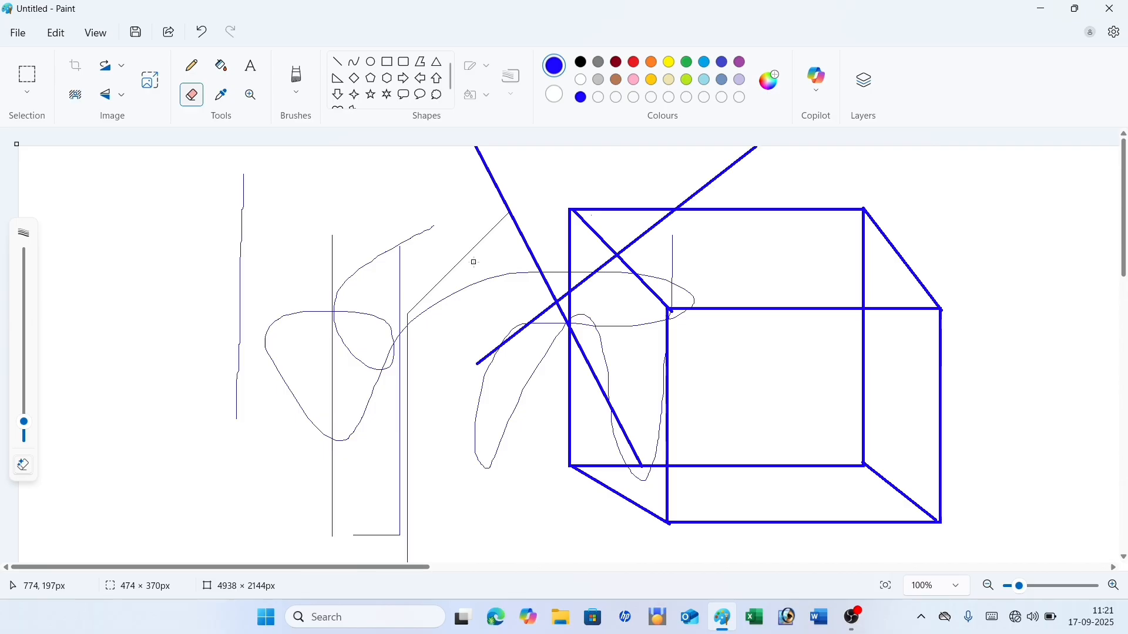
{"action": "mouse_move", "coordinate": [482, 351]}
{"action": "left_mouse_down"}
{"action": "mouse_move", "coordinate": [480, 376]}
{"action": "mouse_move", "coordinate": [492, 361]}
{"action": "left_mouse_up"}
{"action": "mouse_move", "coordinate": [504, 357]}
{"action": "left_mouse_down"}
{"action": "mouse_move", "coordinate": [531, 304]}
{"action": "mouse_move", "coordinate": [527, 352]}
{"action": "mouse_move", "coordinate": [505, 329]}
{"action": "left_mouse_up"}
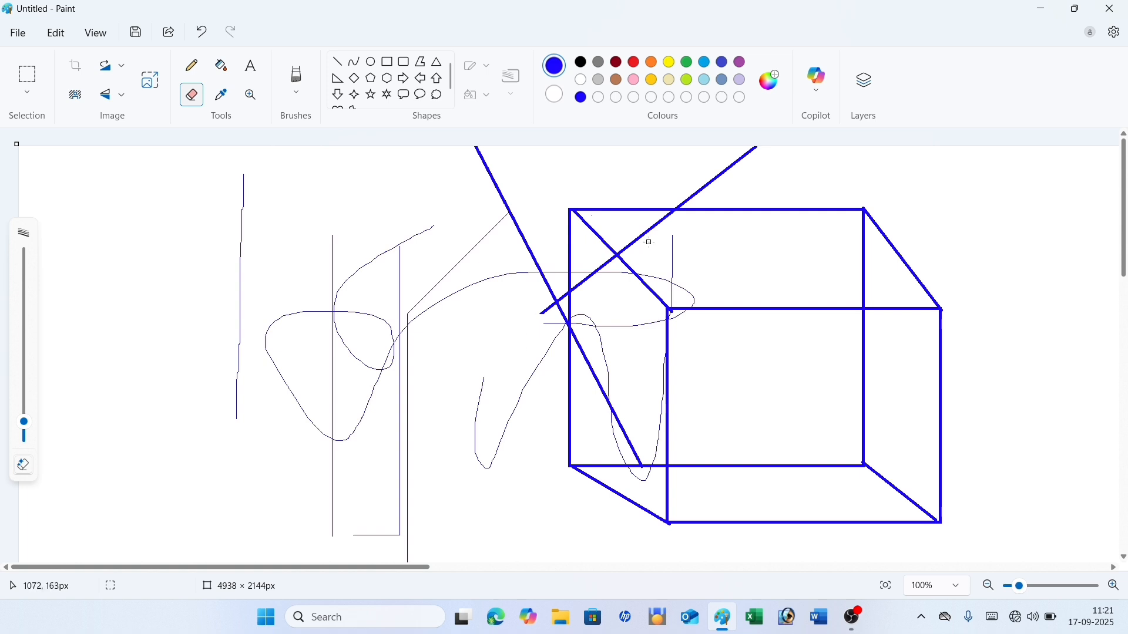
Step: Enlarge the Eraser to its maximum size and wipe away all strokes and line parts left of the box
{"action": "key", "text": "ctrl+plus"}
{"action": "key", "text": "ctrl+plus"}
{"action": "key", "text": "ctrl+plus"}
{"action": "key", "text": "ctrl+plus"}
{"action": "key", "text": "ctrl+plus"}
{"action": "key", "text": "ctrl+plus"}
{"action": "key", "text": "ctrl+plus"}
{"action": "key", "text": "ctrl+plus"}
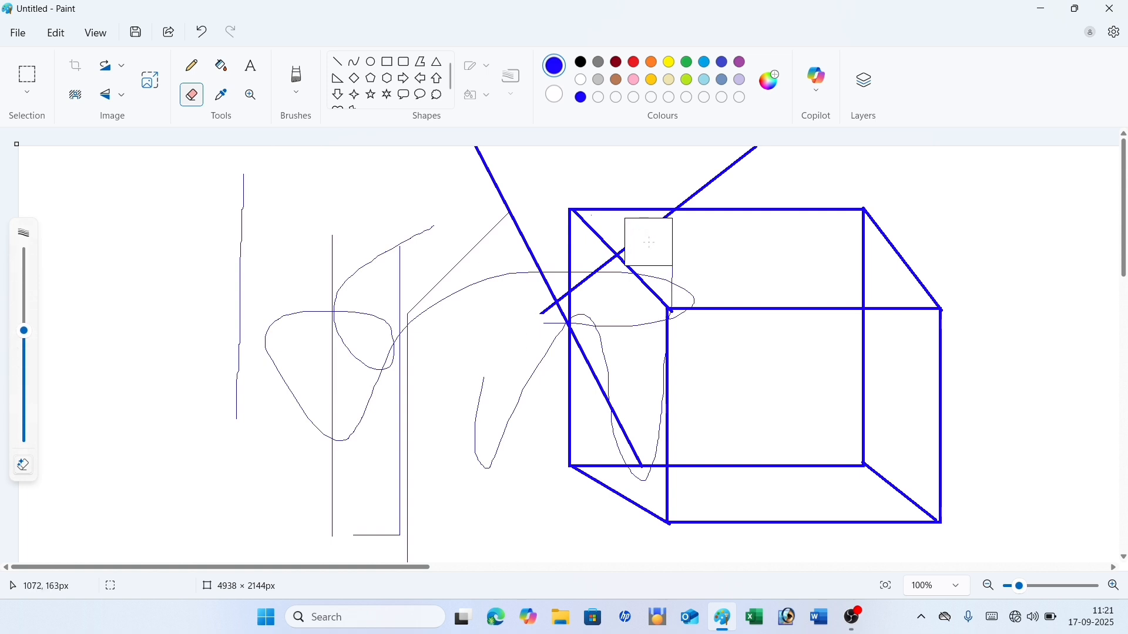
{"action": "key", "text": "ctrl+plus"}
{"action": "key", "text": "ctrl+plus"}
{"action": "key", "text": "ctrl+plus"}
{"action": "key", "text": "ctrl+plus"}
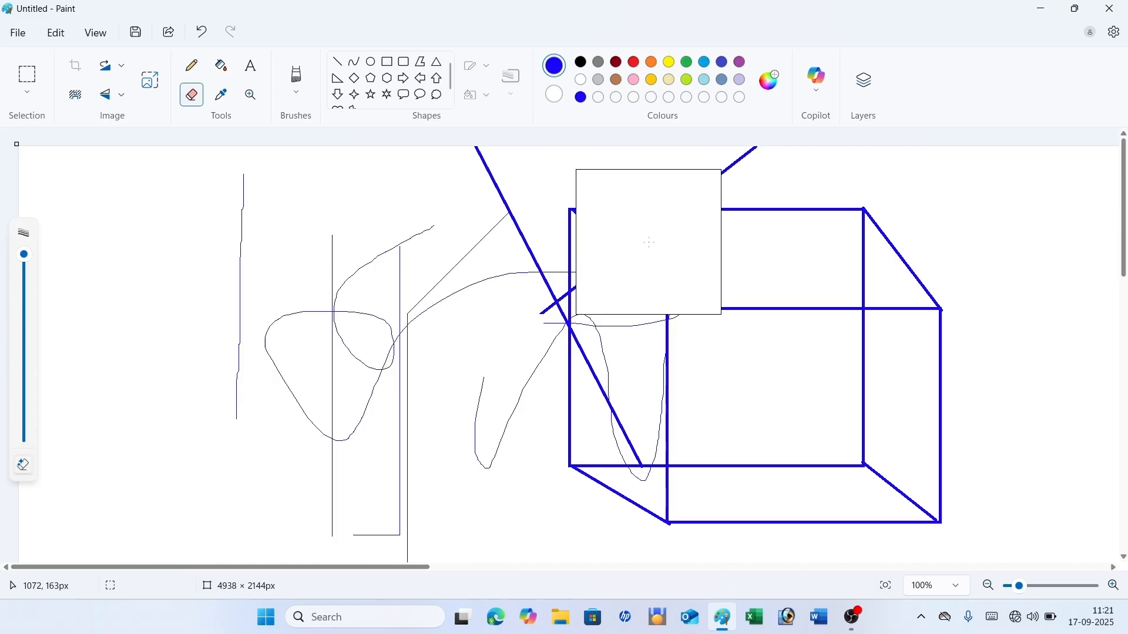
{"action": "mouse_move", "coordinate": [649, 242]}
{"action": "left_mouse_down"}
{"action": "mouse_move", "coordinate": [510, 244]}
{"action": "mouse_move", "coordinate": [253, 290]}
{"action": "mouse_move", "coordinate": [222, 486]}
{"action": "mouse_move", "coordinate": [272, 453]}
{"action": "mouse_move", "coordinate": [307, 325]}
{"action": "mouse_move", "coordinate": [328, 522]}
{"action": "mouse_move", "coordinate": [388, 383]}
{"action": "mouse_move", "coordinate": [398, 458]}
{"action": "mouse_move", "coordinate": [451, 356]}
{"action": "mouse_move", "coordinate": [452, 422]}
{"action": "mouse_move", "coordinate": [453, 331]}
{"action": "mouse_move", "coordinate": [211, 235]}
{"action": "mouse_move", "coordinate": [417, 216]}
{"action": "mouse_move", "coordinate": [457, 321]}
{"action": "mouse_move", "coordinate": [495, 300]}
{"action": "mouse_move", "coordinate": [450, 288]}
{"action": "mouse_move", "coordinate": [402, 332]}
{"action": "left_mouse_up"}
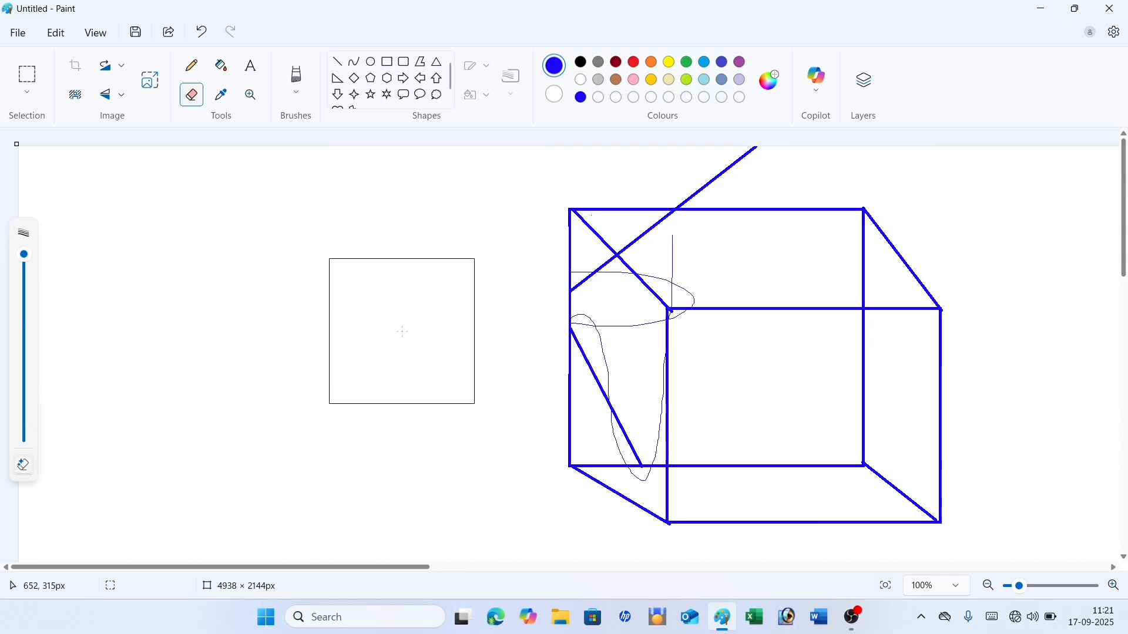
Step: Reduce the Eraser size and remove the part of the diagonal line that sticks out above the box
{"action": "key", "text": "ctrl+minus"}
{"action": "key", "text": "ctrl+minus"}
{"action": "key", "text": "ctrl+minus"}
{"action": "key", "text": "ctrl+minus"}
{"action": "key", "text": "ctrl+minus"}
{"action": "key", "text": "ctrl+minus"}
{"action": "key", "text": "ctrl+minus"}
{"action": "key", "text": "ctrl+minus"}
{"action": "key", "text": "ctrl+minus"}
{"action": "key", "text": "ctrl+minus"}
{"action": "key", "text": "ctrl+minus"}
{"action": "key", "text": "ctrl+minus"}
{"action": "key", "text": "ctrl+minus"}
{"action": "key", "text": "ctrl+minus"}
{"action": "key", "text": "ctrl+minus"}
{"action": "key", "text": "ctrl+minus"}
{"action": "key", "text": "ctrl+minus"}
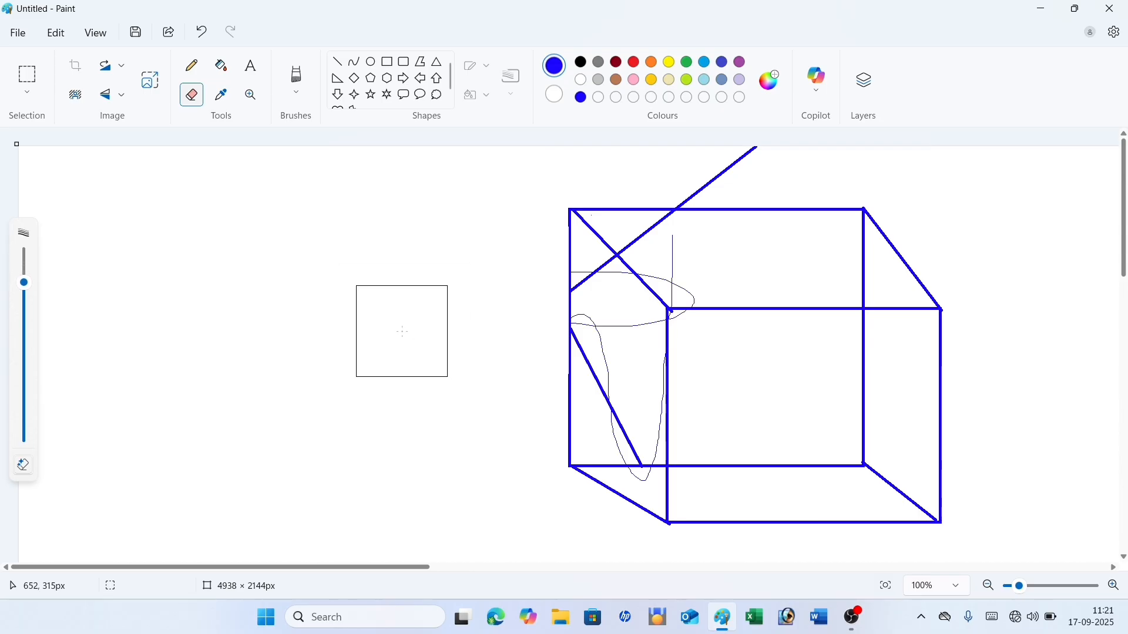
{"action": "key", "text": "ctrl+minus"}
{"action": "key", "text": "ctrl+minus"}
{"action": "key", "text": "ctrl+minus"}
{"action": "key", "text": "ctrl+minus"}
{"action": "key", "text": "ctrl+minus"}
{"action": "key", "text": "ctrl+minus"}
{"action": "key", "text": "ctrl+minus"}
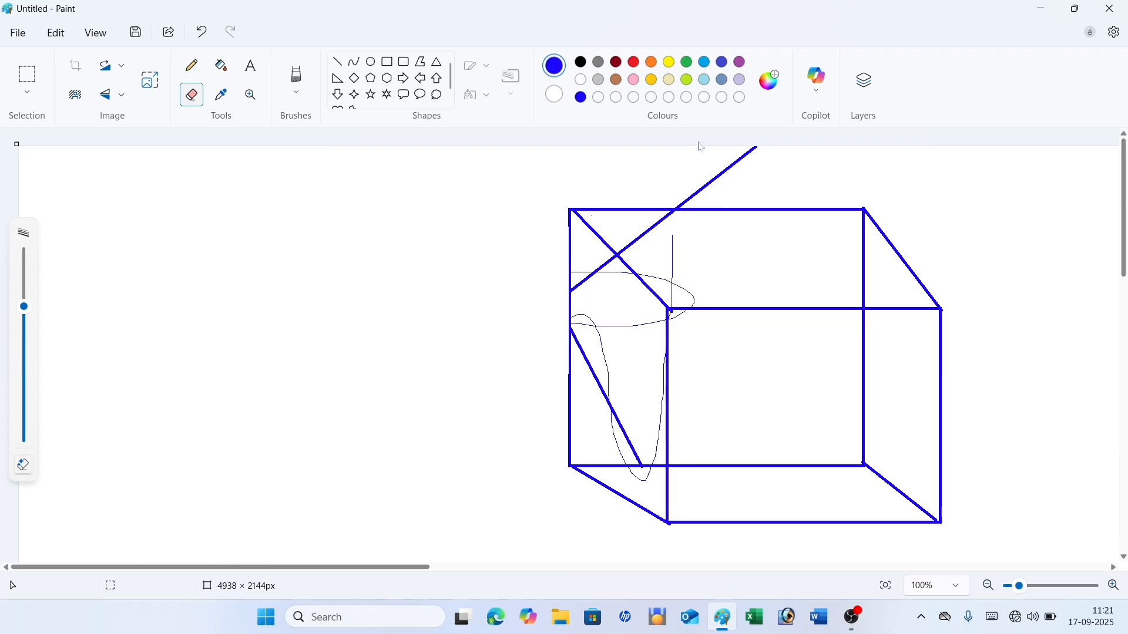
{"action": "mouse_move", "coordinate": [703, 154]}
{"action": "left_mouse_down"}
{"action": "mouse_move", "coordinate": [721, 171]}
{"action": "mouse_move", "coordinate": [736, 166]}
{"action": "mouse_move", "coordinate": [703, 175]}
{"action": "left_mouse_up"}
Step: Shrink the Eraser, mark two spots and a short stroke on the blank area with generative erase, and apply it
{"action": "mouse_move", "coordinate": [24, 309]}
{"action": "left_mouse_down"}
{"action": "mouse_move", "coordinate": [24, 361]}
{"action": "mouse_move", "coordinate": [24, 254]}
{"action": "mouse_move", "coordinate": [22, 418]}
{"action": "left_mouse_up"}
{"action": "left_click", "coordinate": [23, 470]}
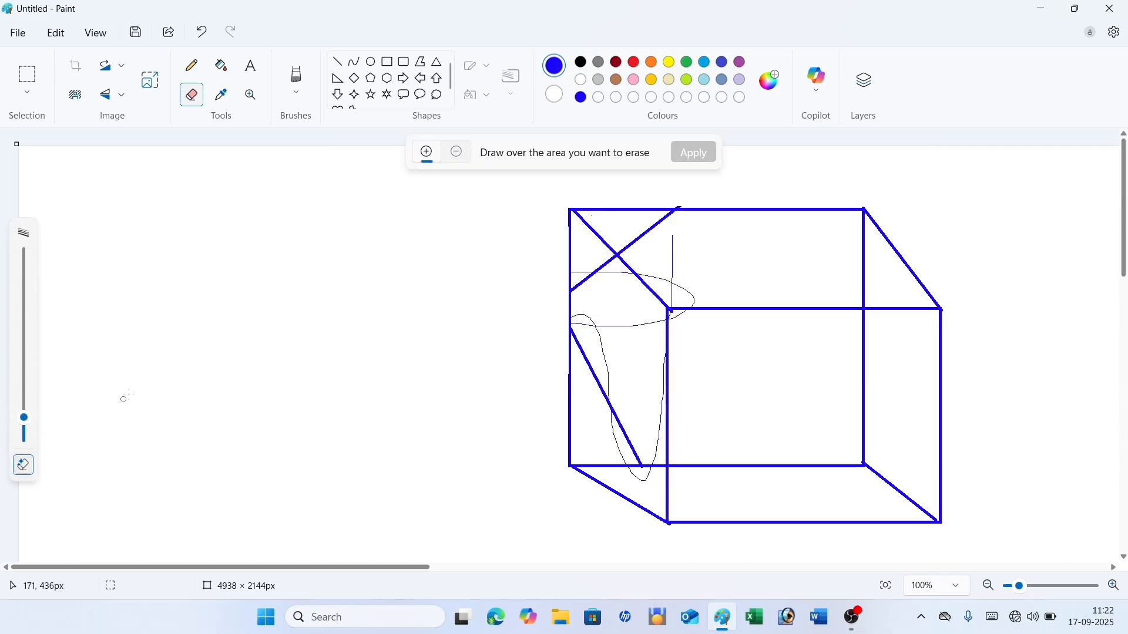
{"action": "left_click", "coordinate": [435, 298]}
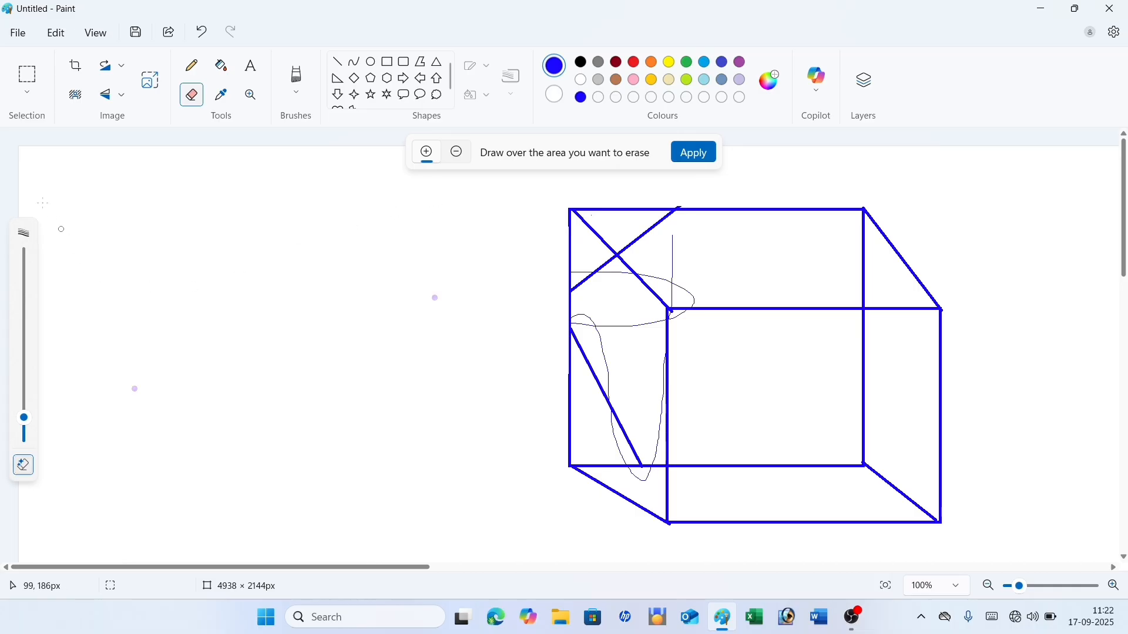
{"action": "left_click_drag", "start_coordinate": [65, 203], "coordinate": [176, 227]}
{"action": "left_click", "coordinate": [464, 158]}
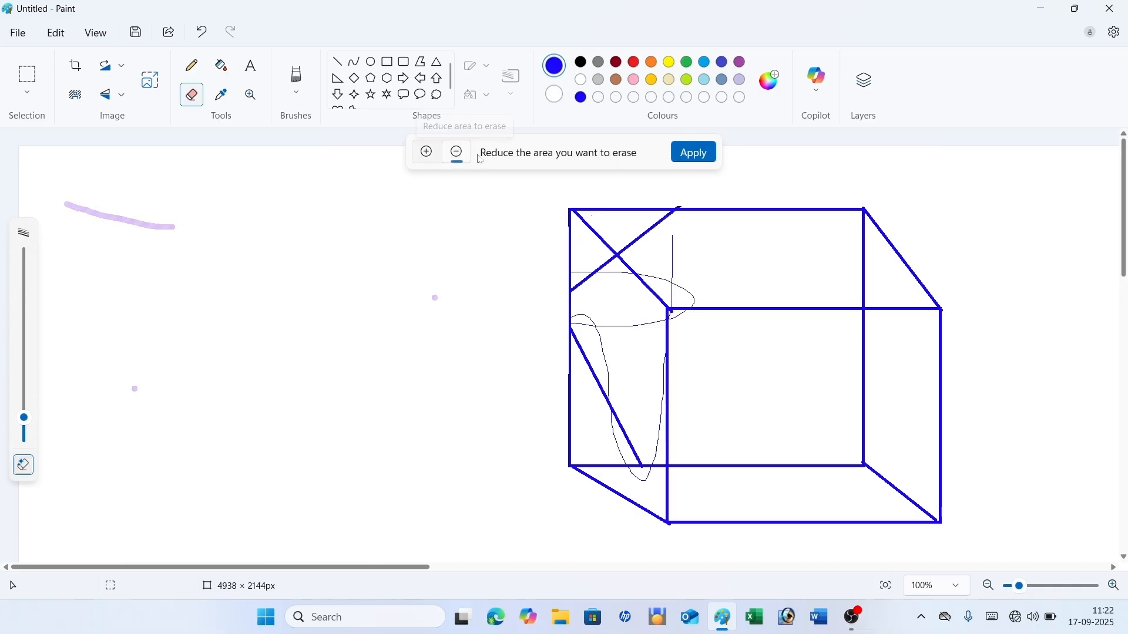
{"action": "left_click", "coordinate": [682, 158]}
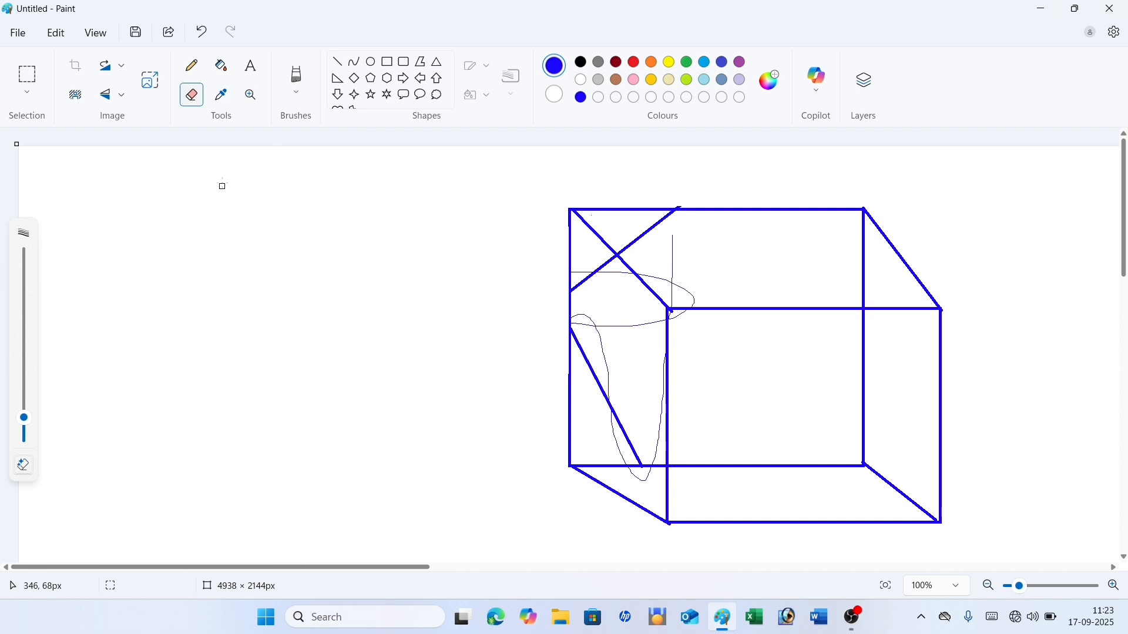
Step: Enlarge the Eraser to wipe the box and all remaining lines off the canvas, and reduce the Eraser size again
{"action": "left_click", "coordinate": [25, 259]}
{"action": "mouse_move", "coordinate": [748, 357]}
{"action": "left_mouse_down"}
{"action": "mouse_move", "coordinate": [765, 358]}
{"action": "mouse_move", "coordinate": [625, 362]}
{"action": "mouse_move", "coordinate": [802, 251]}
{"action": "mouse_move", "coordinate": [928, 437]}
{"action": "mouse_move", "coordinate": [779, 484]}
{"action": "mouse_move", "coordinate": [728, 452]}
{"action": "left_mouse_up"}
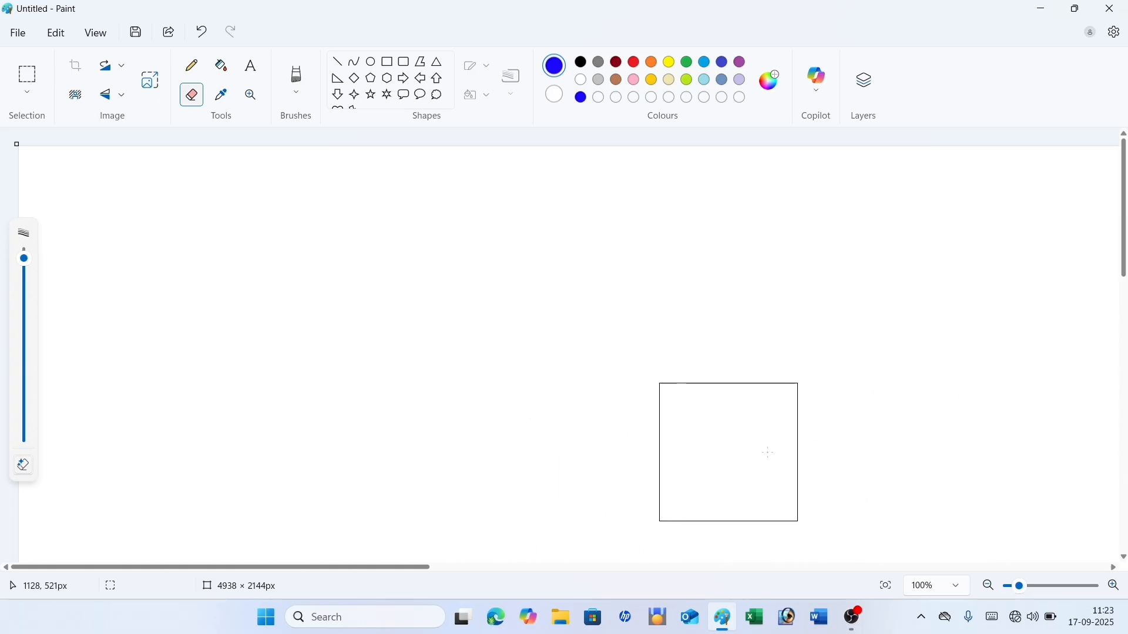
{"action": "left_click", "coordinate": [26, 381]}
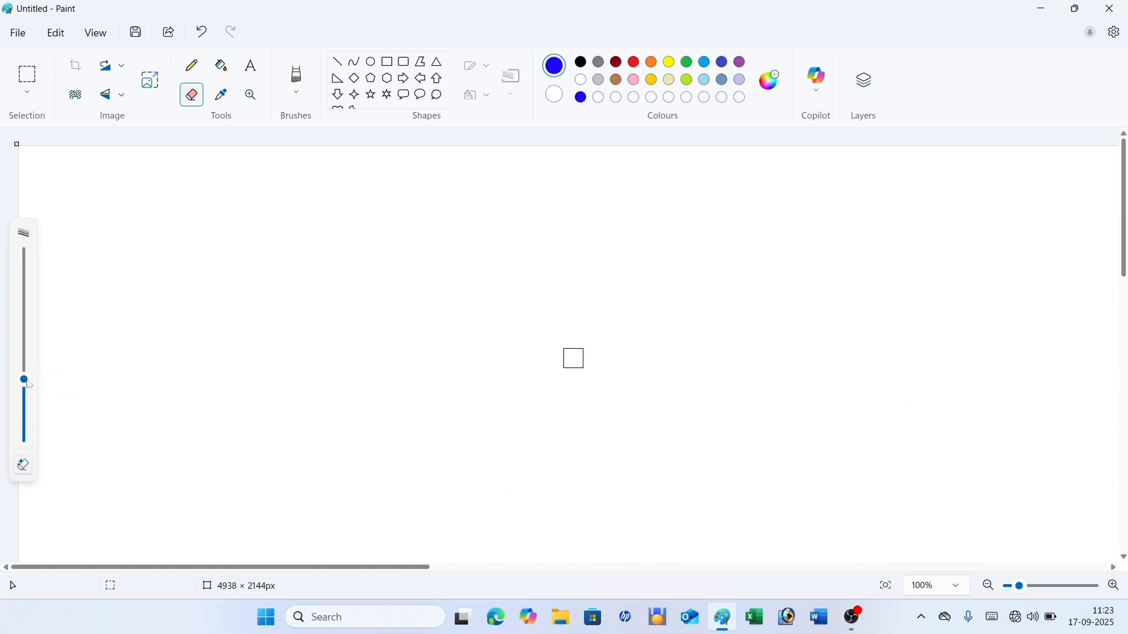
Step: Add a text box about 1296 × 159 px near the canvas's upper edge and enter the text Shivamcomputergyan
{"action": "left_click", "coordinate": [251, 72]}
{"action": "mouse_move", "coordinate": [206, 222]}
{"action": "left_mouse_down"}
{"action": "mouse_move", "coordinate": [746, 319]}
{"action": "mouse_move", "coordinate": [961, 317]}
{"action": "left_mouse_up"}
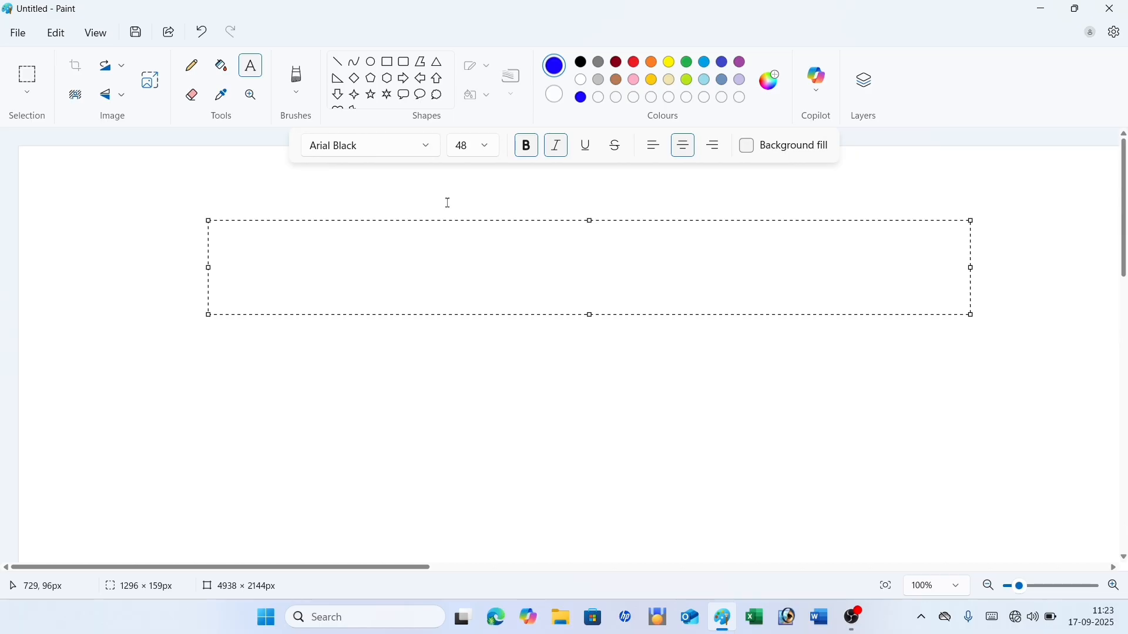
{"action": "type", "text": "Shiv"}
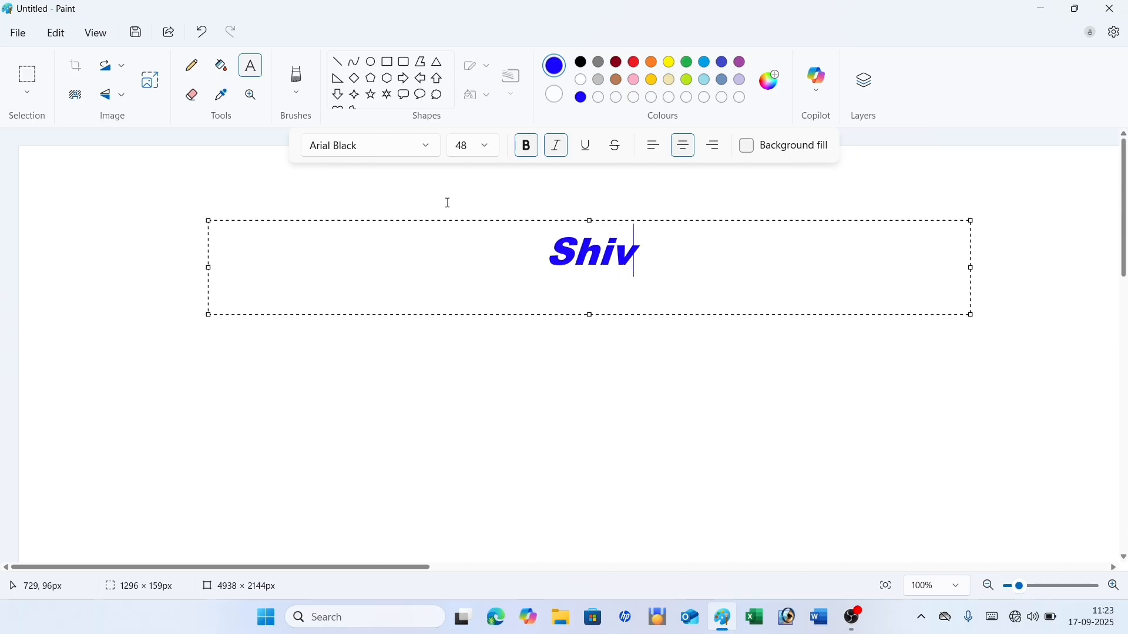
{"action": "type", "text": "amcom"}
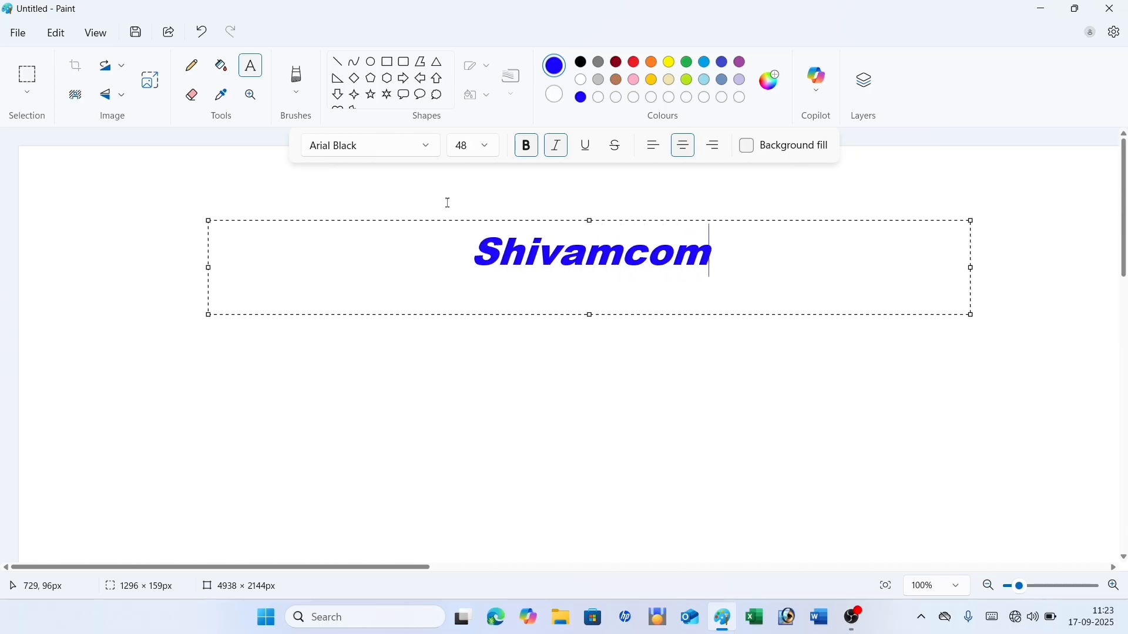
{"action": "type", "text": "pu"}
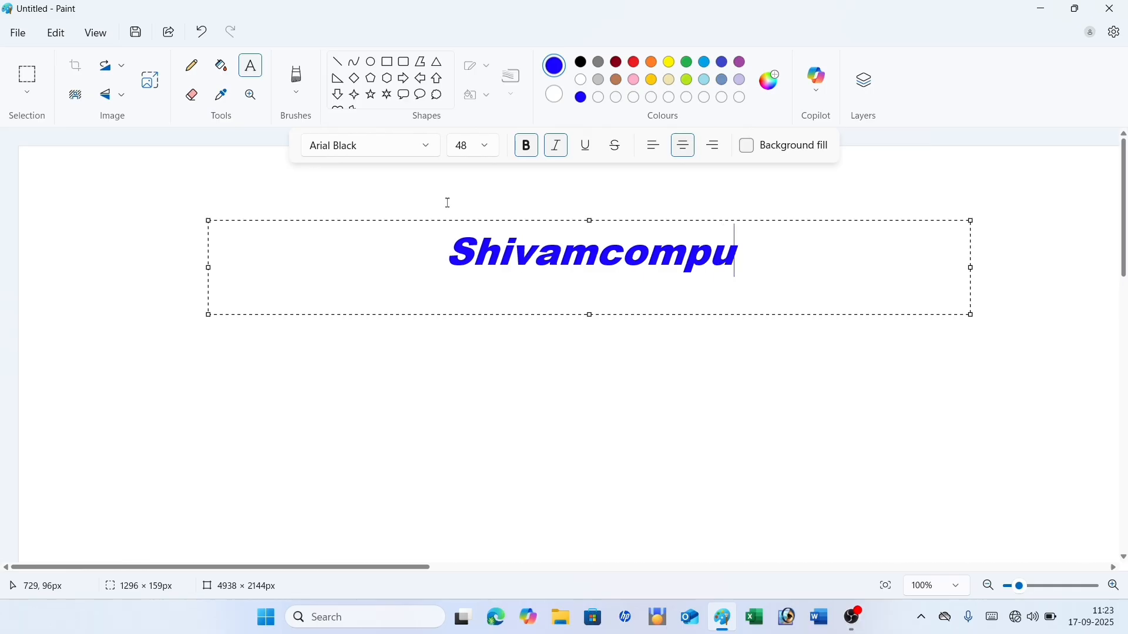
{"action": "type", "text": "tergya"}
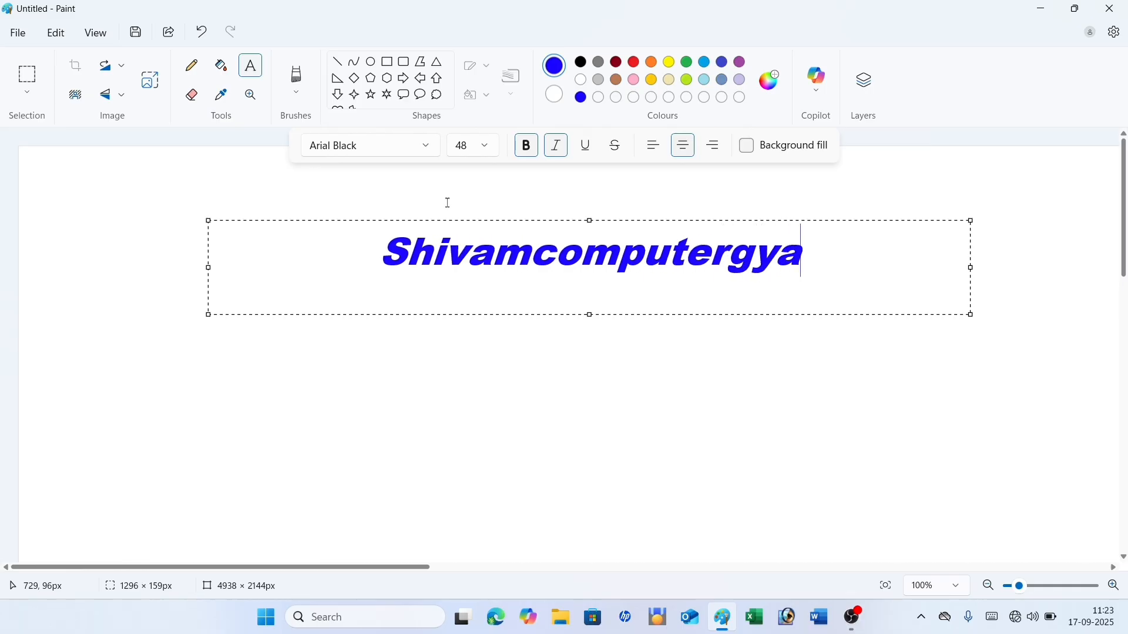
{"action": "type", "text": "n"}
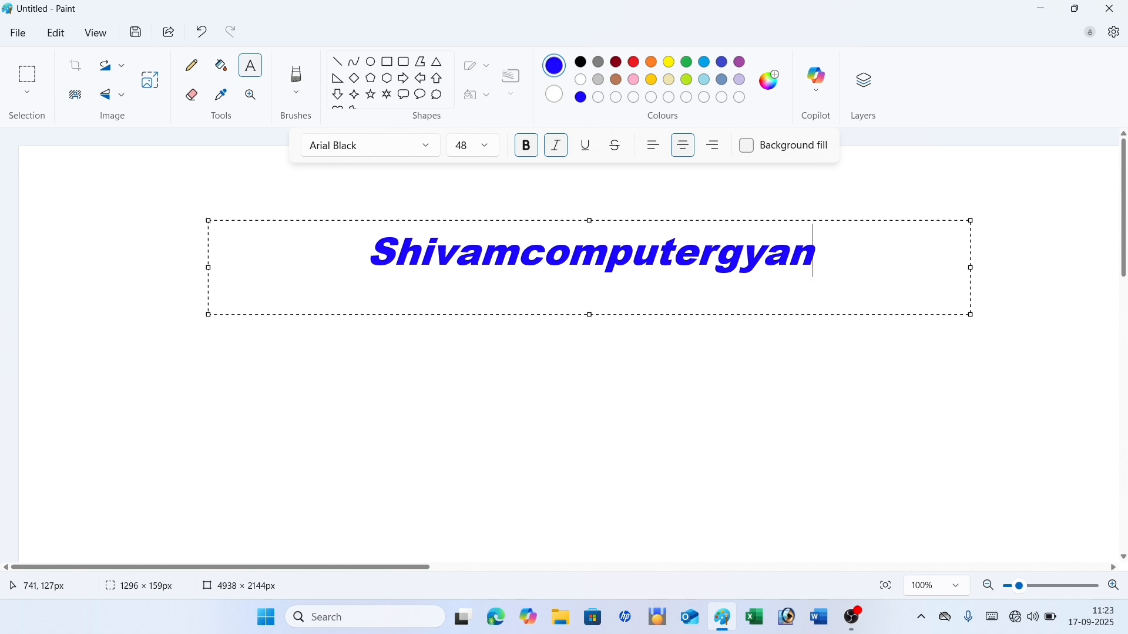
Step: Select the entire Shivamcomputergyan text, remove its italics and set it in bold
{"action": "key", "text": "shift+Left"}
{"action": "key", "text": "shift+Left"}
{"action": "key", "text": "shift+Left"}
{"action": "key", "text": "shift+Left"}
{"action": "key", "text": "shift+Left"}
{"action": "key", "text": "shift+Left"}
{"action": "key", "text": "shift+Left"}
{"action": "key", "text": "shift+Left"}
{"action": "key", "text": "shift+Left"}
{"action": "key", "text": "shift+Left"}
{"action": "key", "text": "shift+Left"}
{"action": "key", "text": "shift+Left"}
{"action": "key", "text": "shift+Left"}
{"action": "key", "text": "shift+Left"}
{"action": "key", "text": "shift+Left"}
{"action": "key", "text": "shift+Left"}
{"action": "key", "text": "shift+Left"}
{"action": "key", "text": "shift+Left"}
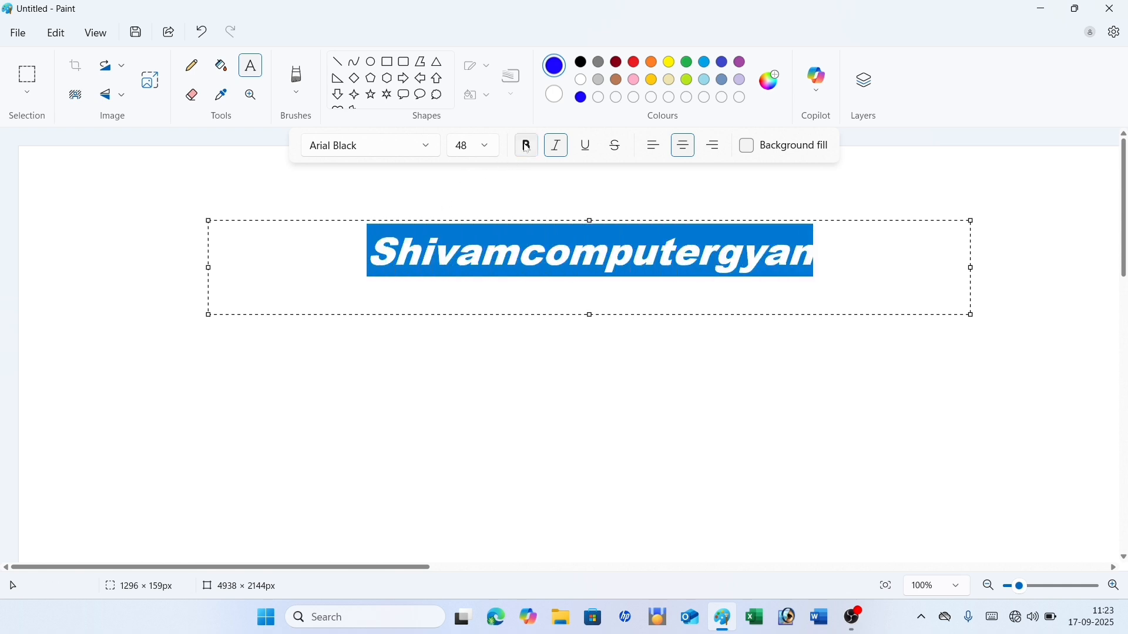
{"action": "left_click", "coordinate": [558, 150]}
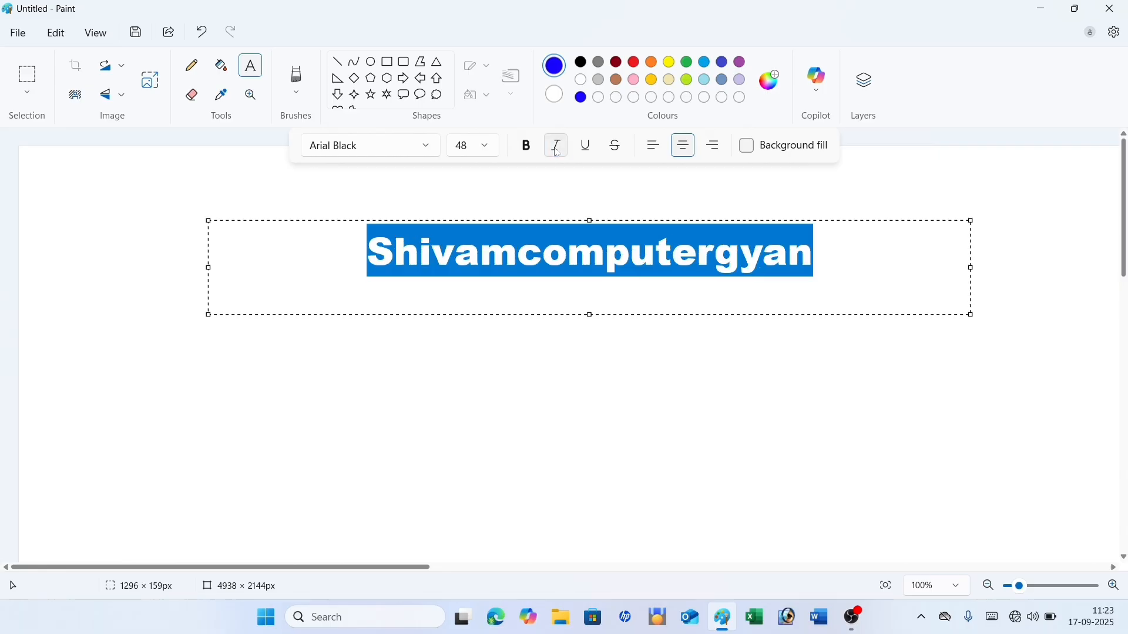
{"action": "left_click", "coordinate": [525, 149]}
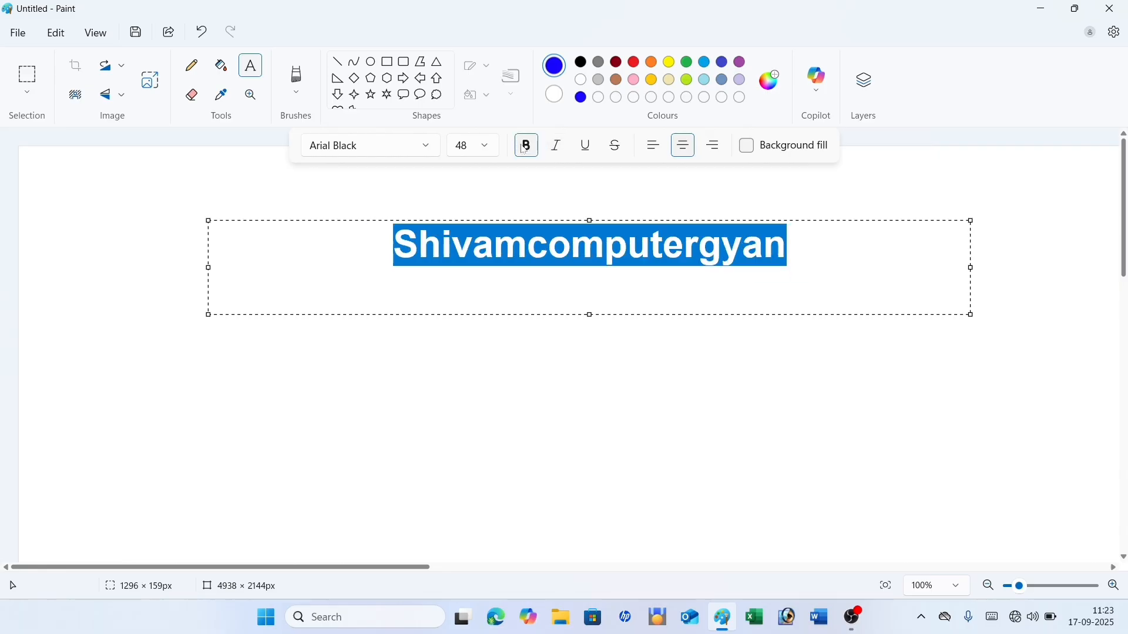
Step: Try underline and strikethrough on the selected text and remove both again
{"action": "left_click", "coordinate": [589, 151]}
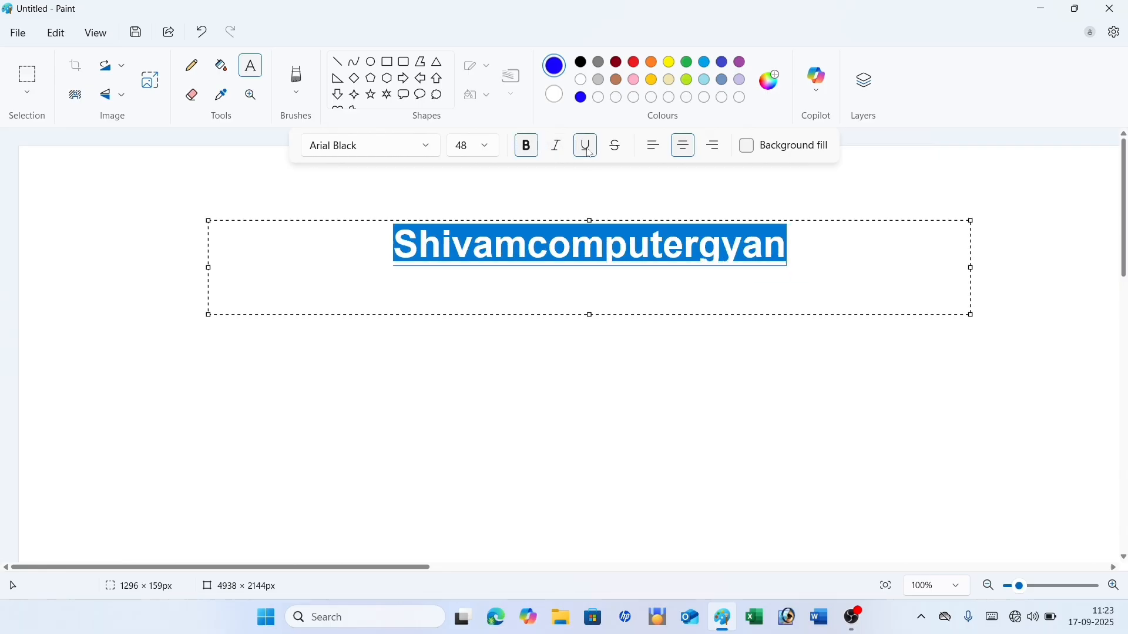
{"action": "left_click", "coordinate": [617, 148]}
{"action": "left_click", "coordinate": [617, 154]}
{"action": "left_click", "coordinate": [585, 154]}
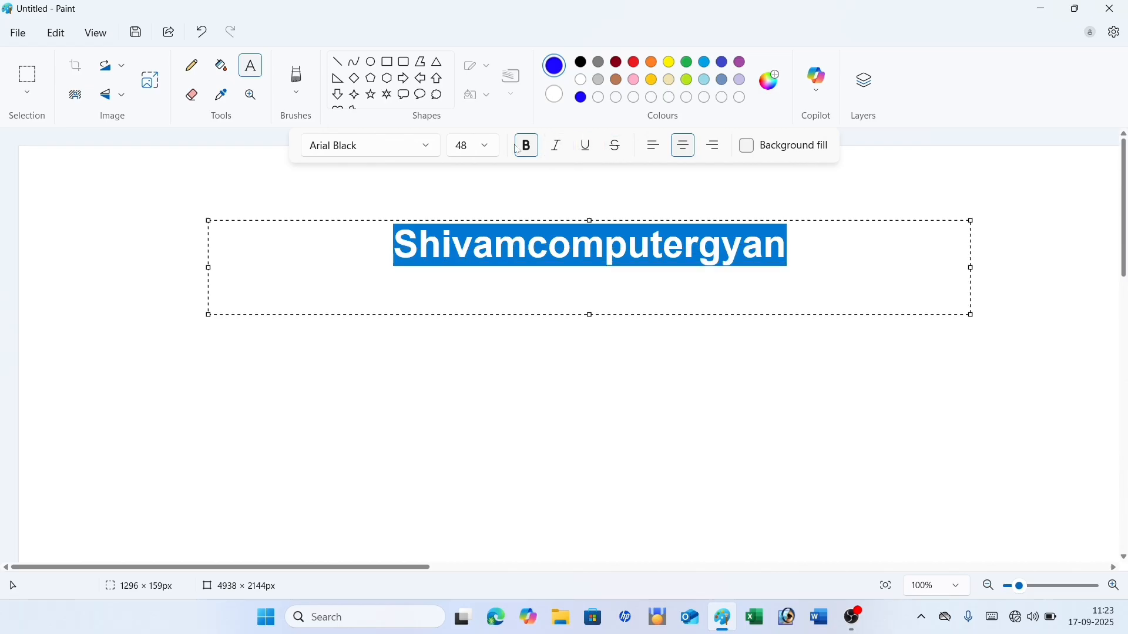
Step: Try left and right alignment on the selected text and return it to centred
{"action": "left_click", "coordinate": [653, 150]}
{"action": "left_click", "coordinate": [683, 150]}
{"action": "left_click", "coordinate": [712, 150]}
{"action": "left_click", "coordinate": [687, 151]}
Step: Turn on background fill for the text box and colour the text yellow
{"action": "left_click", "coordinate": [749, 148]}
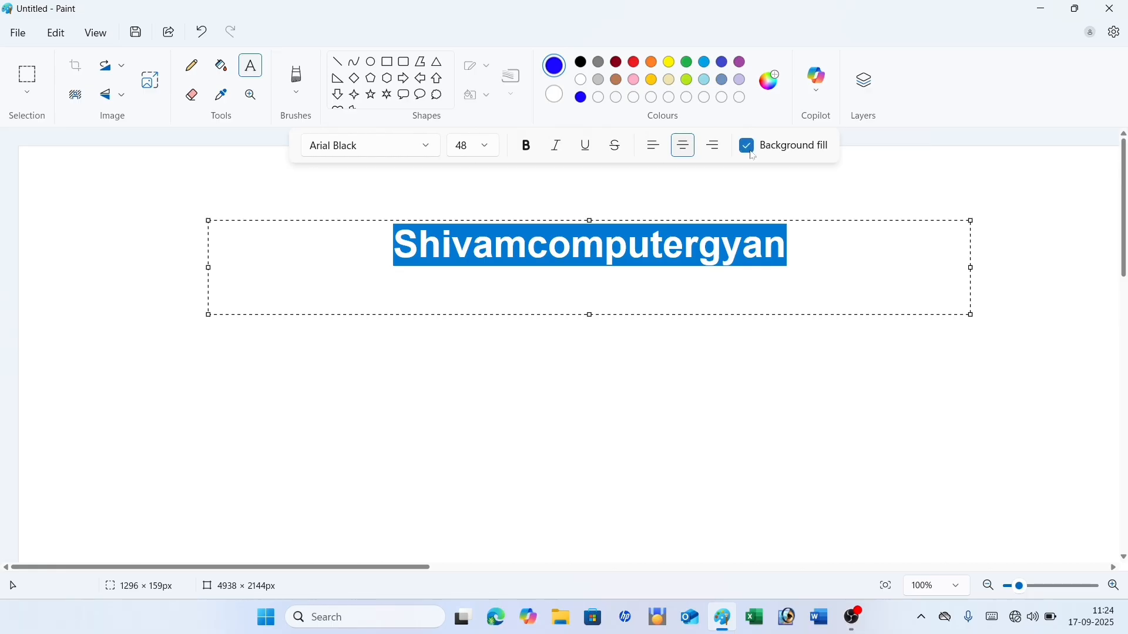
{"action": "left_click", "coordinate": [669, 61]}
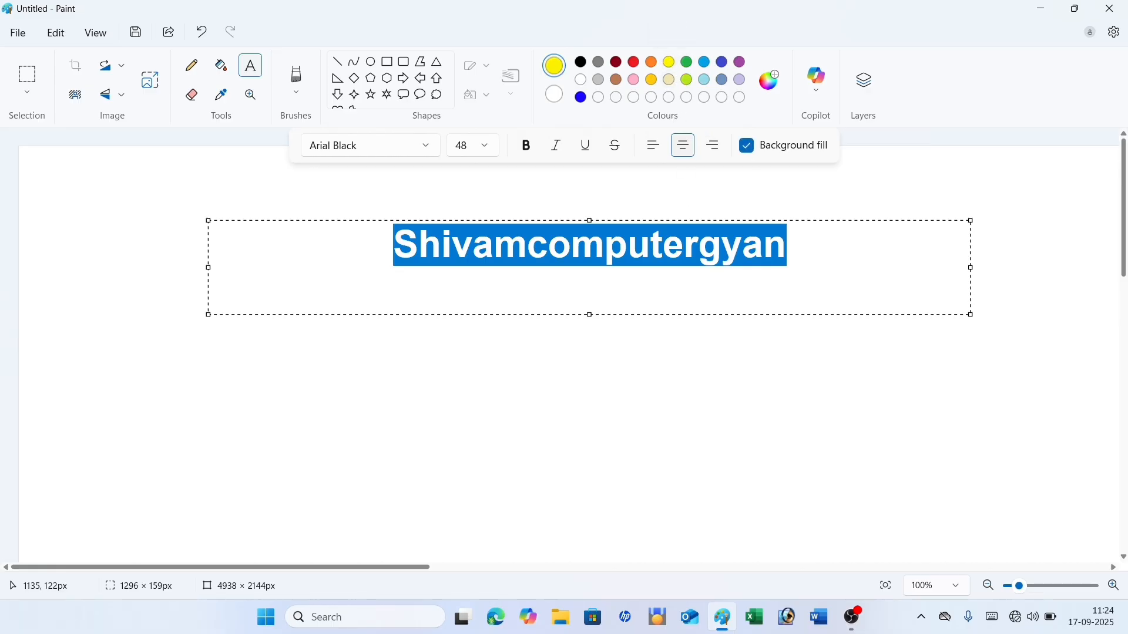
{"action": "key", "text": "Right"}
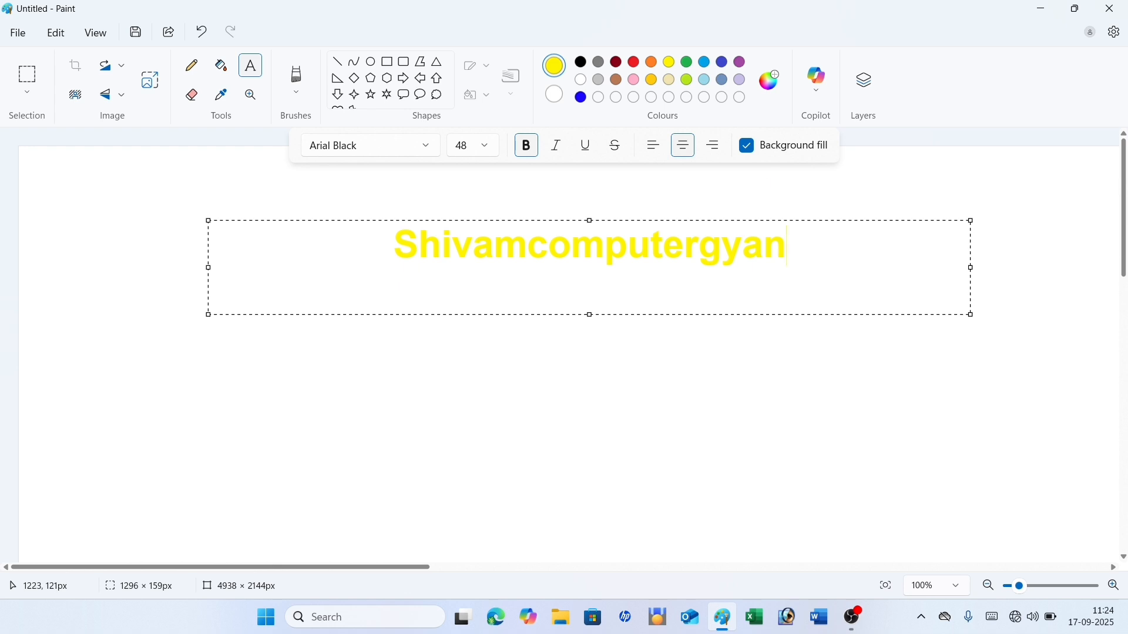
Step: Fill the text's background rectangle with yellow and refill it with the custom blue
{"action": "left_click", "coordinate": [231, 70]}
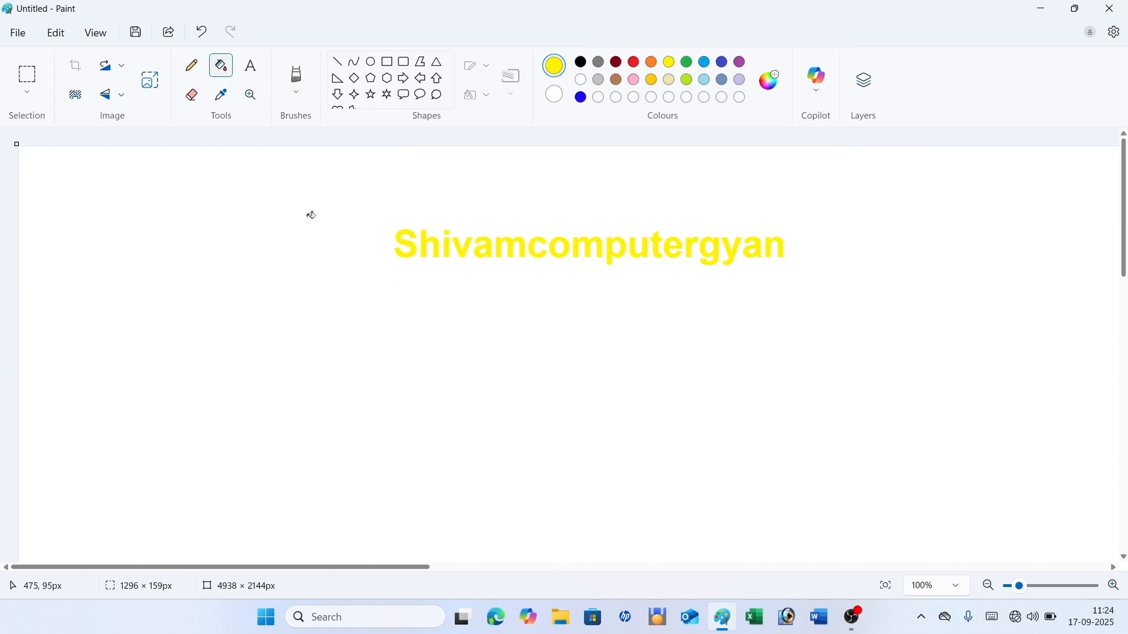
{"action": "left_click", "coordinate": [328, 239]}
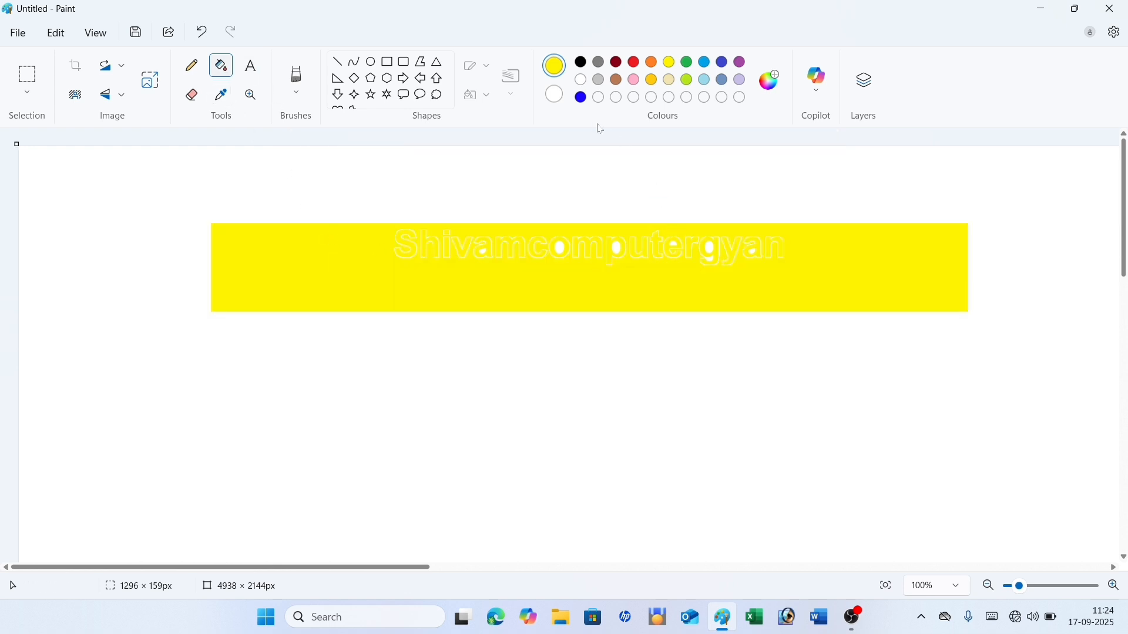
{"action": "left_click", "coordinate": [582, 98]}
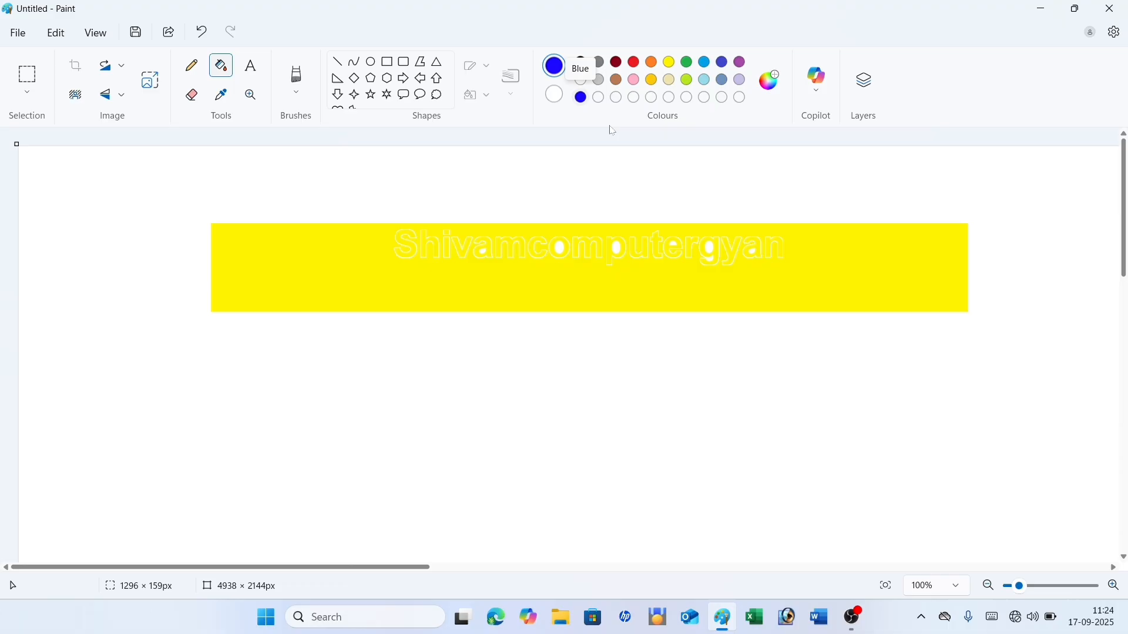
{"action": "left_click", "coordinate": [760, 259]}
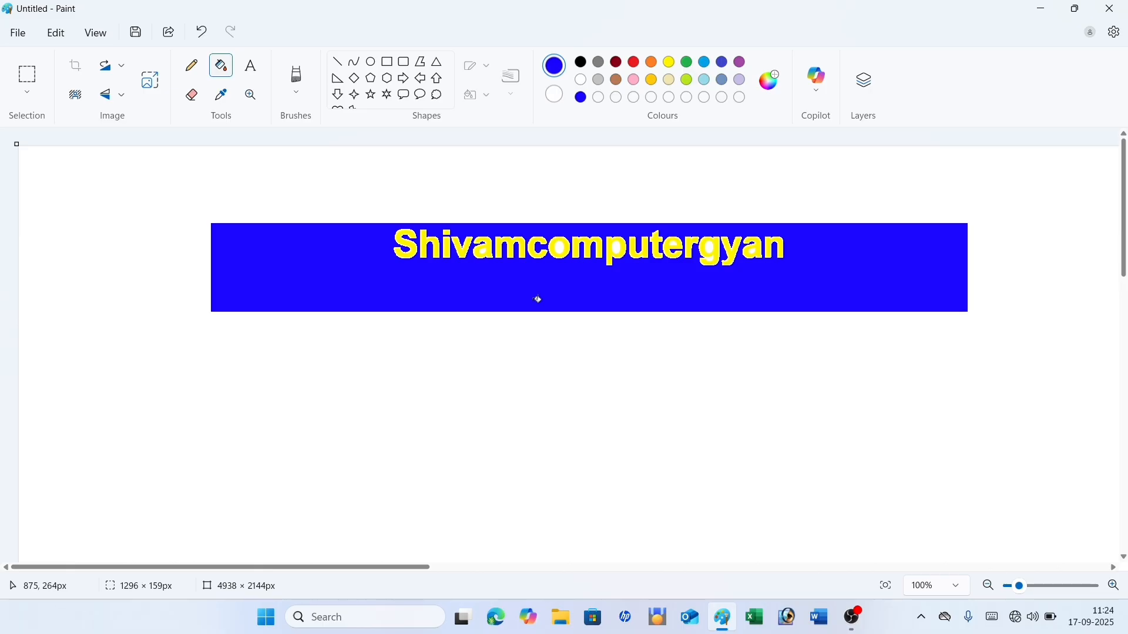
Step: Sample white from the canvas to fill the blue rectangle, and sample the yellow of the lettering with the Colour picker
{"action": "left_click", "coordinate": [221, 94]}
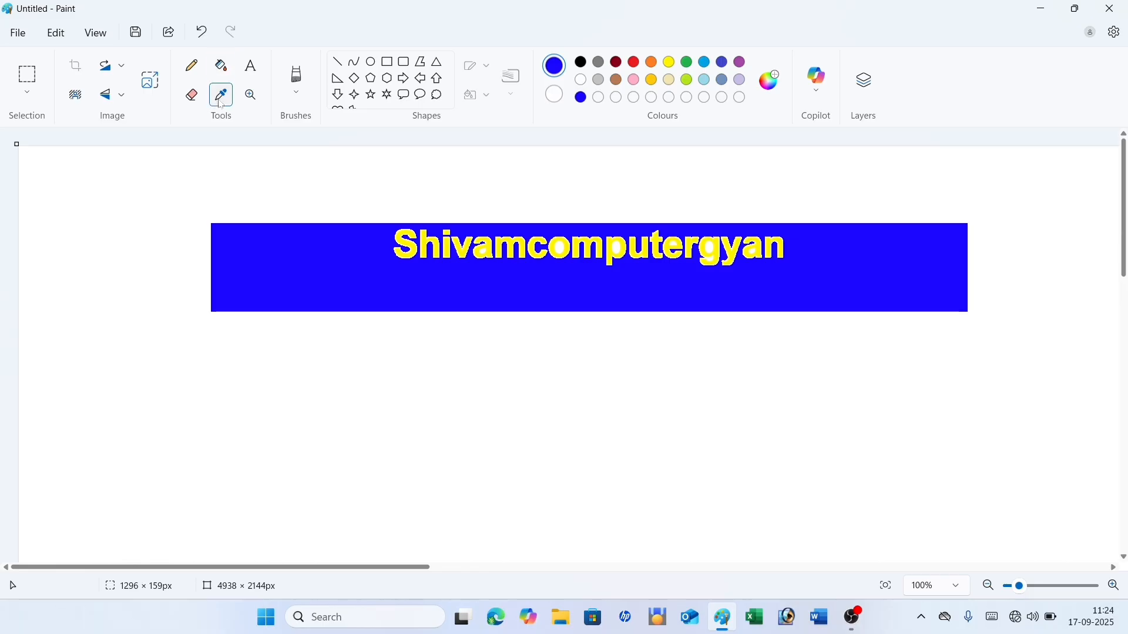
{"action": "left_click", "coordinate": [406, 378]}
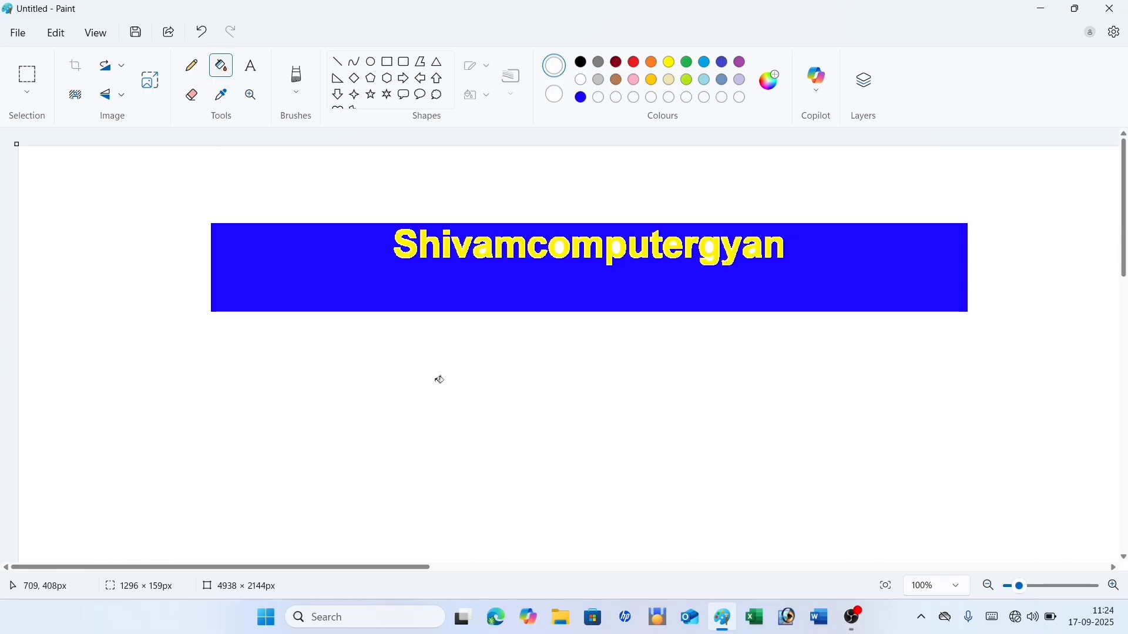
{"action": "left_click", "coordinate": [476, 282]}
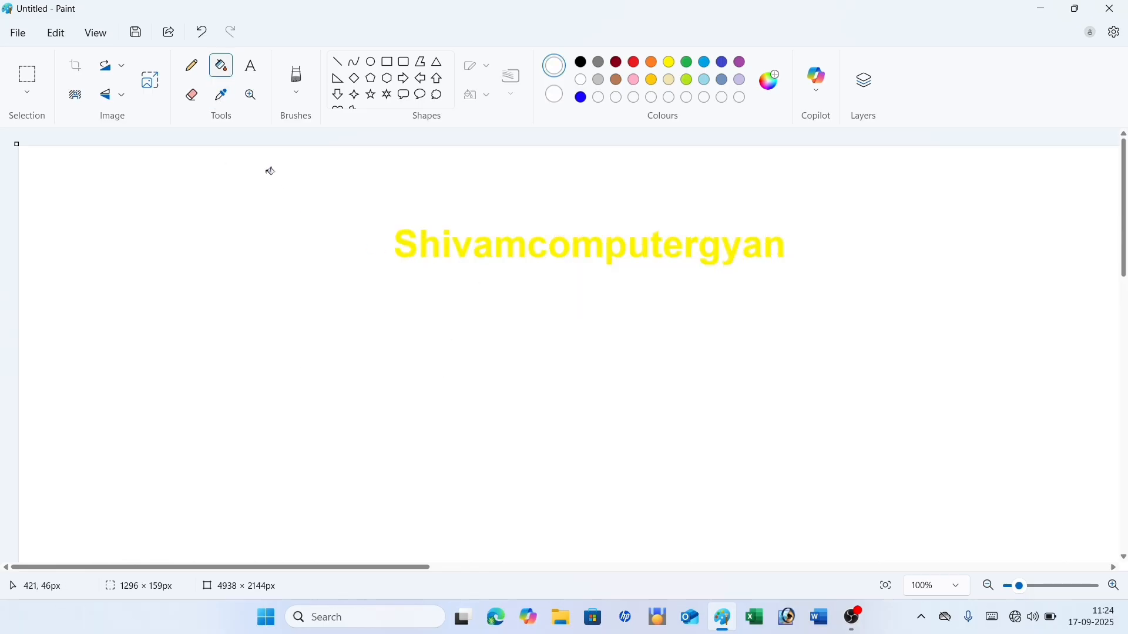
{"action": "left_click", "coordinate": [224, 97]}
{"action": "left_click", "coordinate": [607, 248]}
Step: Zoom in on the canvas step by step with the Magnifier, and zoom out to 80%
{"action": "left_click", "coordinate": [251, 95]}
{"action": "left_click", "coordinate": [372, 229]}
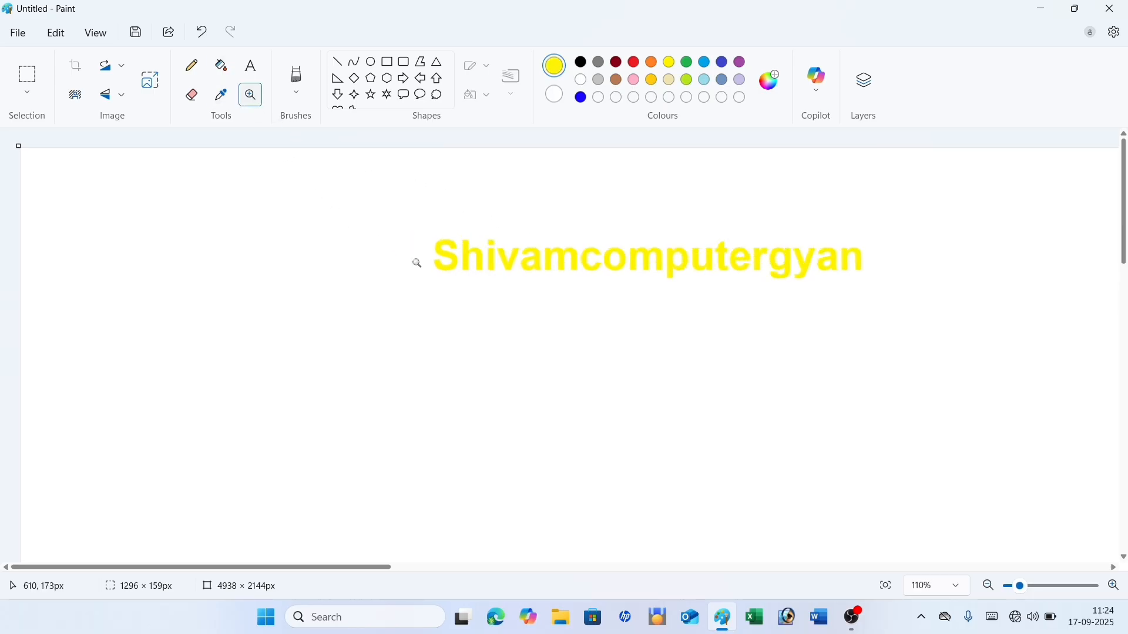
{"action": "left_click", "coordinate": [417, 280]}
{"action": "left_click", "coordinate": [417, 280]}
{"action": "left_click", "coordinate": [417, 279]}
{"action": "left_click", "coordinate": [418, 280]}
{"action": "left_click", "coordinate": [417, 280]}
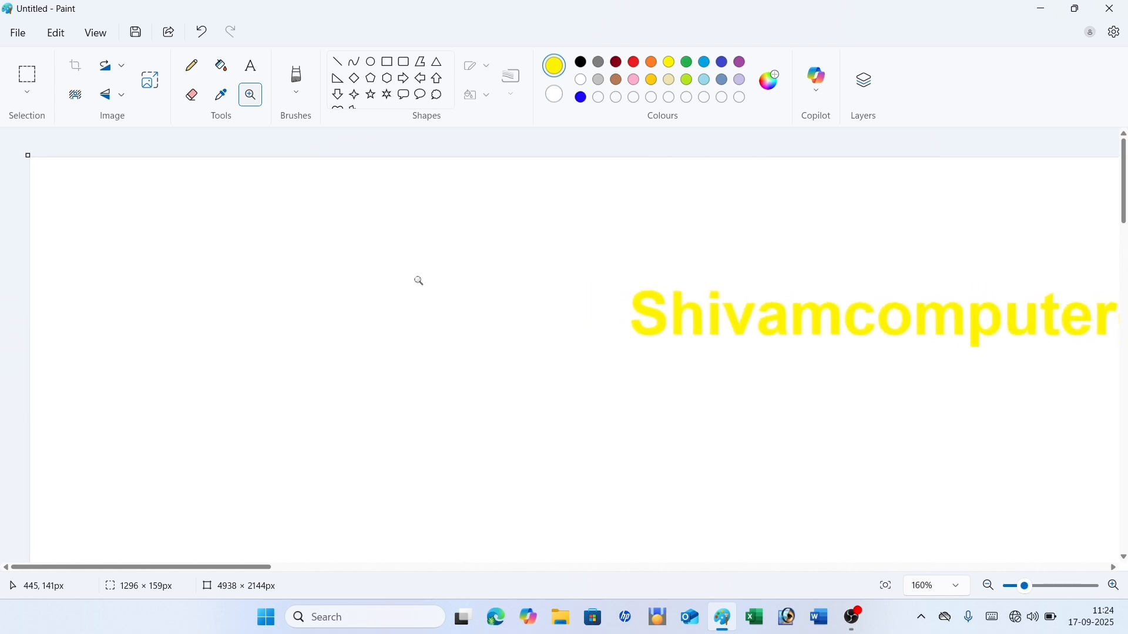
{"action": "left_click", "coordinate": [418, 280]}
{"action": "right_click", "coordinate": [418, 280]}
{"action": "right_click", "coordinate": [417, 280]}
{"action": "right_click", "coordinate": [418, 280]}
{"action": "right_click", "coordinate": [418, 281]}
{"action": "right_click", "coordinate": [418, 281]}
{"action": "right_click", "coordinate": [417, 280]}
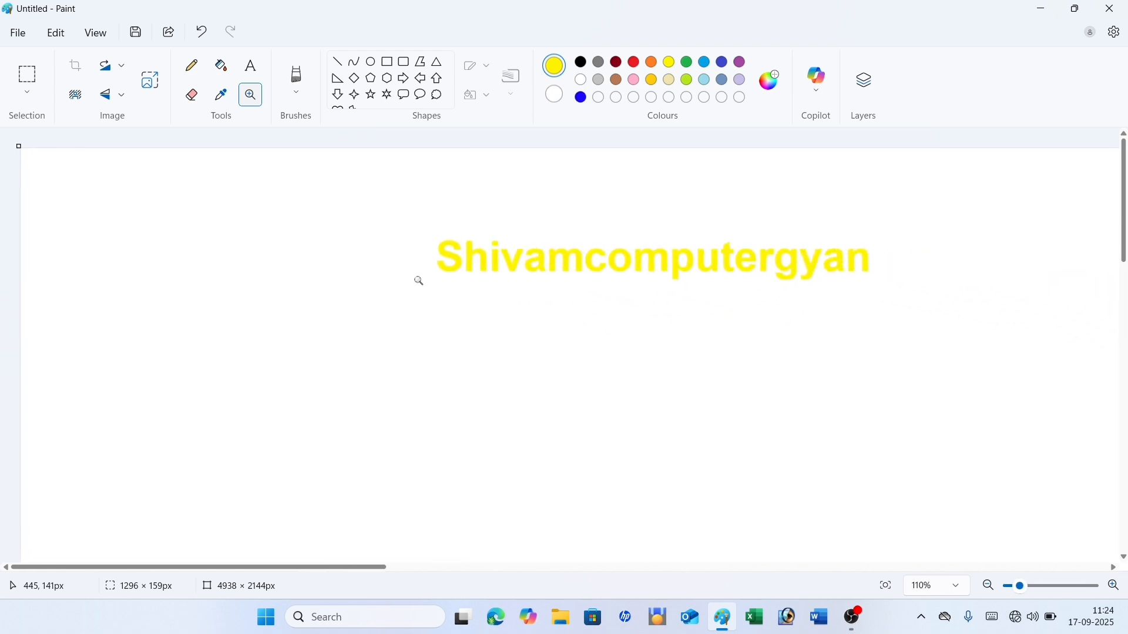
{"action": "right_click", "coordinate": [417, 281]}
{"action": "right_click", "coordinate": [417, 281]}
{"action": "right_click", "coordinate": [417, 280]}
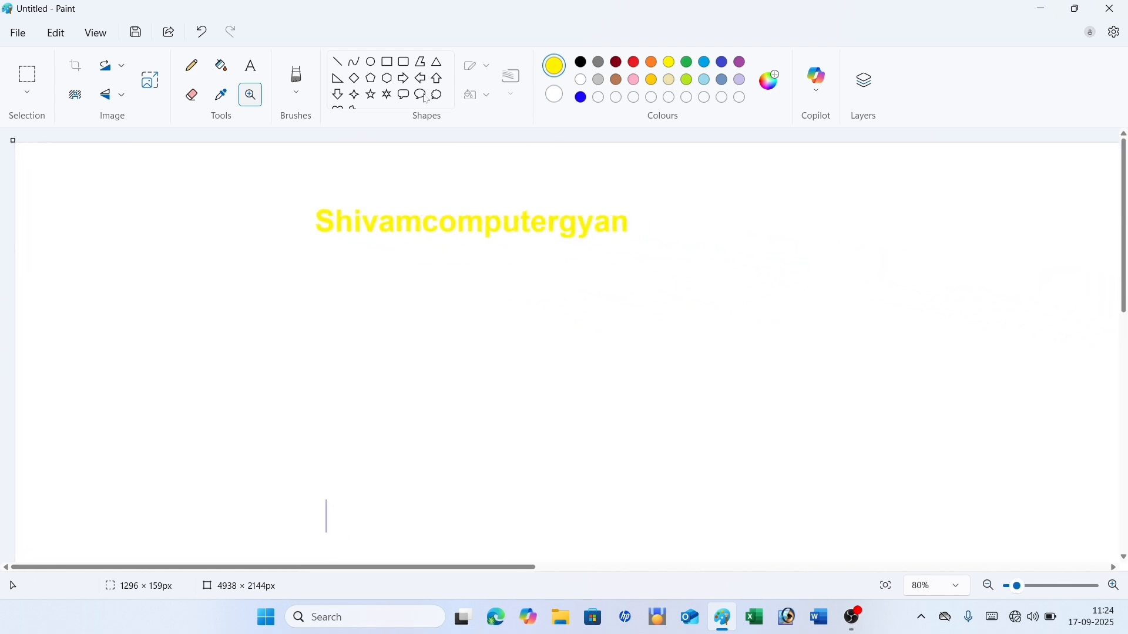
Step: Draw a rectangle about 658 × 477 px below the text with a black outline
{"action": "left_click", "coordinate": [388, 61]}
{"action": "left_click_drag", "start_coordinate": [328, 276], "coordinate": [638, 501]}
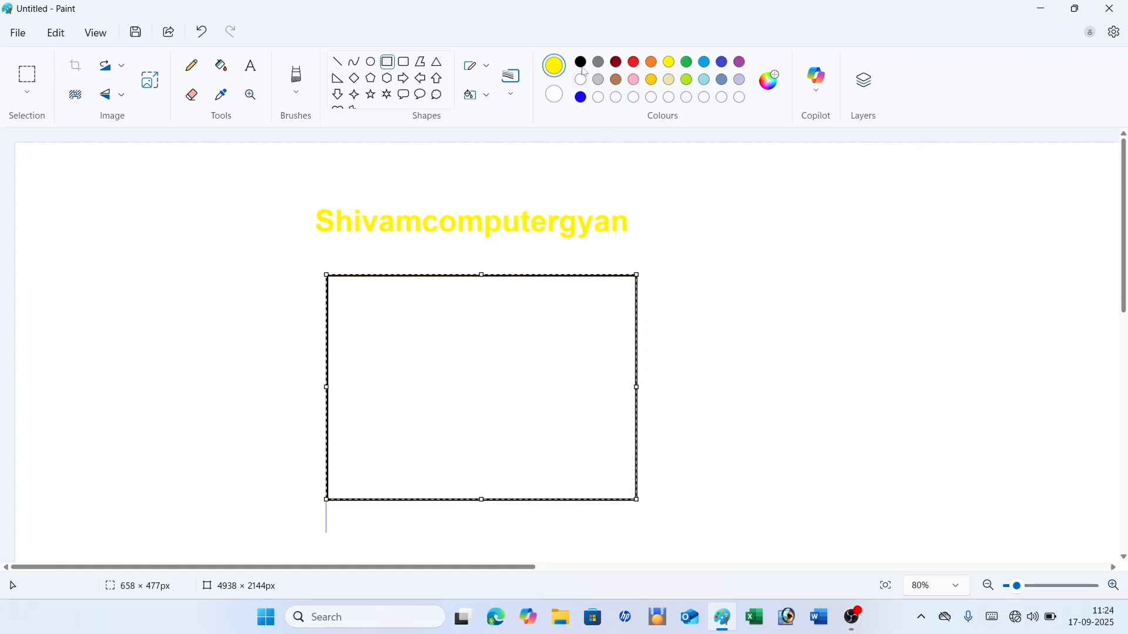
{"action": "left_click", "coordinate": [581, 62]}
{"action": "left_click", "coordinate": [710, 279]}
Step: Draw a six-point star about 332 × 262 px, centre it roughly inside the rectangle and outline it in red
{"action": "left_click", "coordinate": [387, 95]}
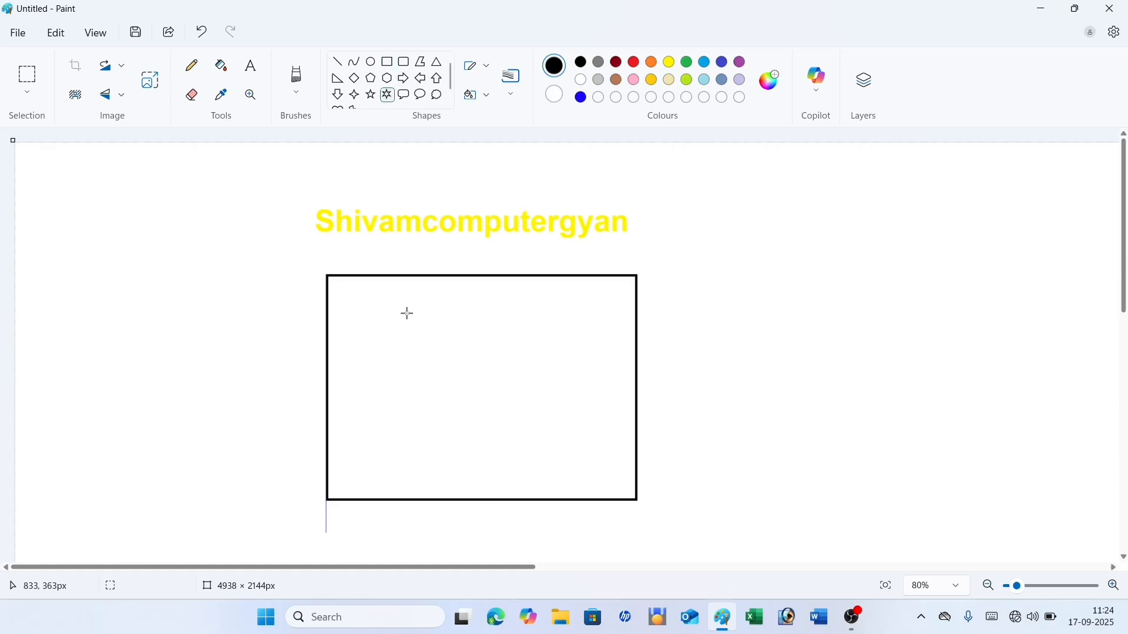
{"action": "mouse_move", "coordinate": [428, 329]}
{"action": "left_mouse_down"}
{"action": "mouse_move", "coordinate": [528, 441]}
{"action": "mouse_move", "coordinate": [585, 454]}
{"action": "left_mouse_up"}
{"action": "left_click_drag", "start_coordinate": [524, 419], "coordinate": [489, 409]}
{"action": "left_click", "coordinate": [634, 63]}
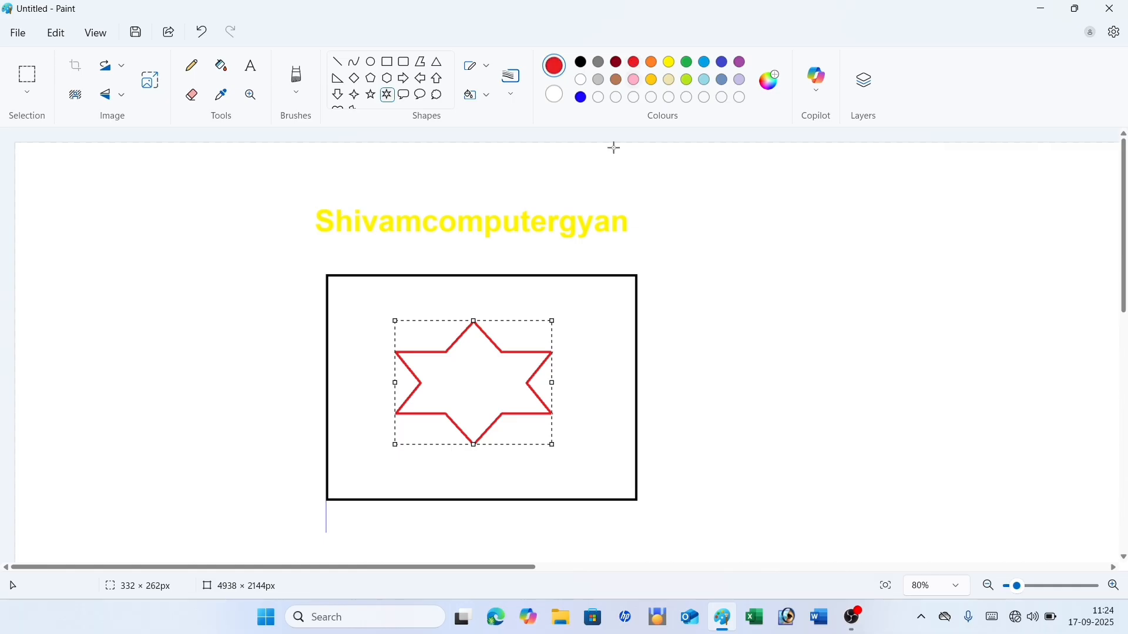
Step: Fill the star with red and the rectangle area around it with light blue
{"action": "left_click", "coordinate": [221, 65]}
{"action": "left_click", "coordinate": [488, 386]}
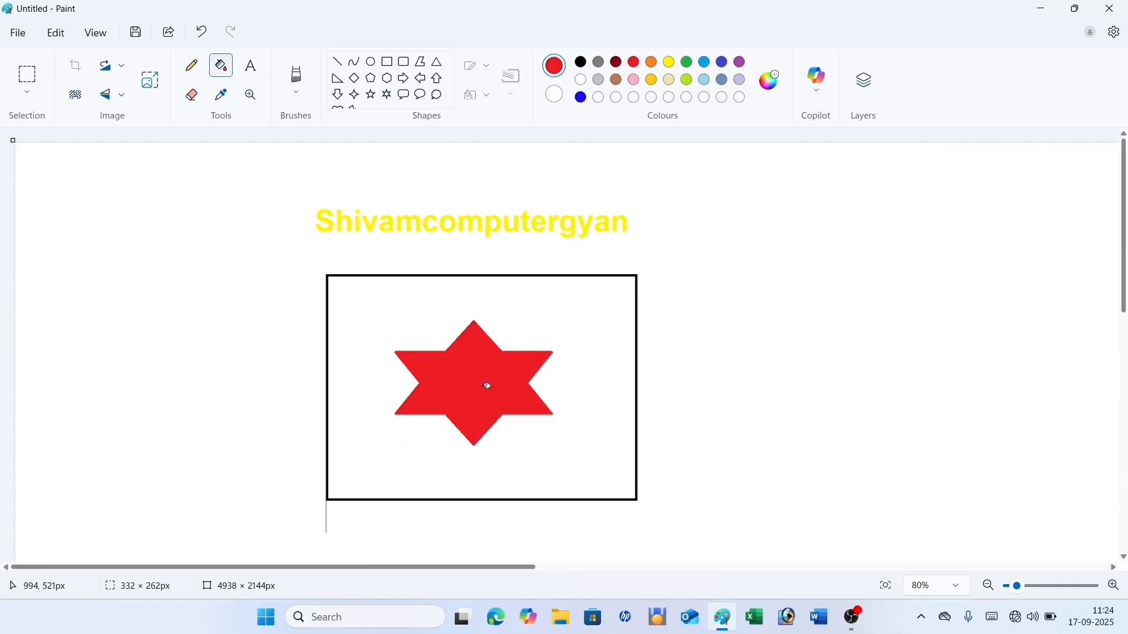
{"action": "left_click", "coordinate": [704, 62]}
{"action": "left_click", "coordinate": [598, 306]}
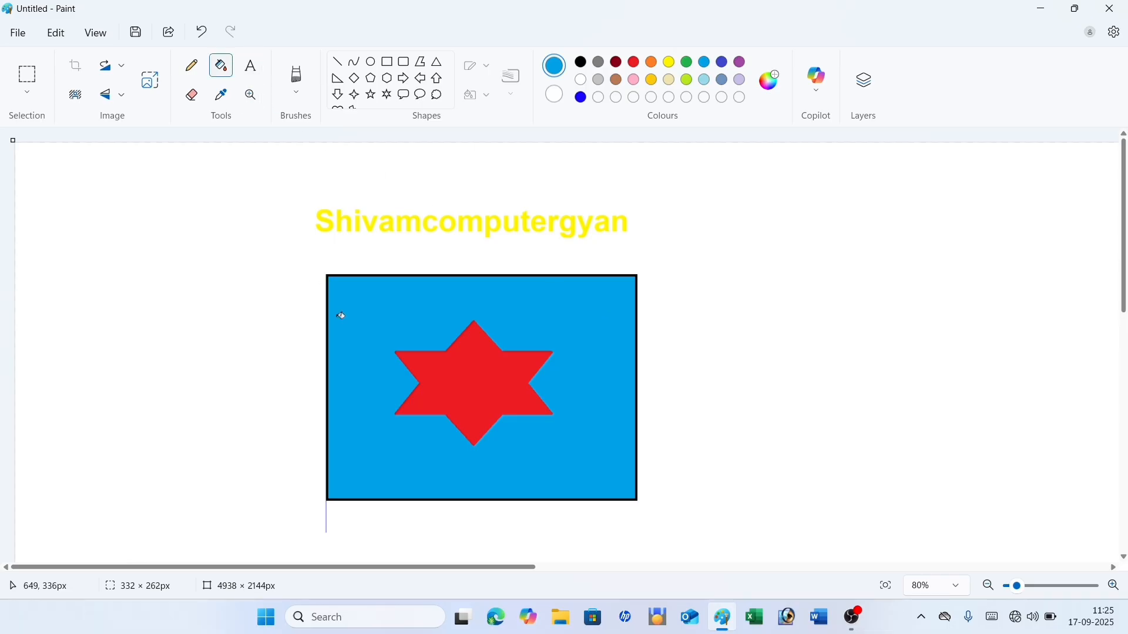
Step: Zoom in on the drawing to 90% with the Magnifier
{"action": "left_click", "coordinate": [252, 96]}
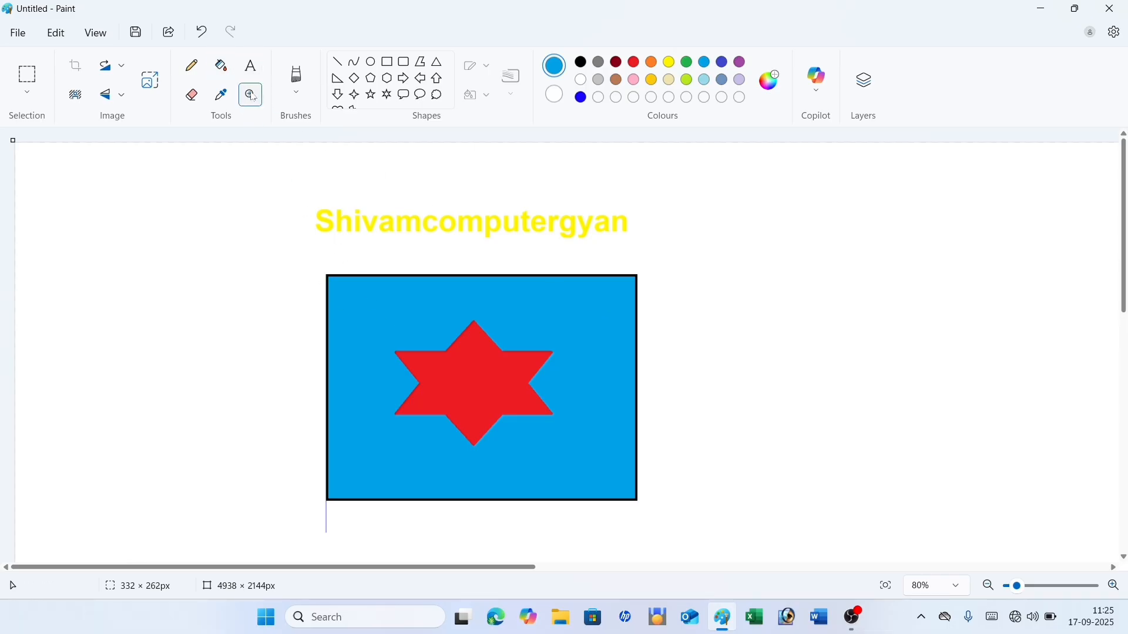
{"action": "left_click", "coordinate": [270, 327]}
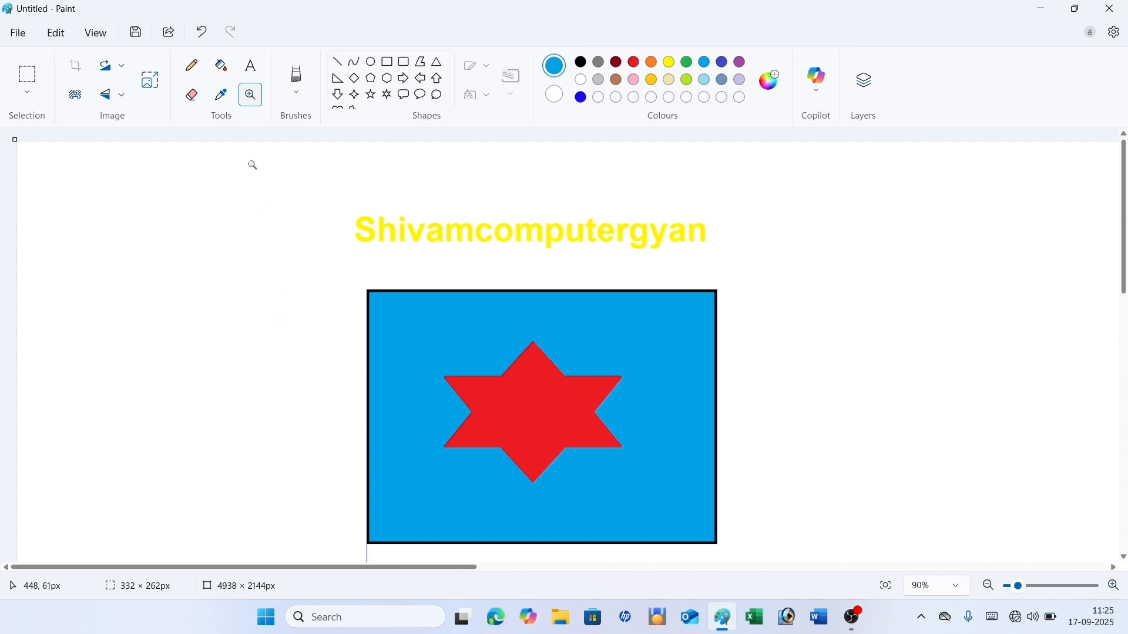
{"action": "left_click", "coordinate": [248, 102]}
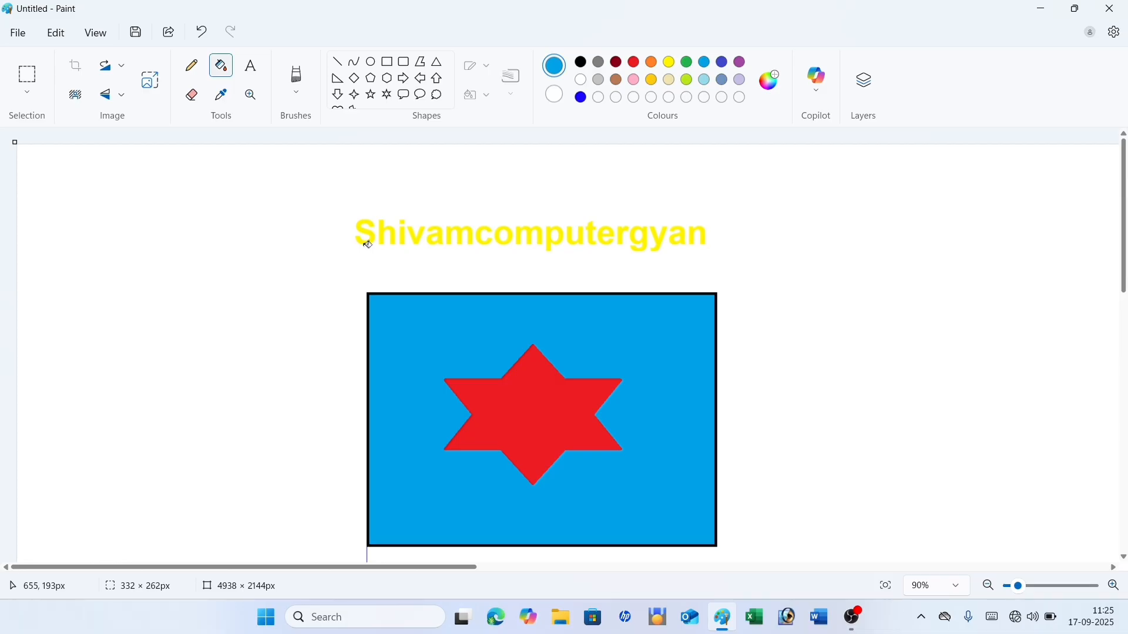
Step: Undo the fills, shapes, text and erasing back to the blue 3D box drawing, and redo the erasing to a blank canvas
{"action": "key", "text": "ctrl+z"}
{"action": "key", "text": "ctrl+z"}
{"action": "key", "text": "ctrl+z"}
{"action": "key", "text": "ctrl+z"}
{"action": "key", "text": "ctrl+z"}
{"action": "key", "text": "ctrl+z"}
{"action": "key", "text": "ctrl+z"}
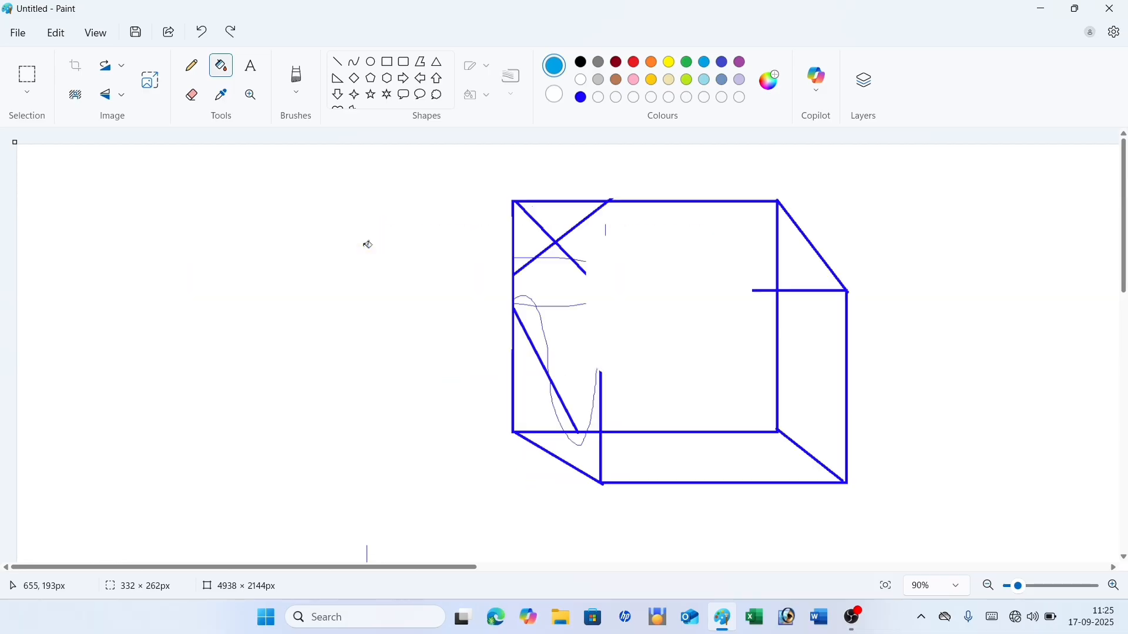
{"action": "key", "text": "ctrl+z"}
{"action": "key", "text": "ctrl+y"}
{"action": "key", "text": "ctrl+y"}
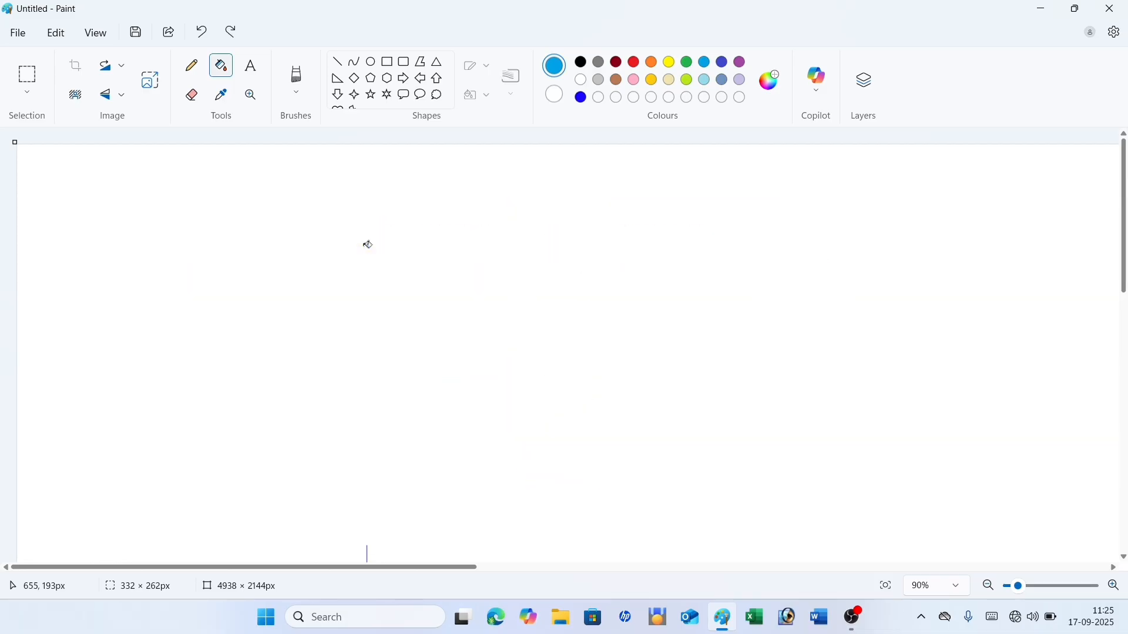
Step: View the Resize and Skew options for the blank canvas without applying any change
{"action": "key", "text": "ctrl+z"}
{"action": "left_click", "coordinate": [148, 82]}
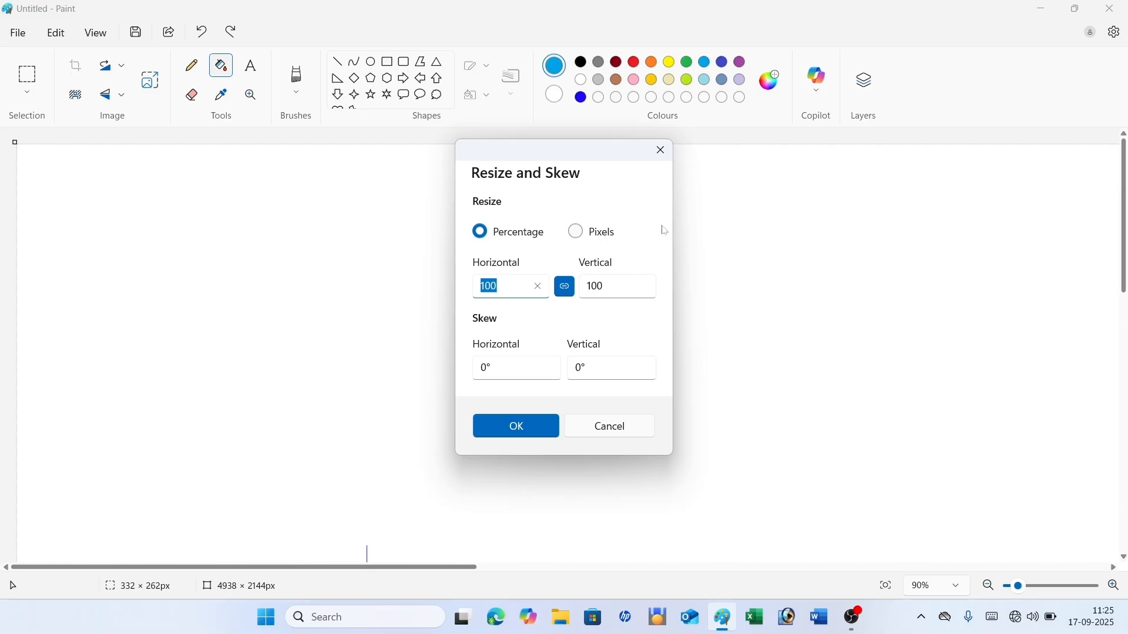
{"action": "left_click", "coordinate": [660, 151]}
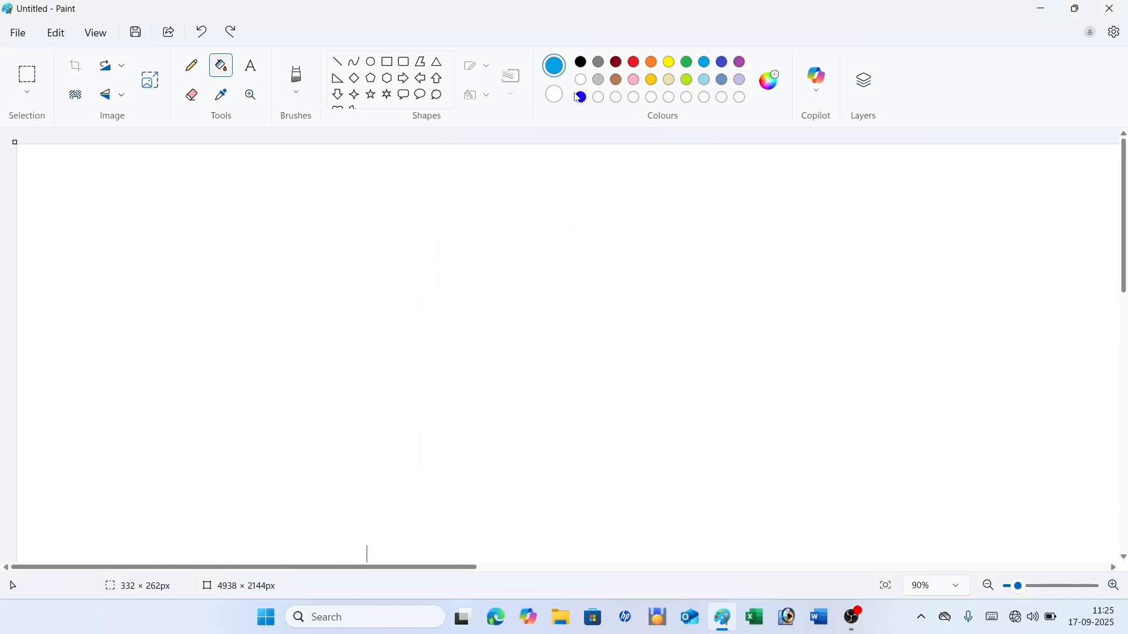
Step: Choose the Line shape, try blue and white as the primary colour, set it to red and activate the secondary colour
{"action": "left_click", "coordinate": [580, 97]}
{"action": "left_click", "coordinate": [341, 62]}
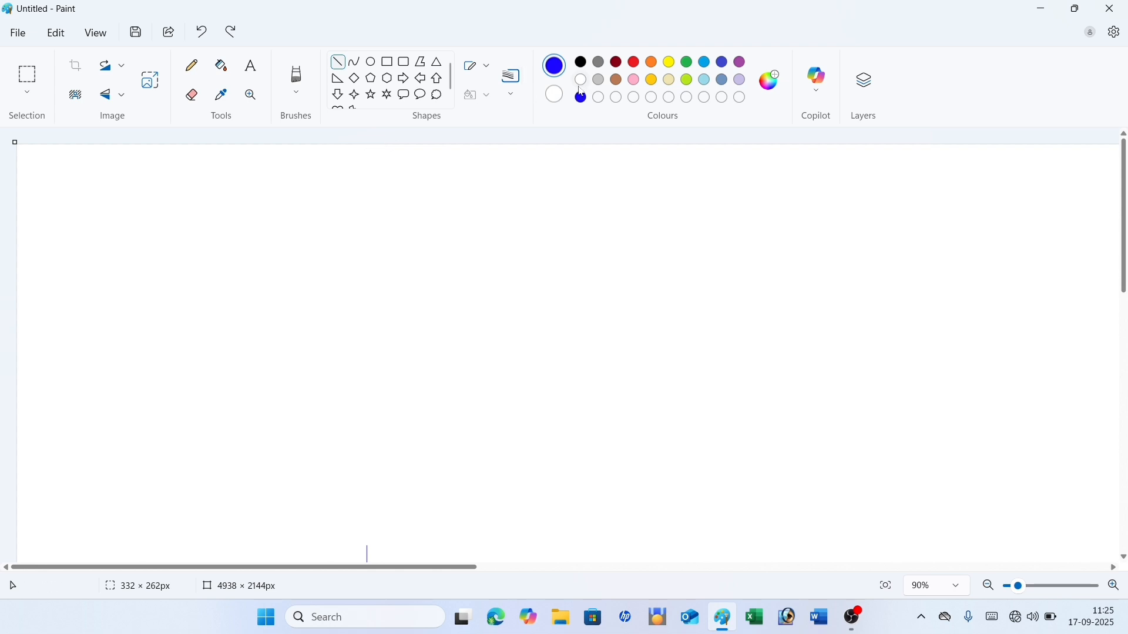
{"action": "left_click", "coordinate": [582, 81]}
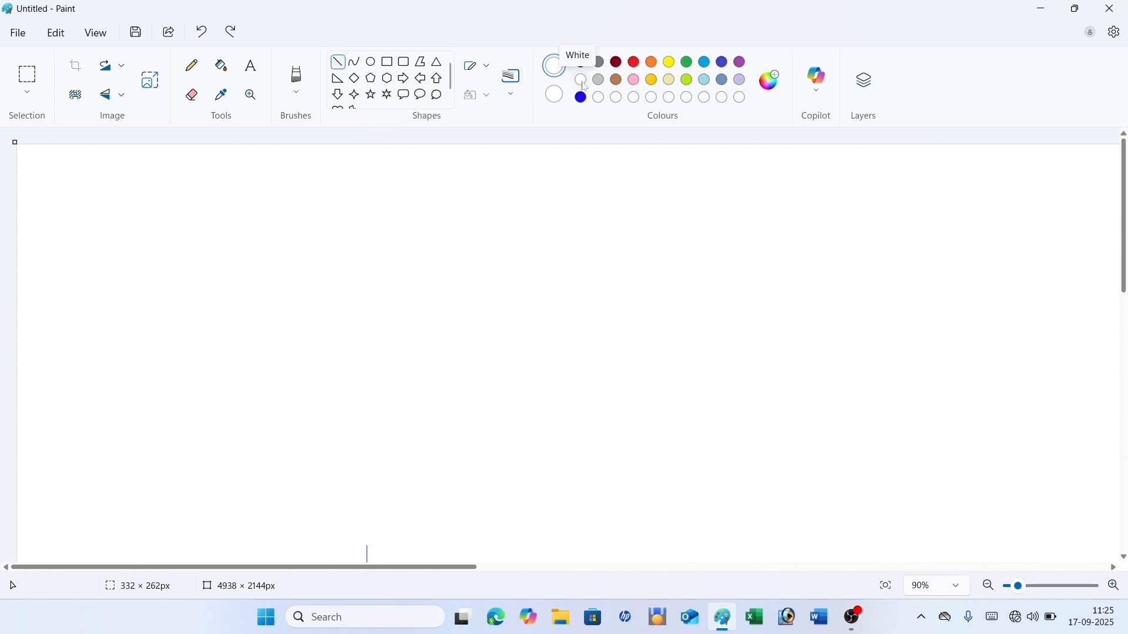
{"action": "left_click", "coordinate": [635, 64]}
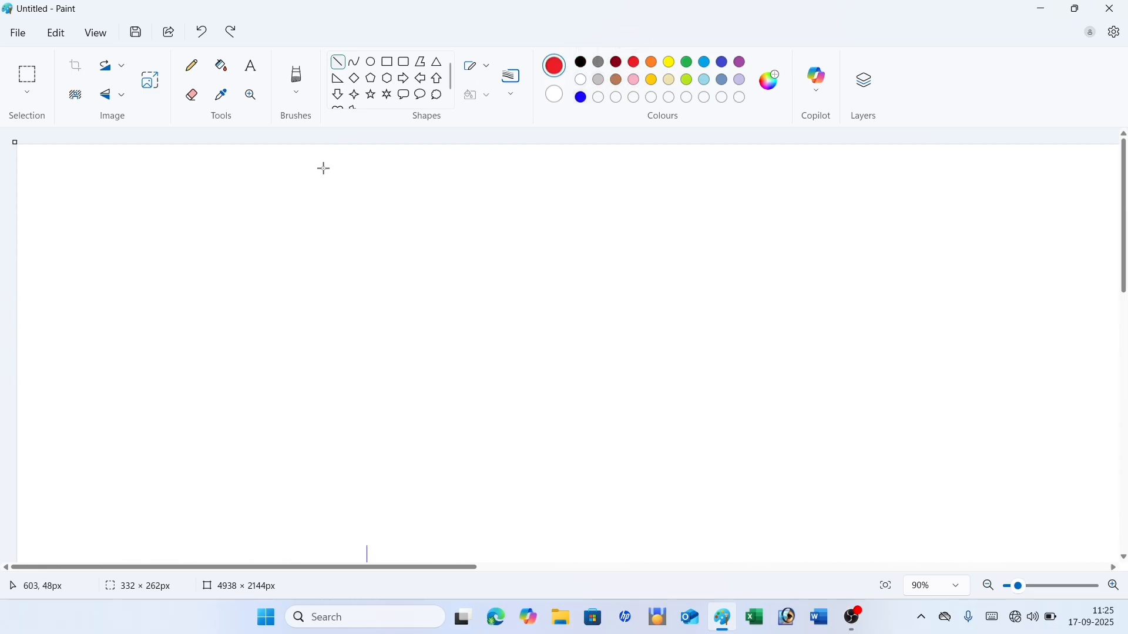
{"action": "left_click", "coordinate": [557, 101]}
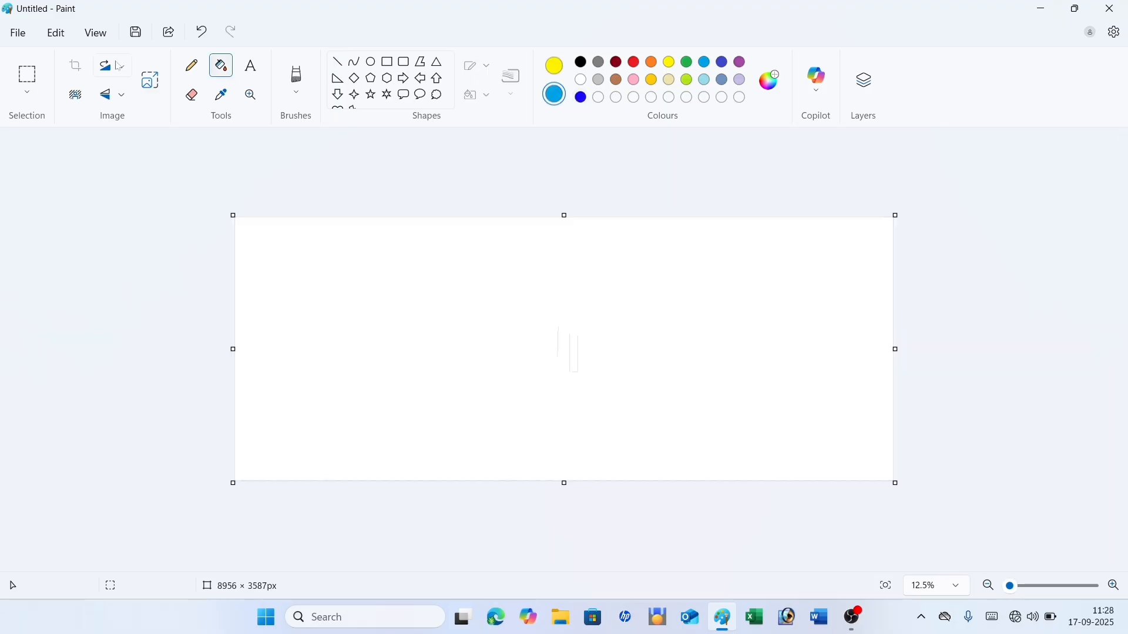
Step: Check the image rotation options and close the untitled drawing
{"action": "left_click", "coordinate": [112, 66]}
{"action": "left_click", "coordinate": [100, 224]}
{"action": "left_click", "coordinate": [1112, 8]}
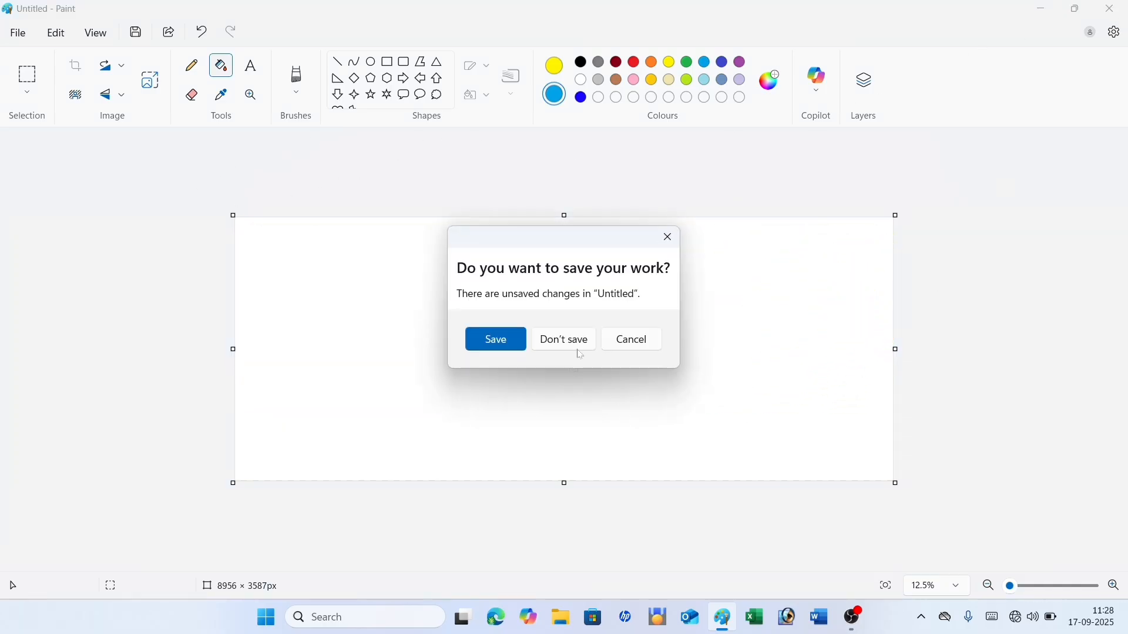